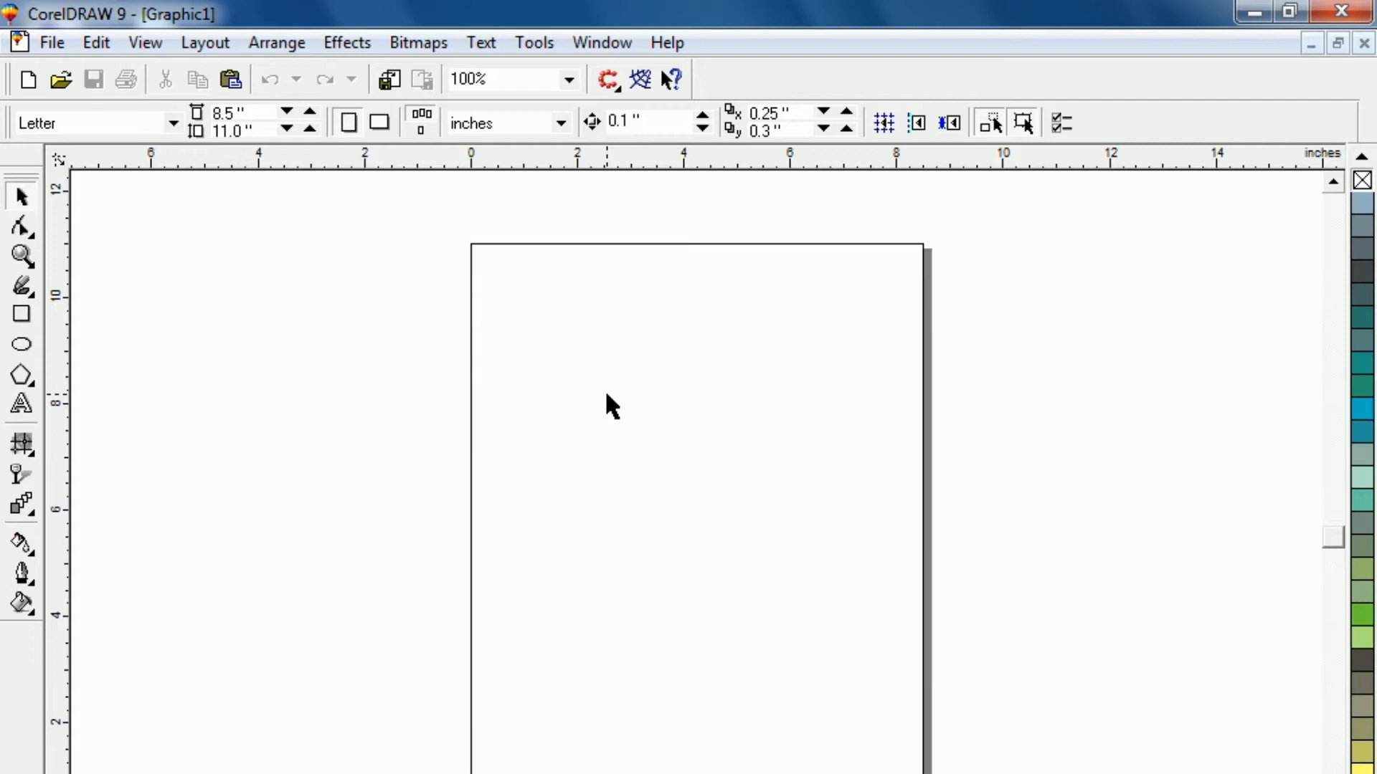
Draw a rectangle in the upper part of the page and size it to 3.5 by 2 inches
left_click(21, 316)
left_click_drag(495, 333, 756, 478)
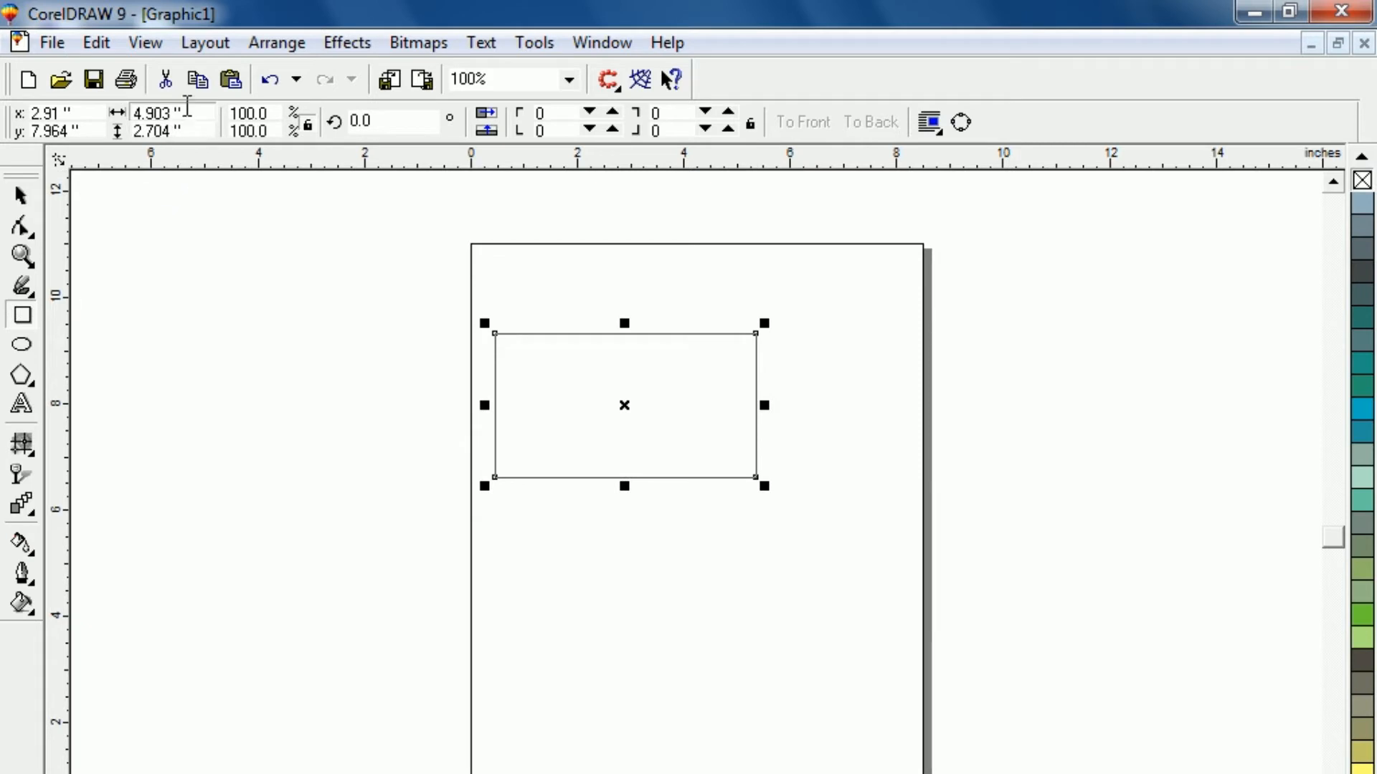
left_click_drag(187, 109, 96, 103)
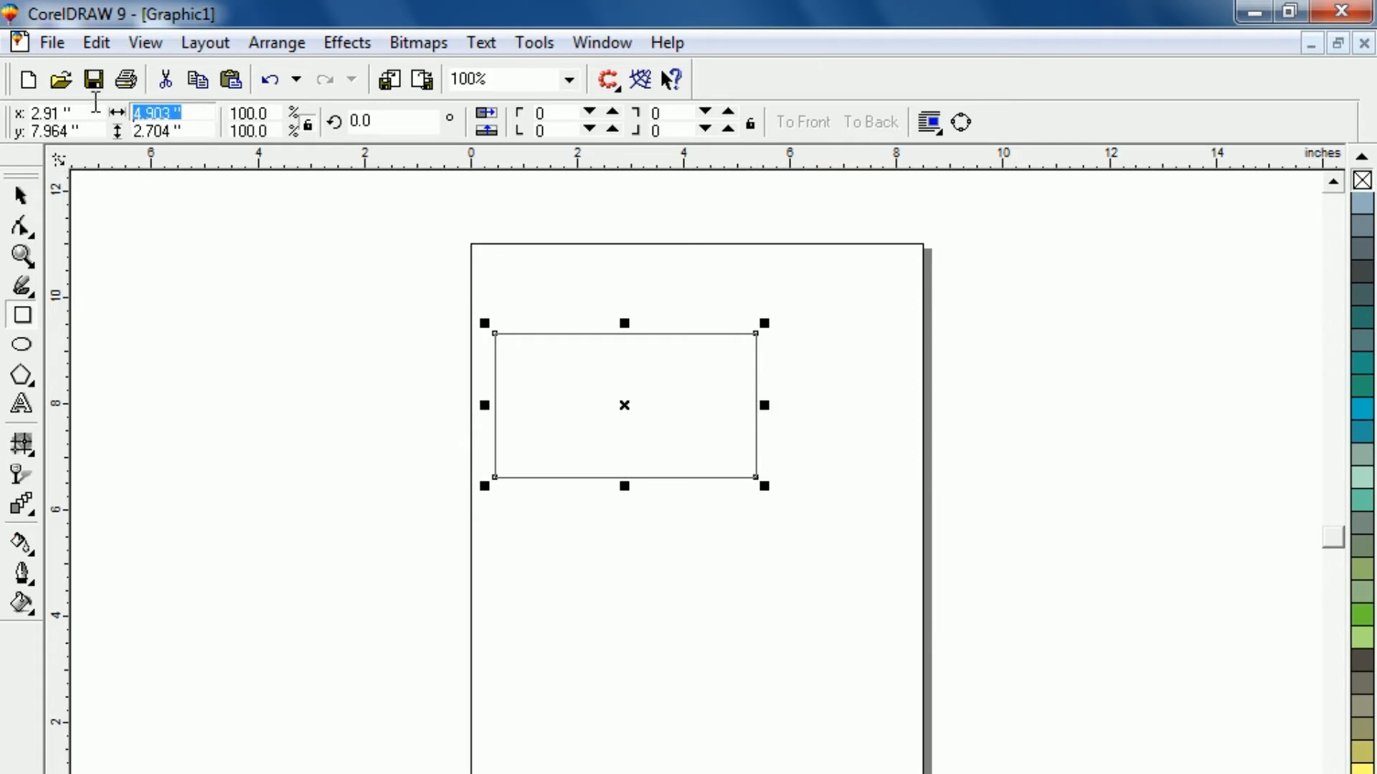
type("3.5")
key("Tab")
type("2")
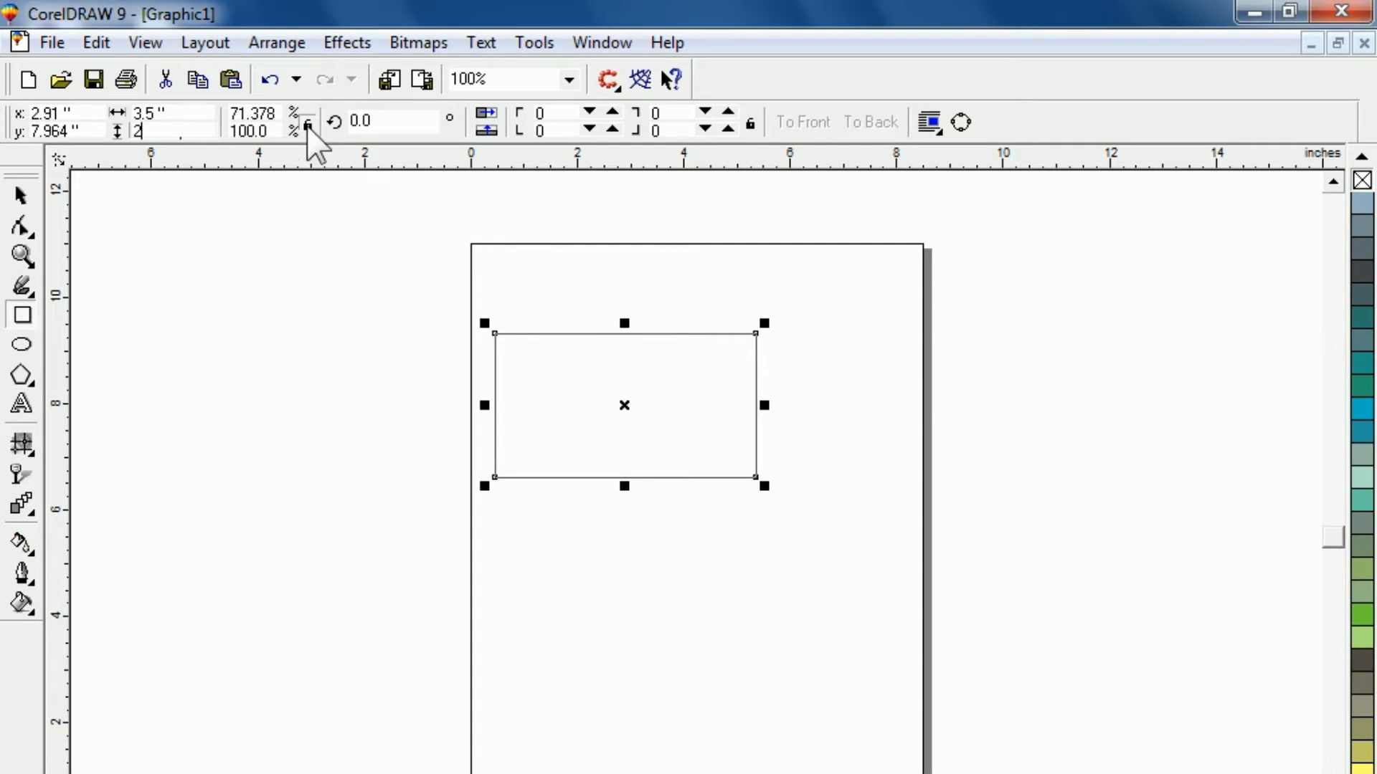
key("Return")
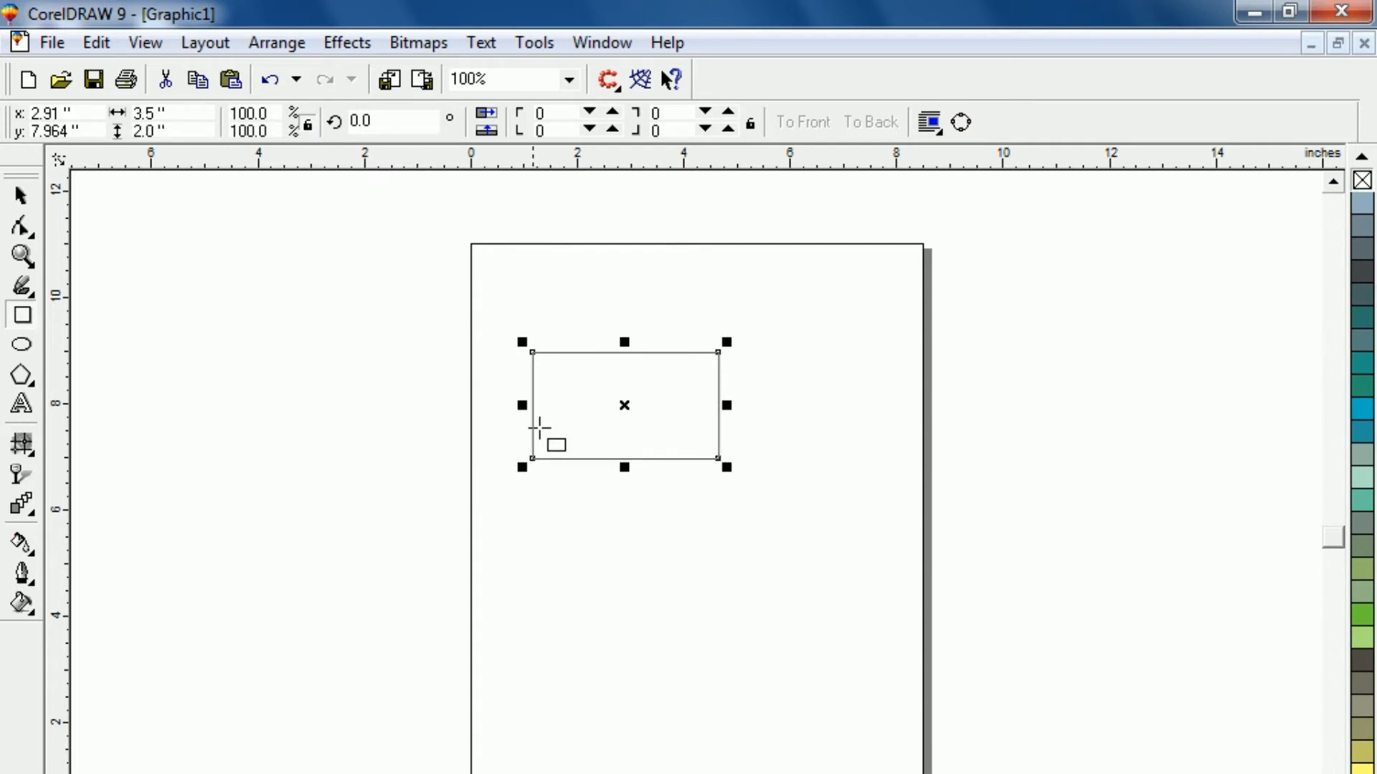
Move the rectangle toward the page's upper-left corner, centred at about x 2.43 and y 9.18 inches
left_click_drag(627, 409, 601, 344)
key("shift+F2")
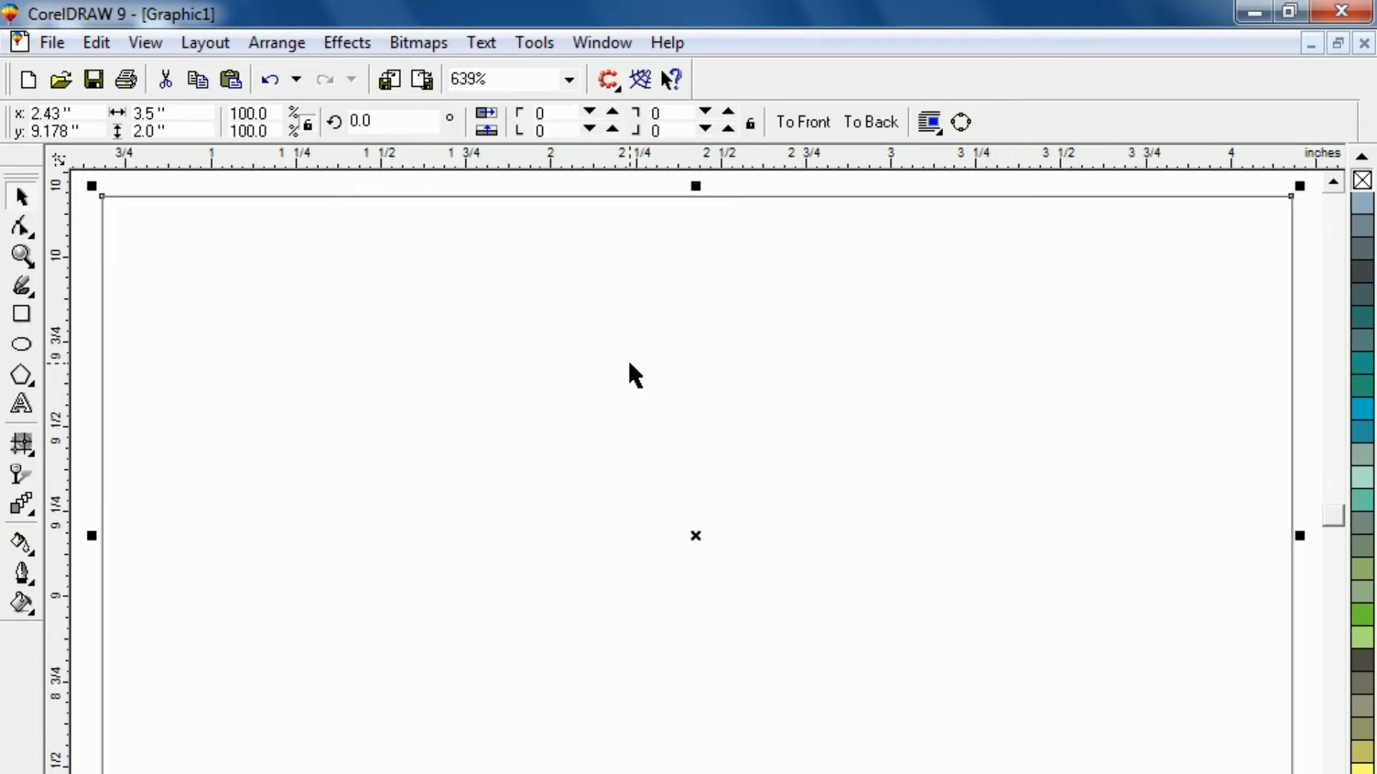
key("F3")
left_click(458, 301)
left_click(515, 456)
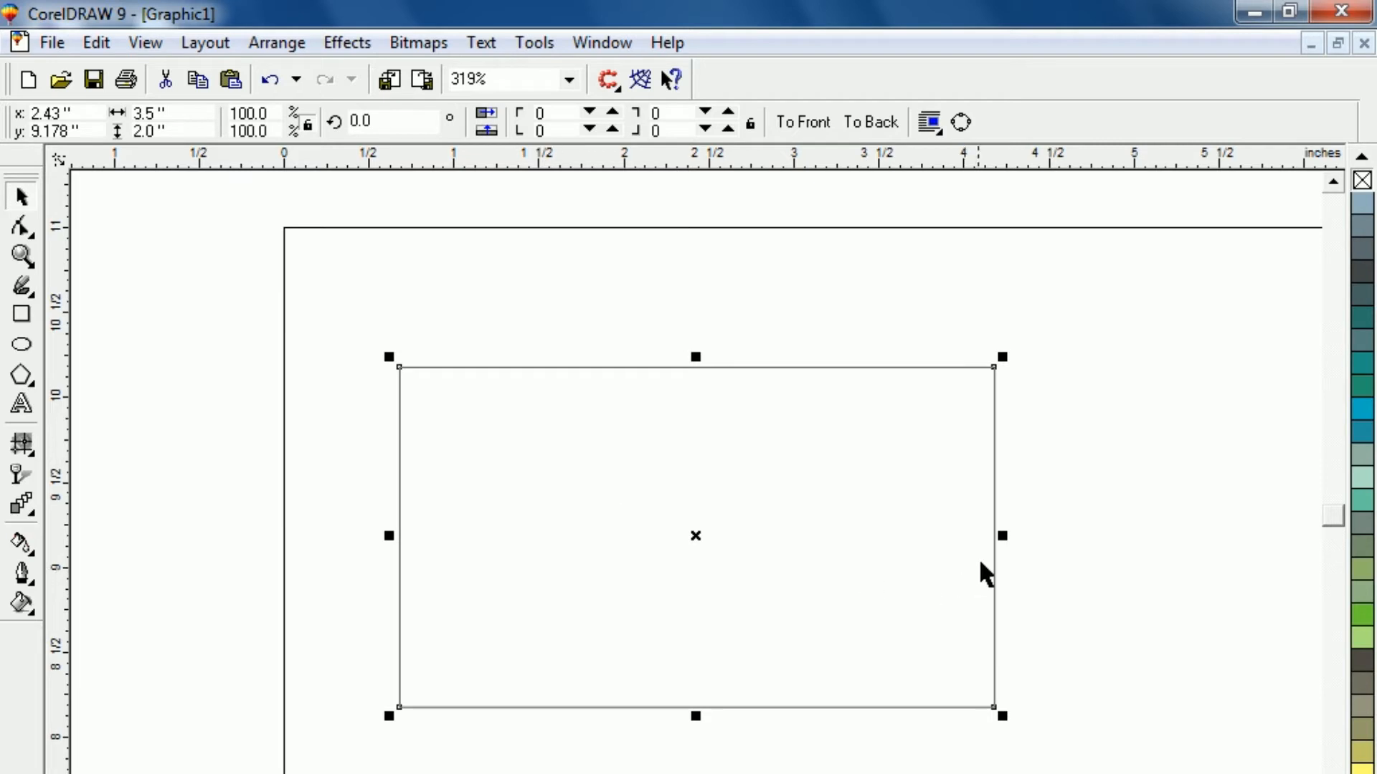
Make a narrower copy about 1.54 inches wide over the rectangle's left part and fill it with dark purple
left_click_drag(1002, 536, 673, 561)
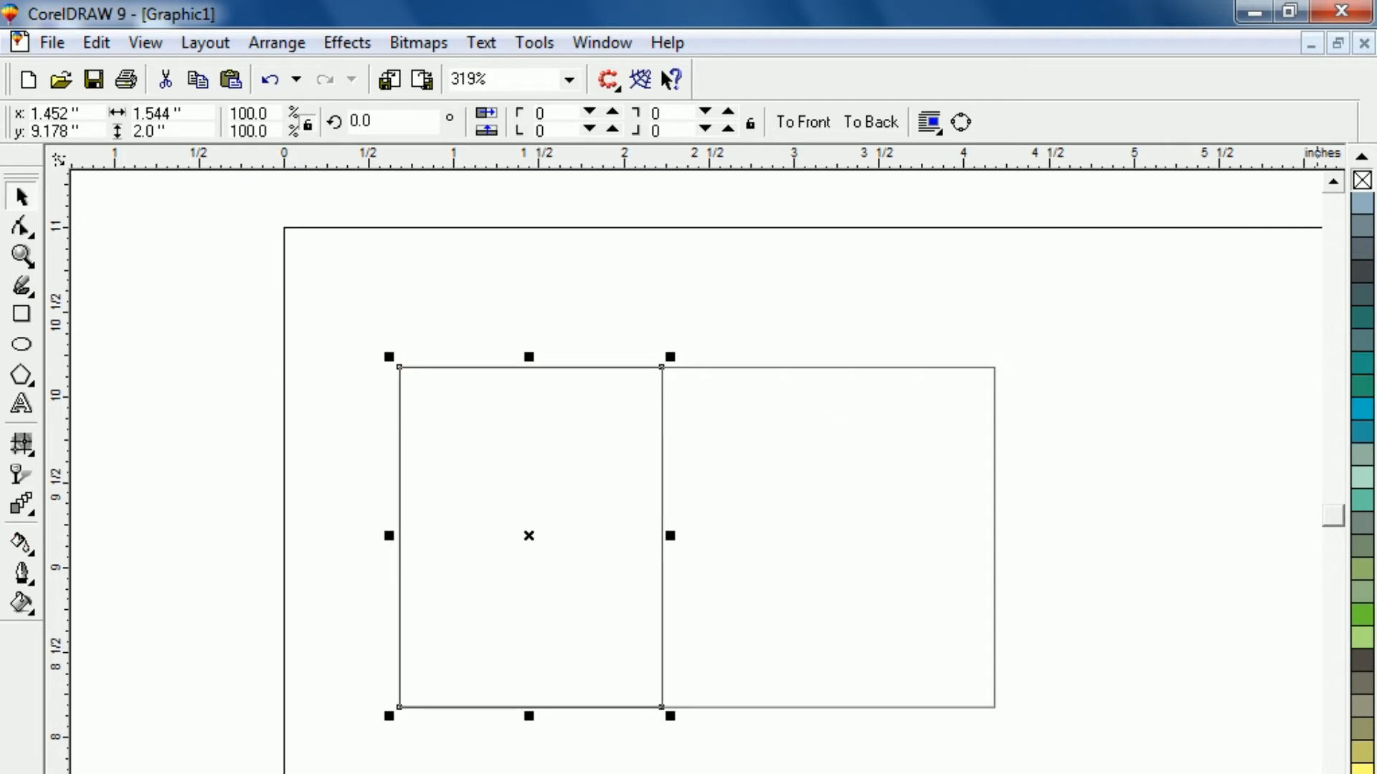
left_click(1361, 773)
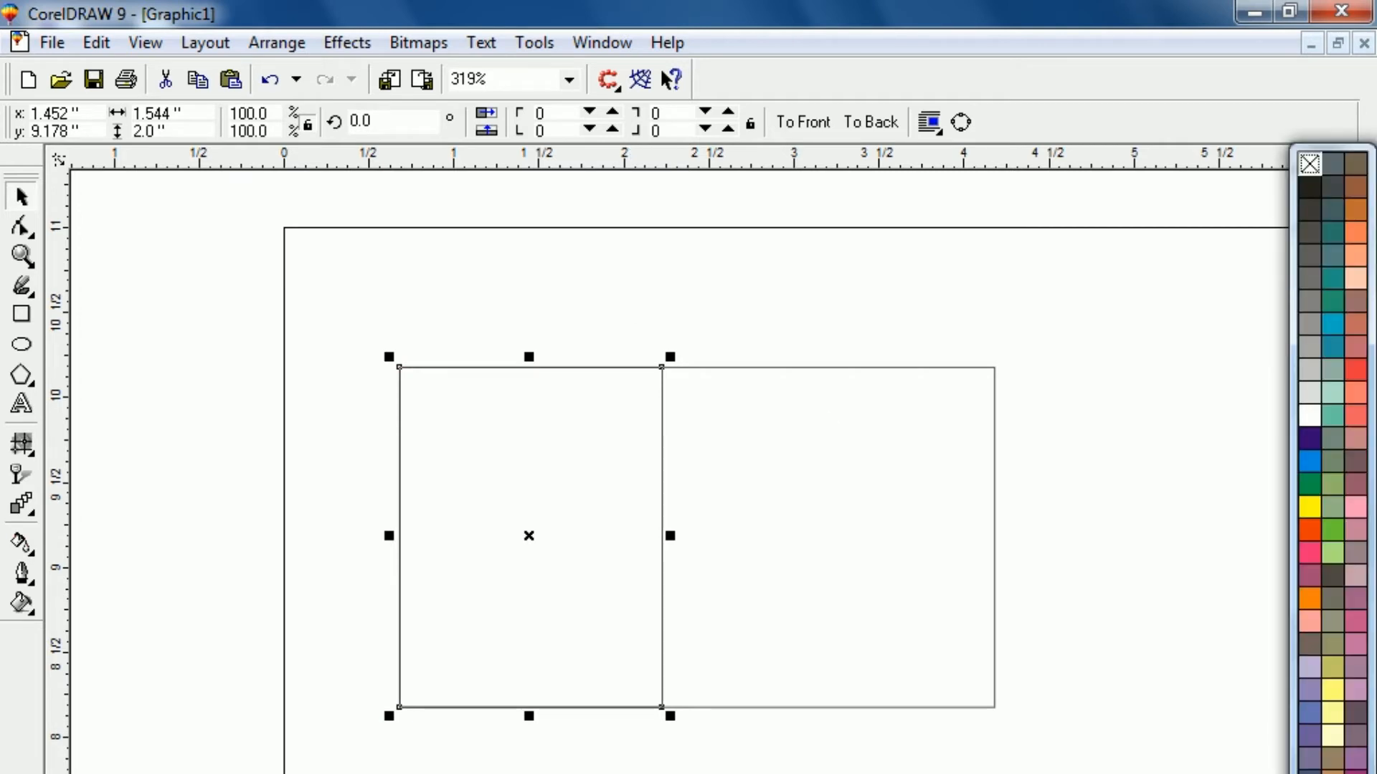
left_click(1308, 438)
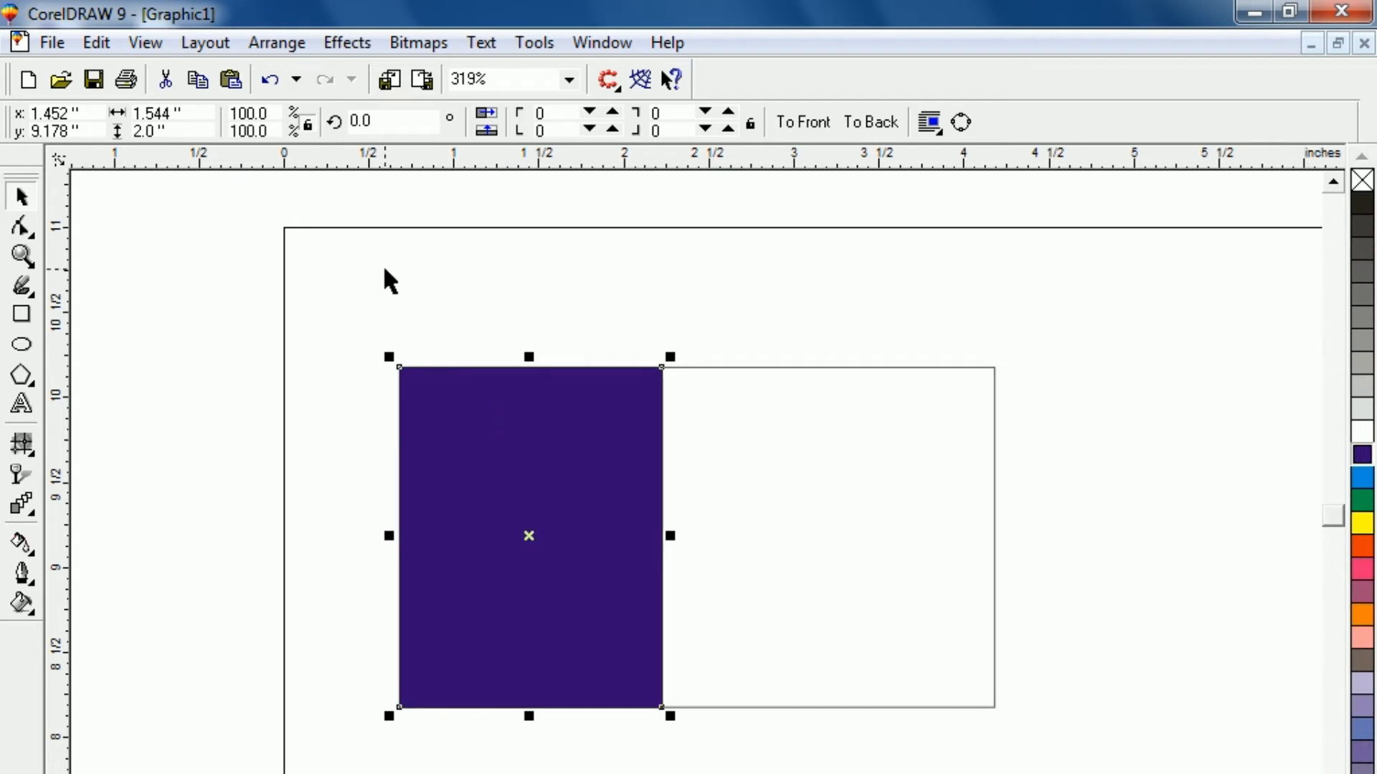
left_click(294, 362)
left_click(491, 506)
left_click(449, 295)
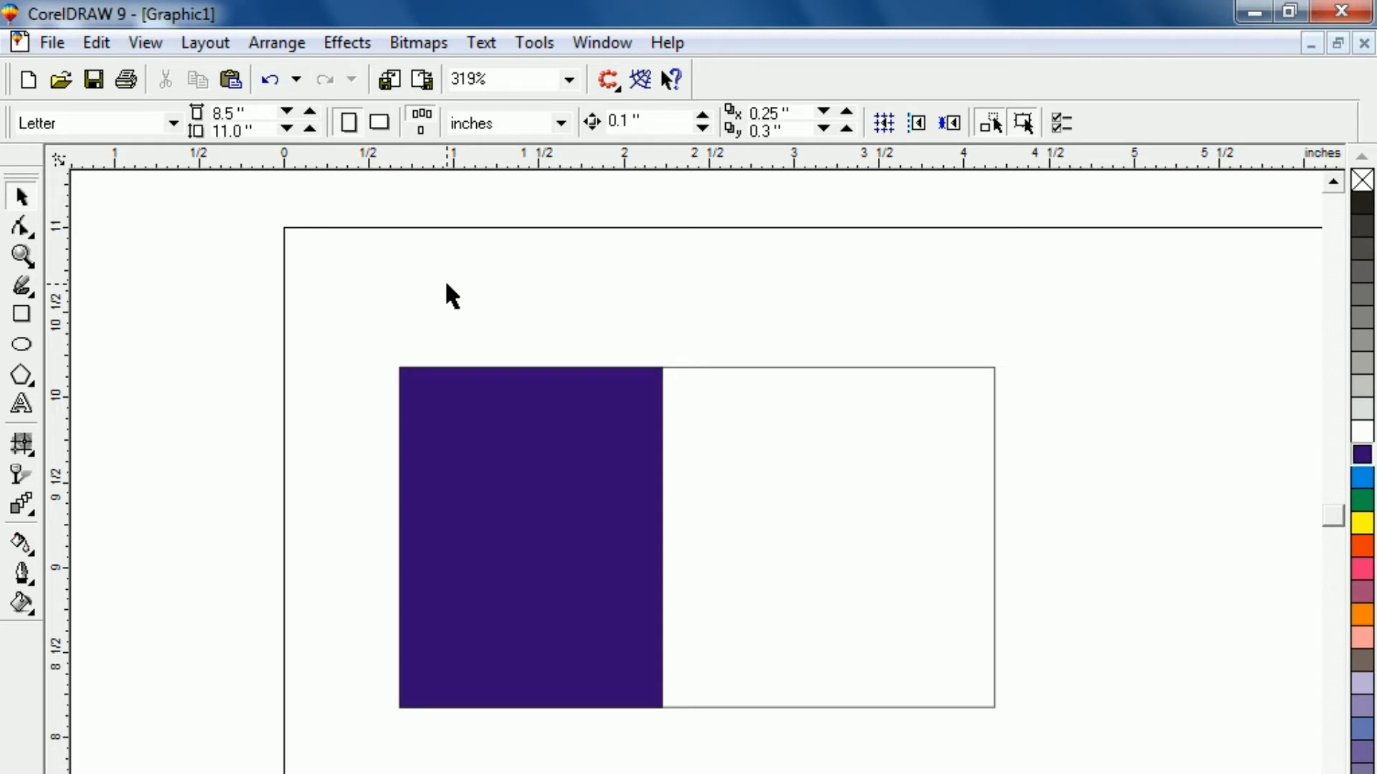
Add a node near the middle of the purple panel's right edge and pull it inward to form a notch
left_click(531, 567)
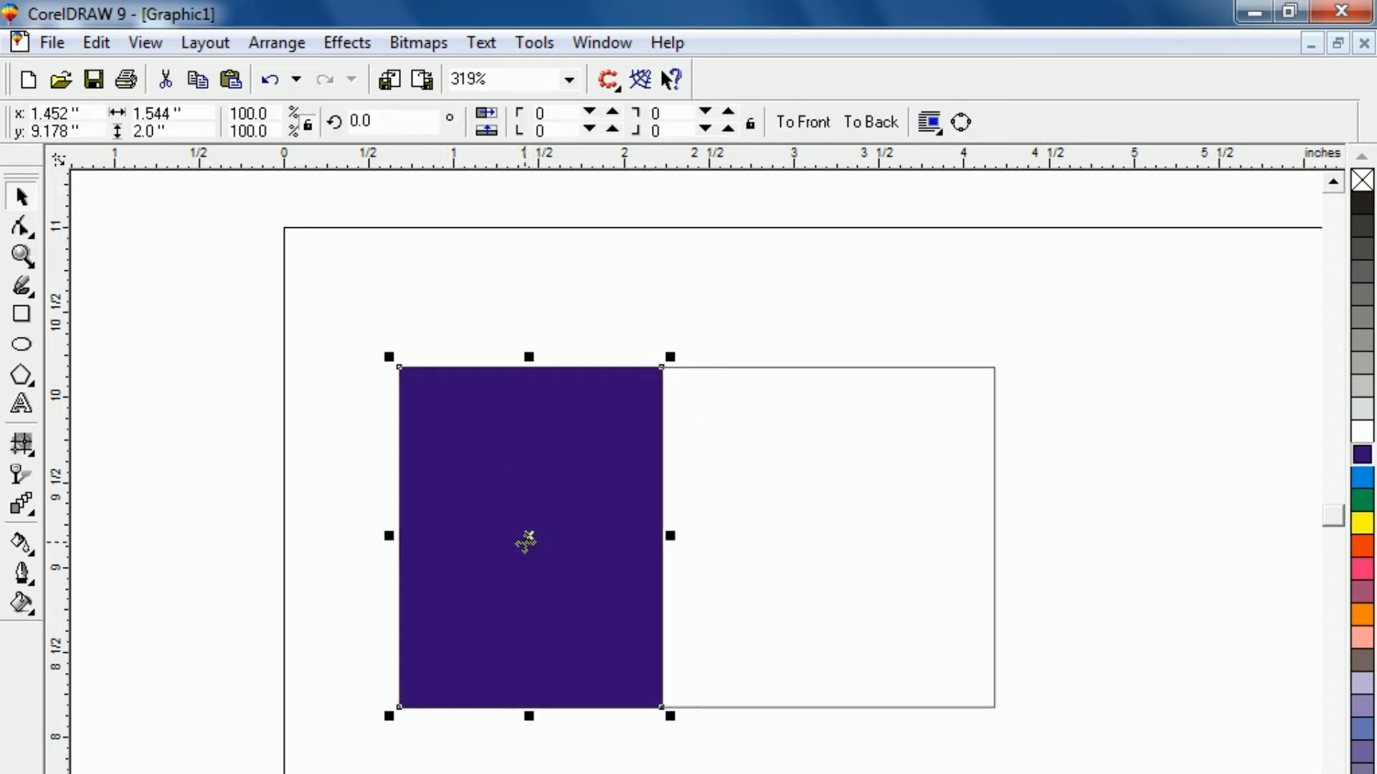
left_click(27, 231)
left_click(74, 247)
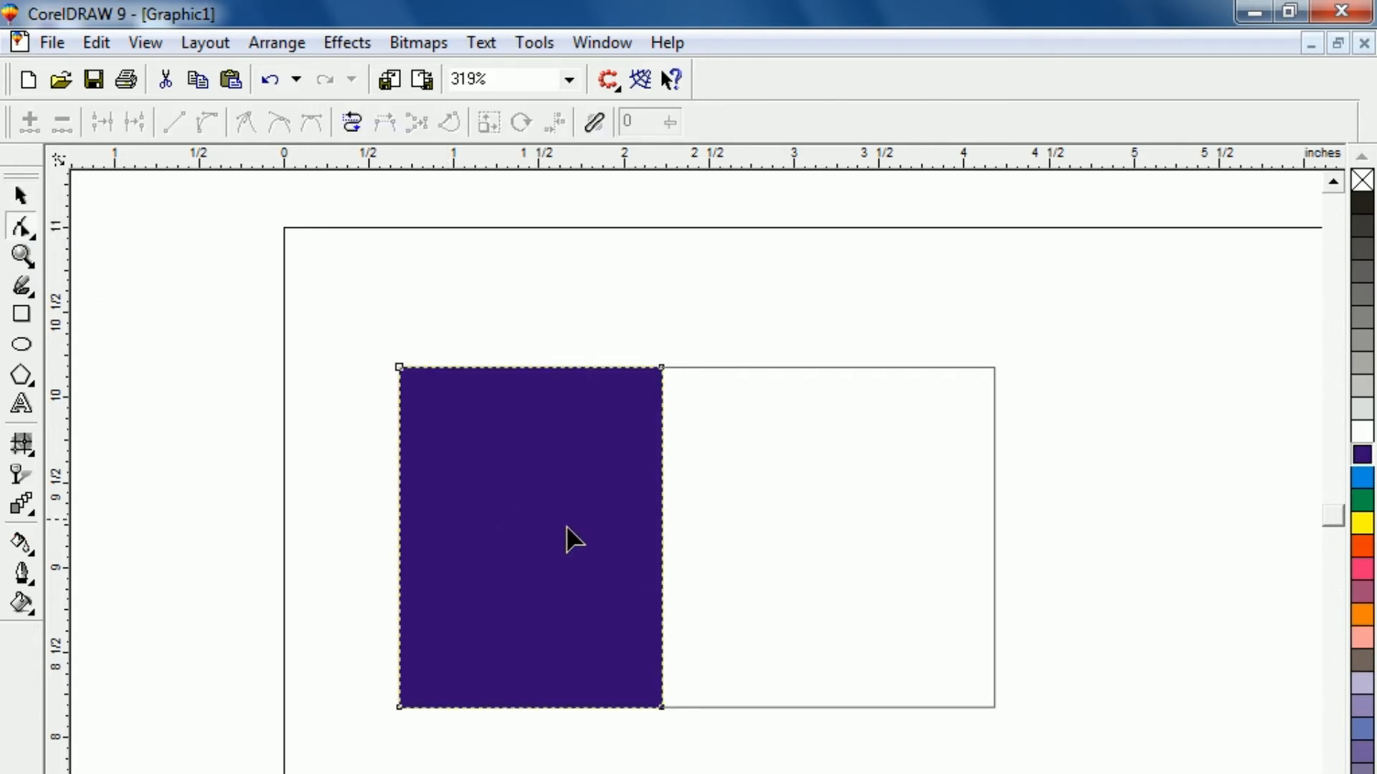
double_click(661, 548)
left_click_drag(661, 547, 590, 540)
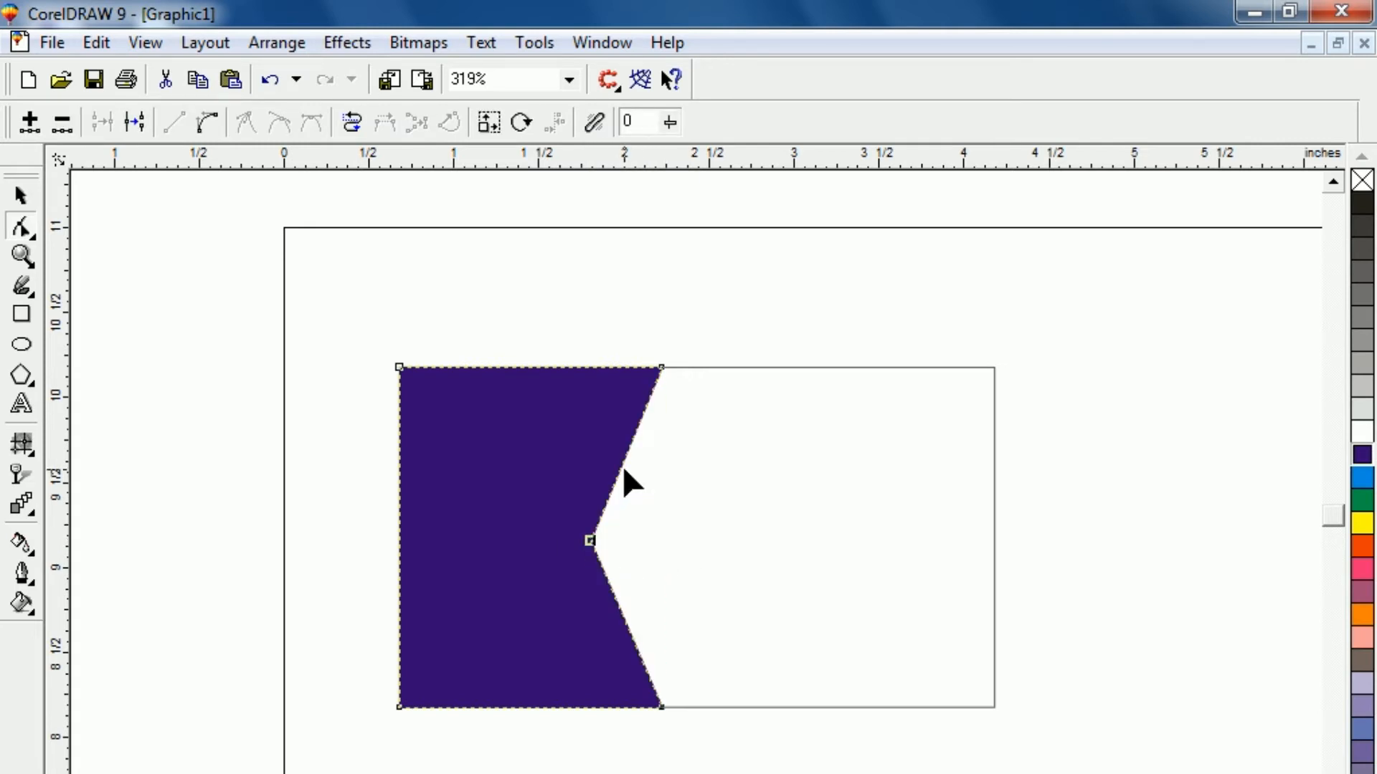
Add a node above and below the notch, pull both inward, and delete all three added nodes to leave a smooth concave edge
double_click(623, 460)
left_click_drag(623, 460, 600, 449)
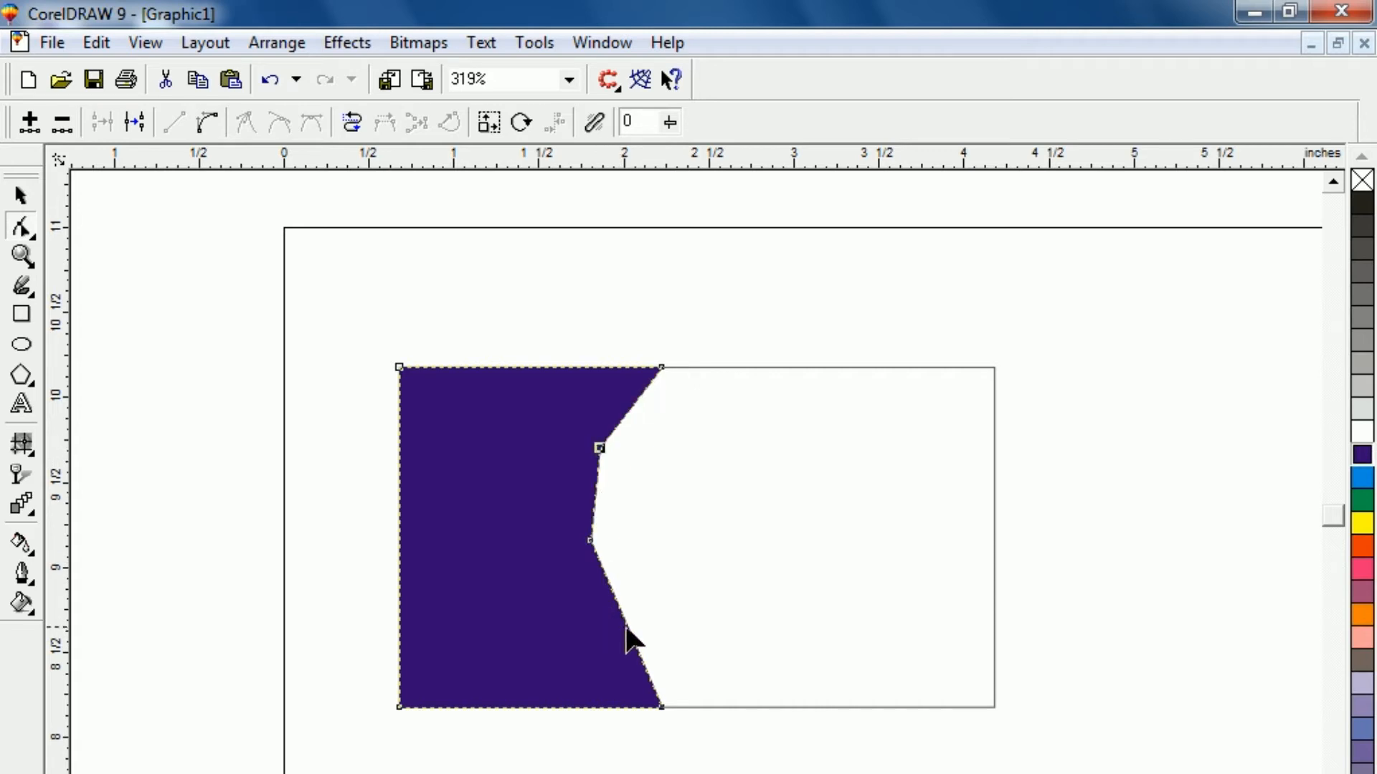
double_click(625, 626)
left_click_drag(625, 628, 610, 632)
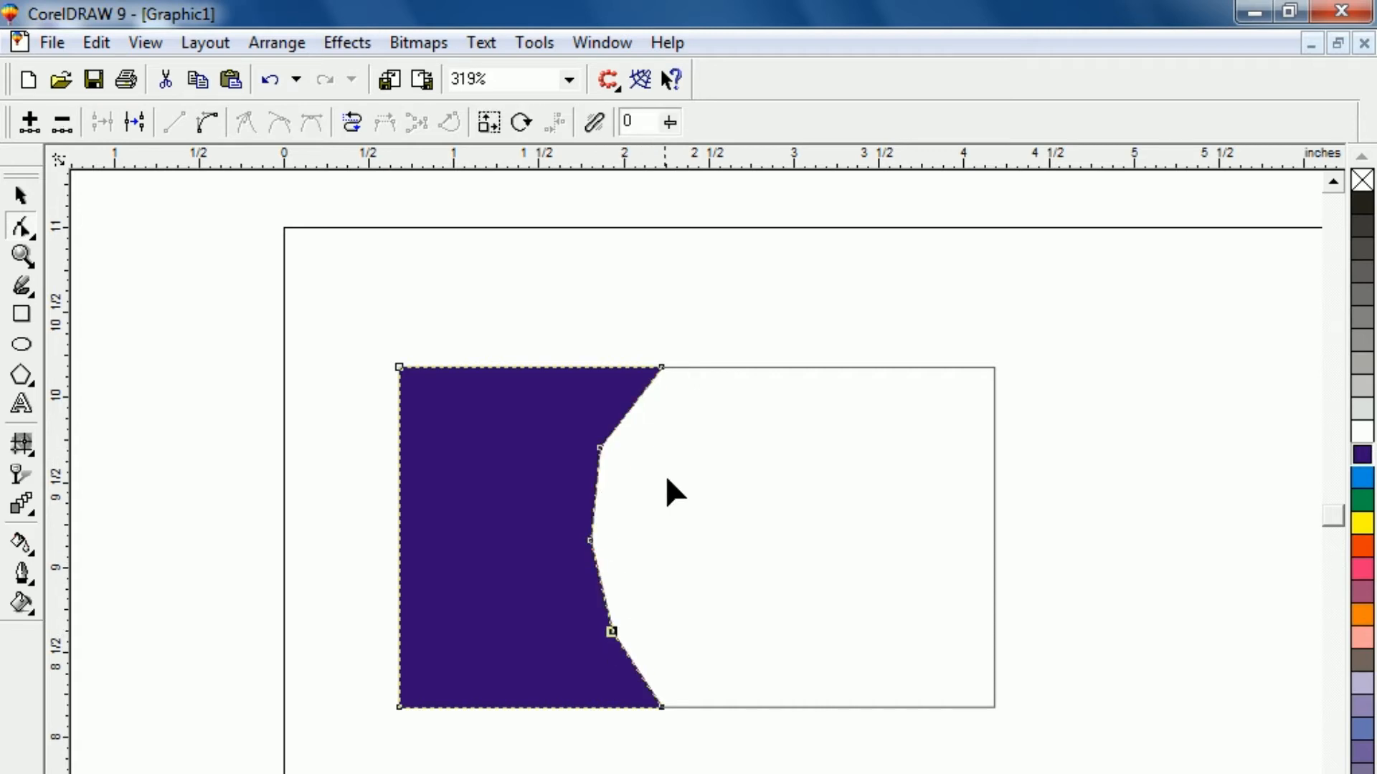
left_click_drag(662, 423, 548, 671)
key("Delete")
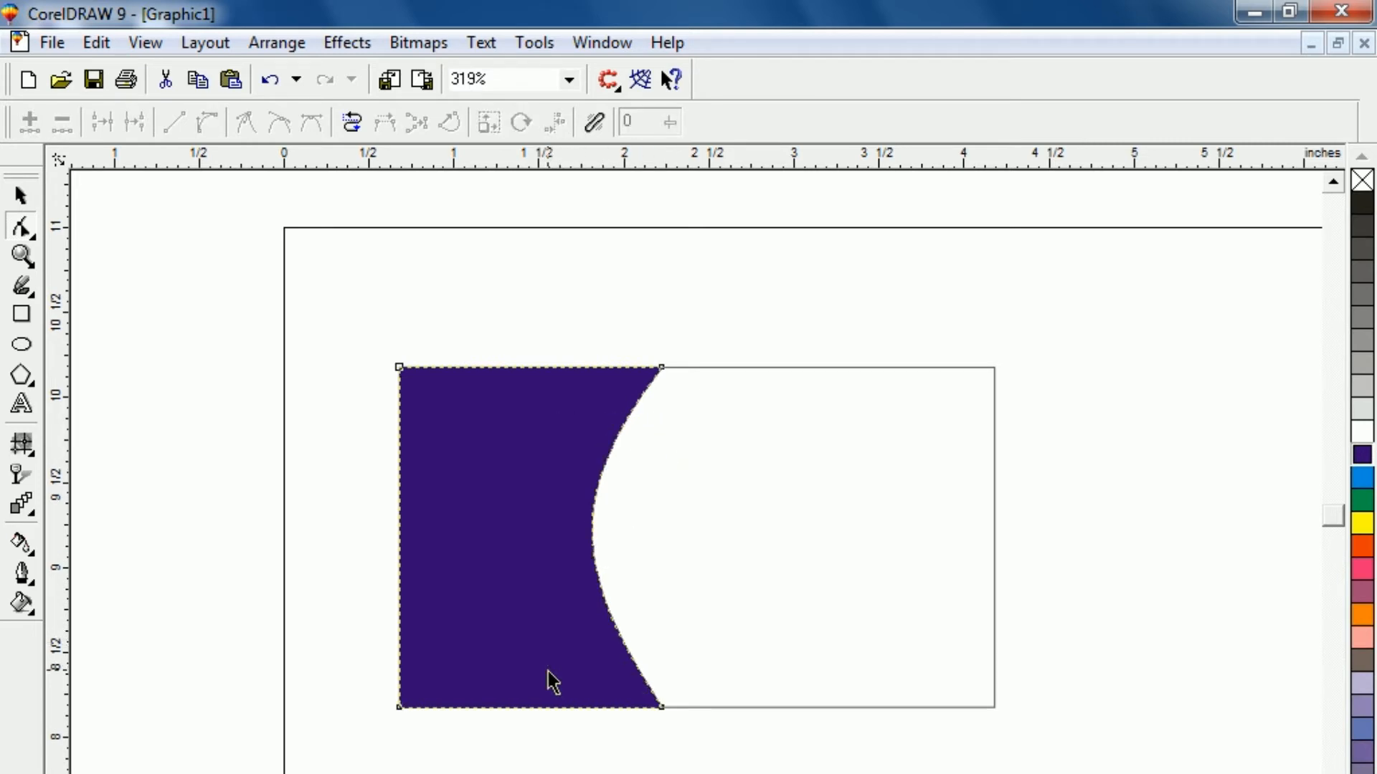
left_click(18, 189)
left_click(169, 321)
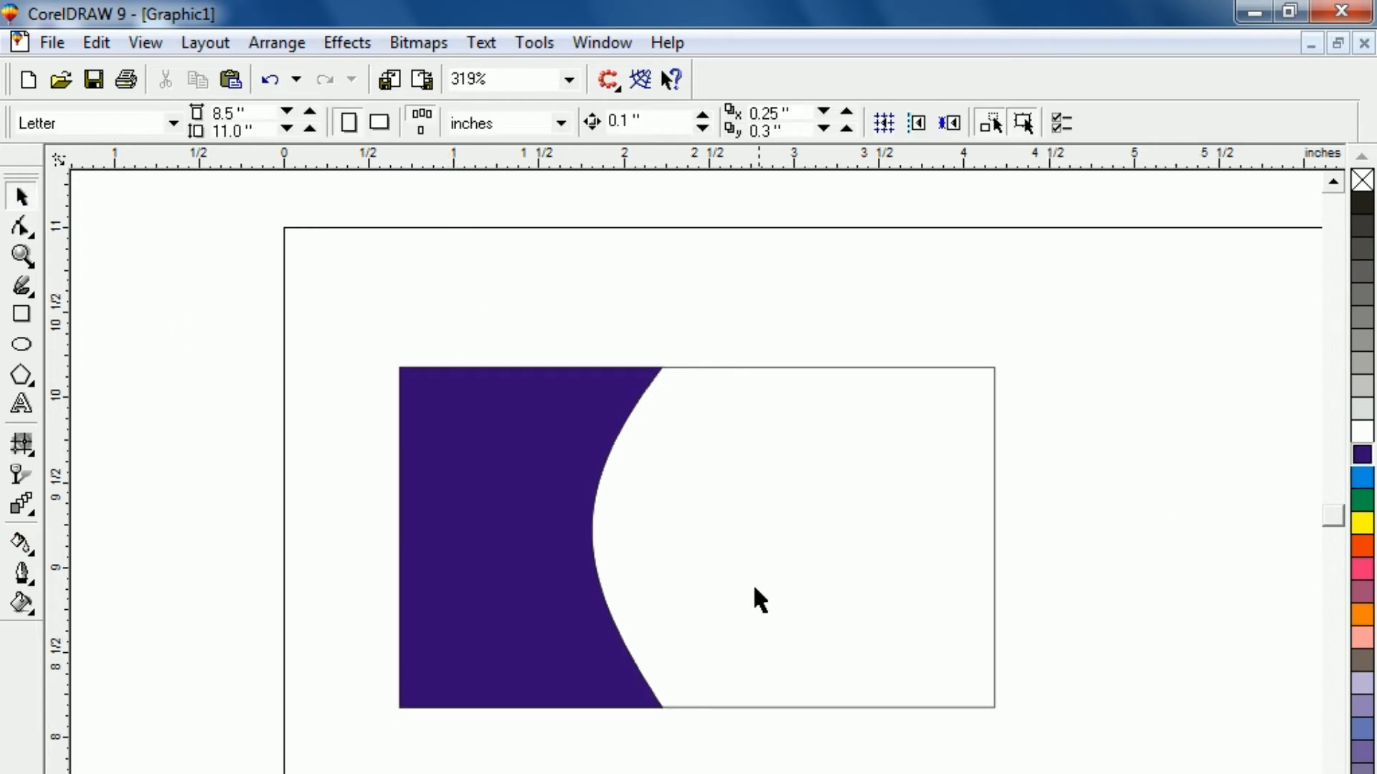
Duplicate the complete card design directly below the original, centred at about y 7.08 inches
left_click(835, 543)
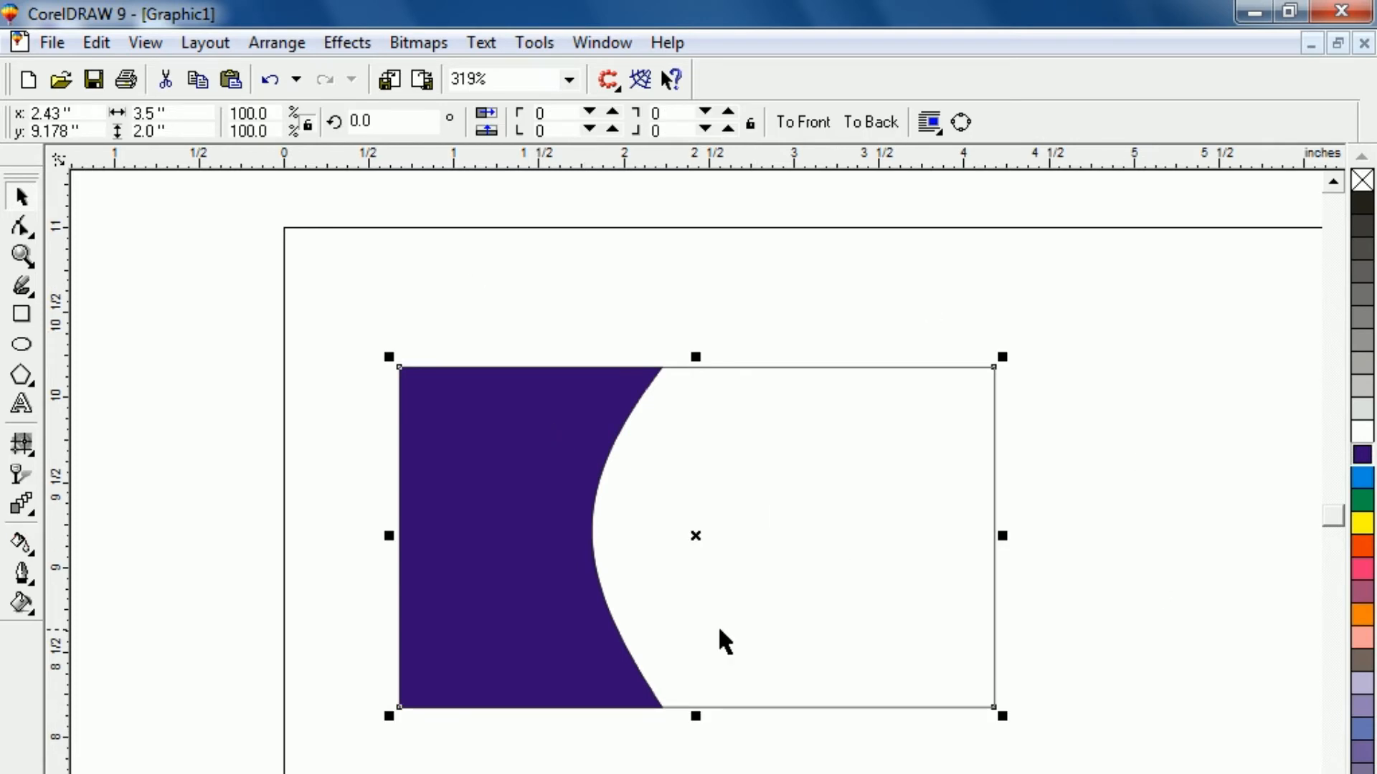
left_click(1194, 568)
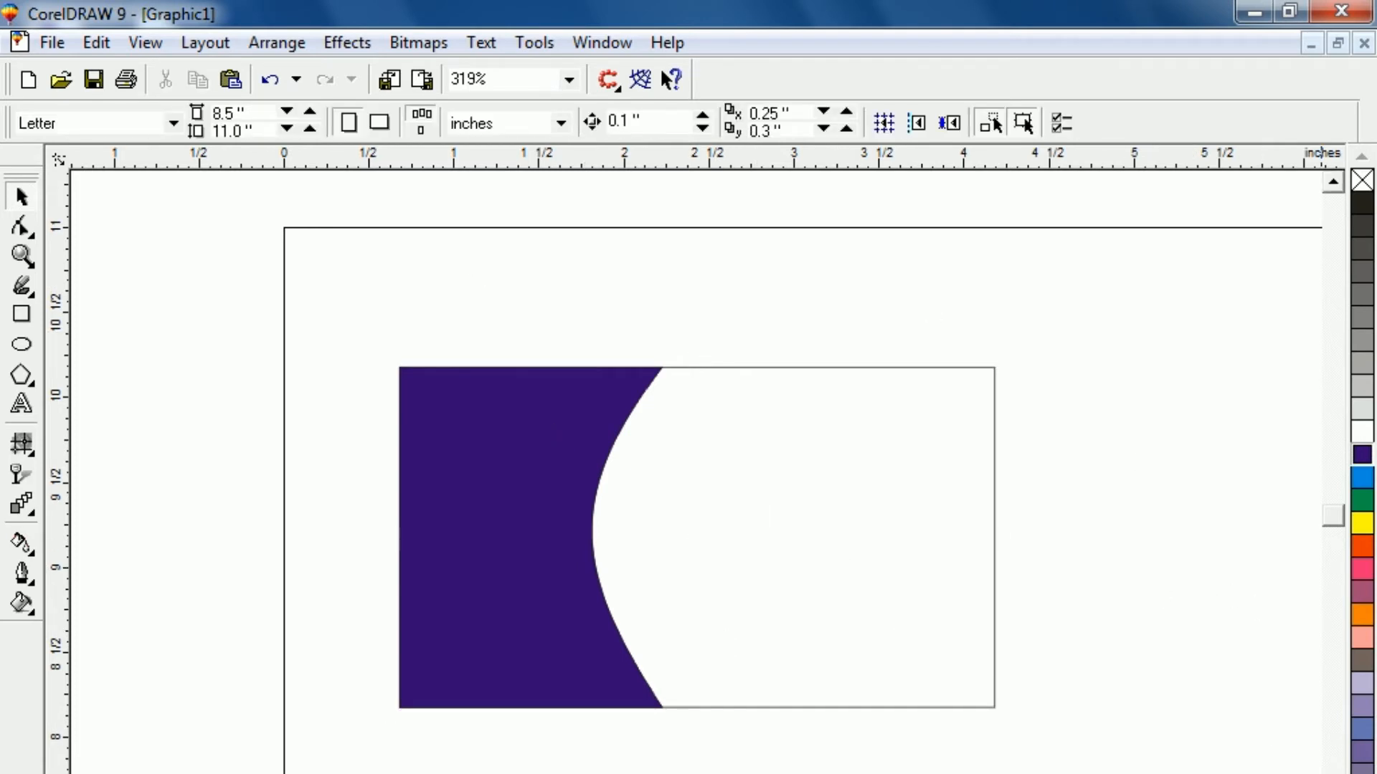
scroll(695, 465, "down", 1)
key("ctrl+a")
left_click_drag(694, 465, 704, 773)
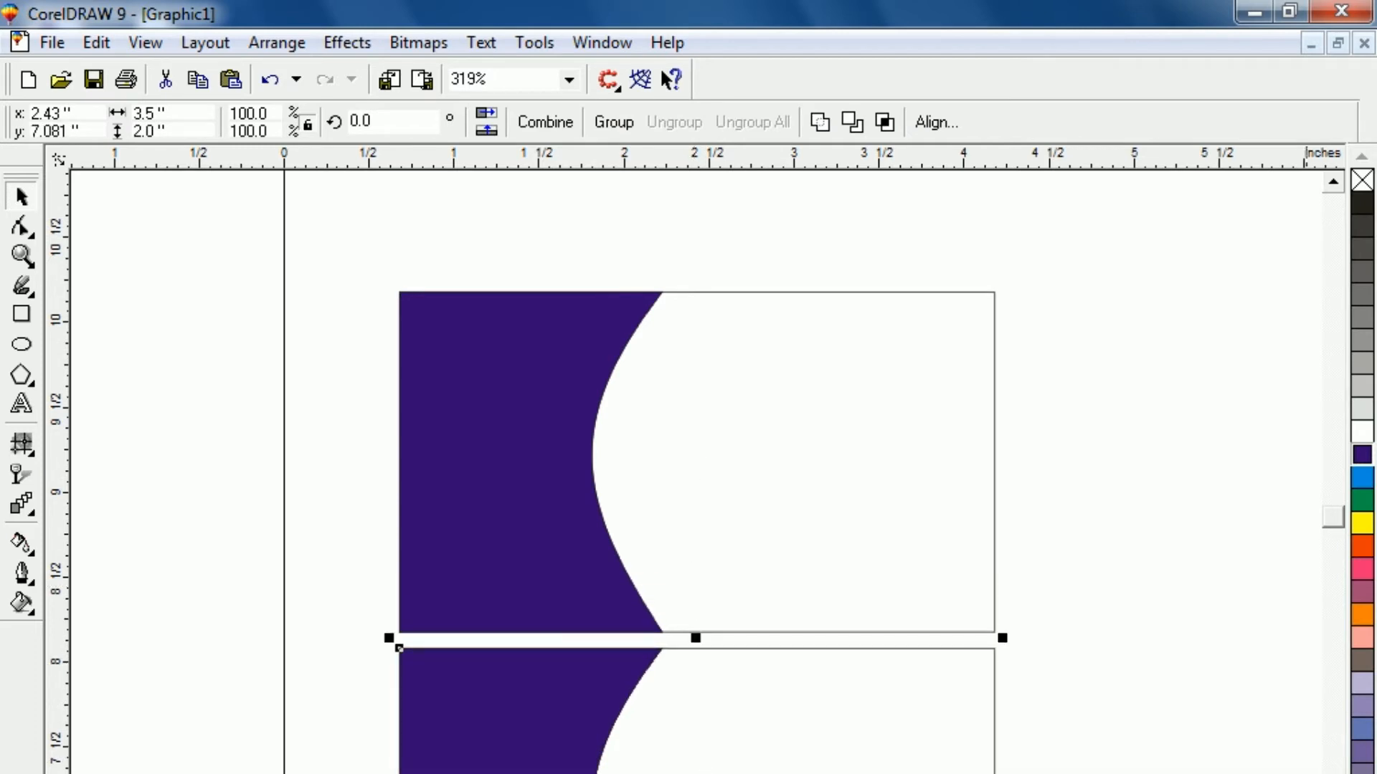
scroll(695, 472, "down", 5)
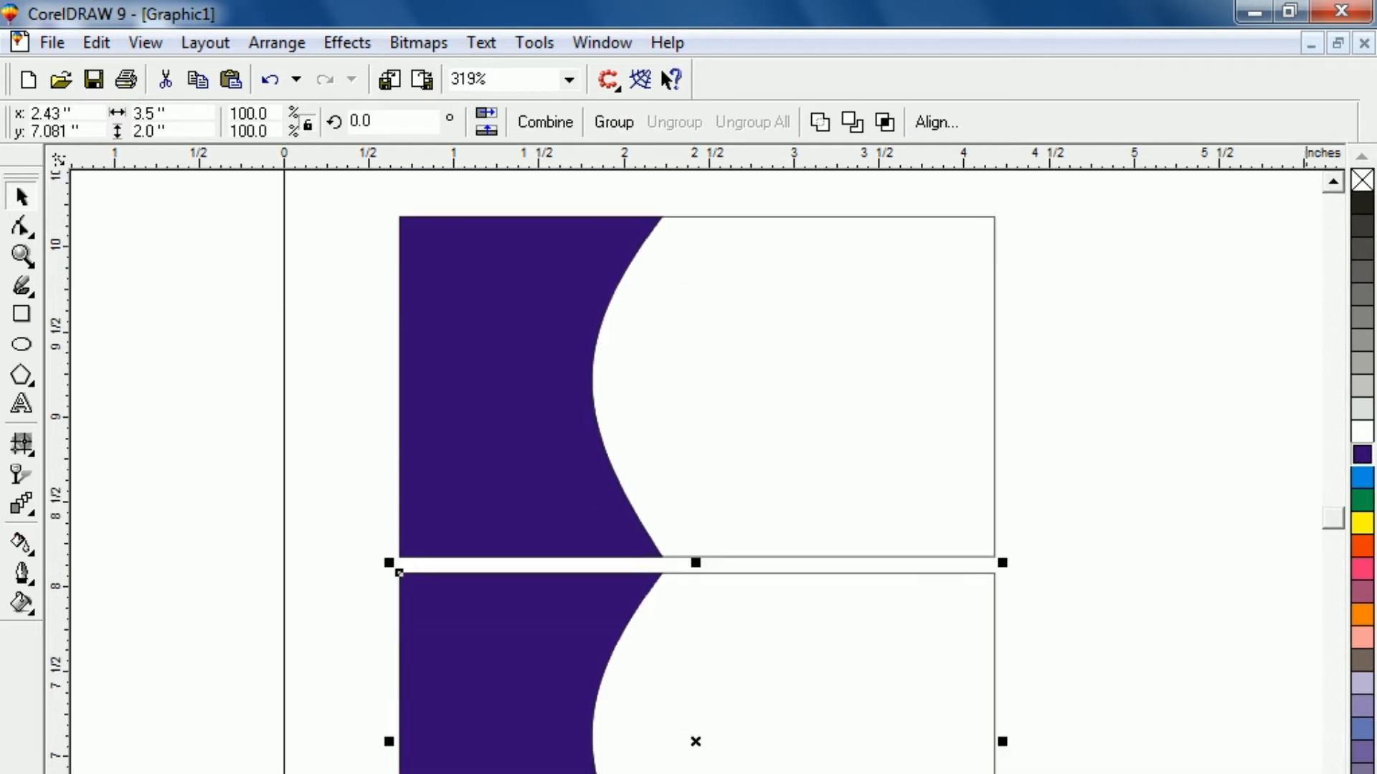
left_click(357, 489)
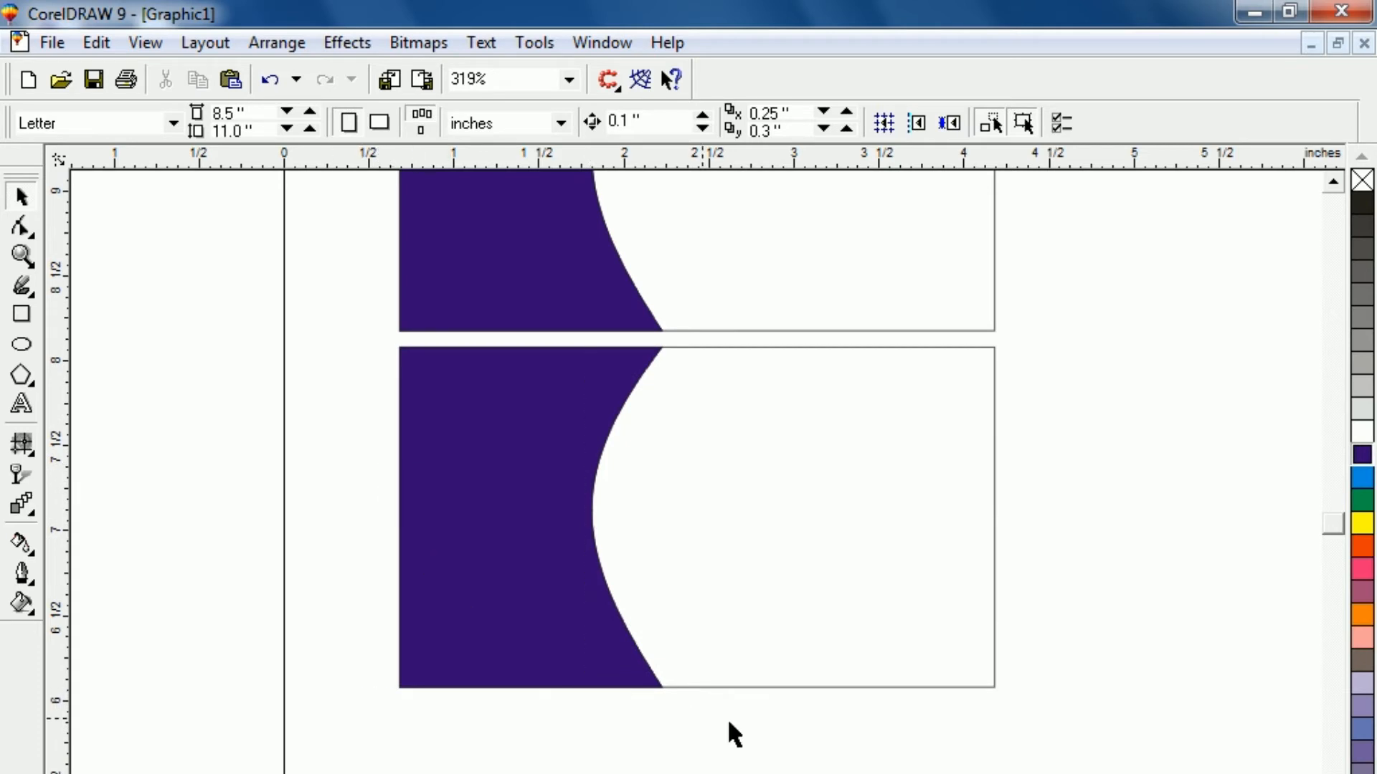
Fill the background rectangle of the lower card with the same dark purple as its curved panel
left_click_drag(1038, 743, 1050, 731)
left_click(734, 650)
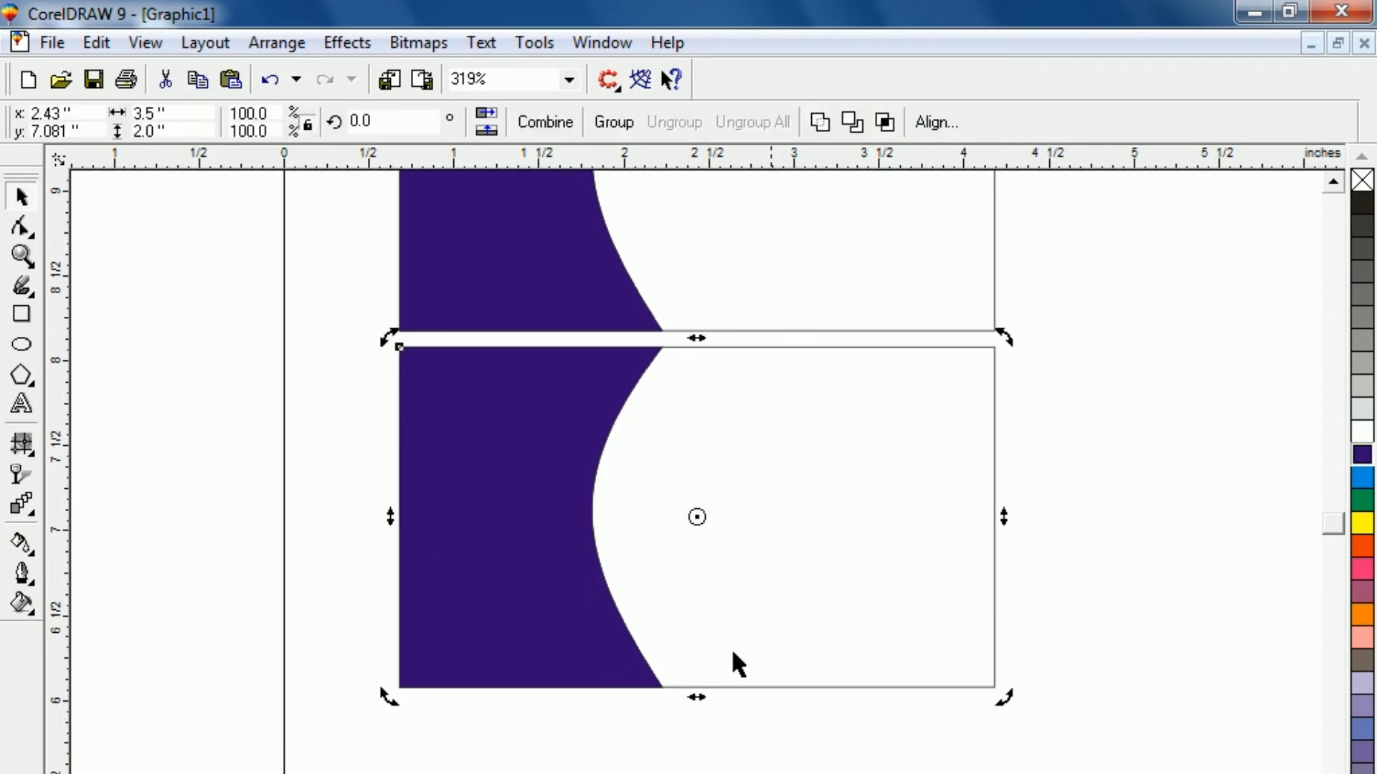
key("Escape")
left_click(777, 539)
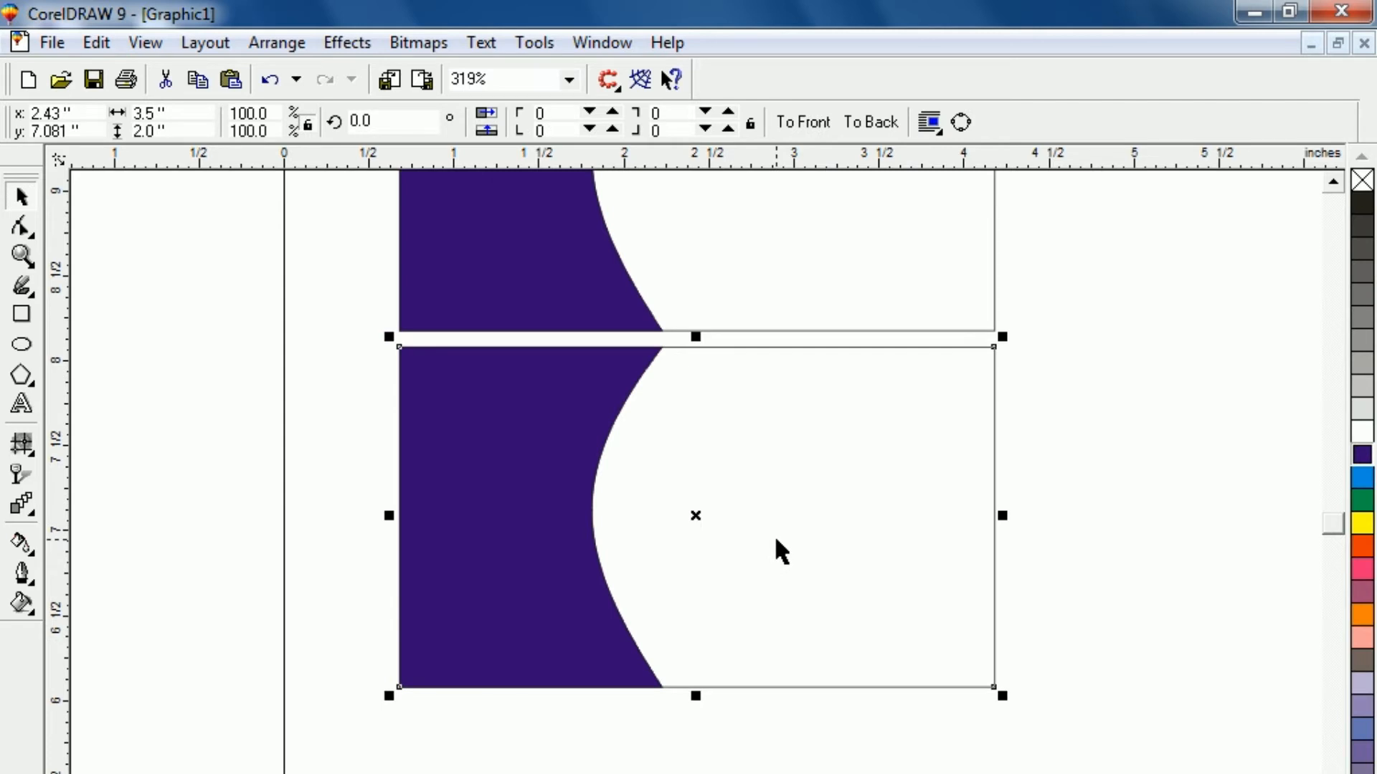
left_click(1361, 456)
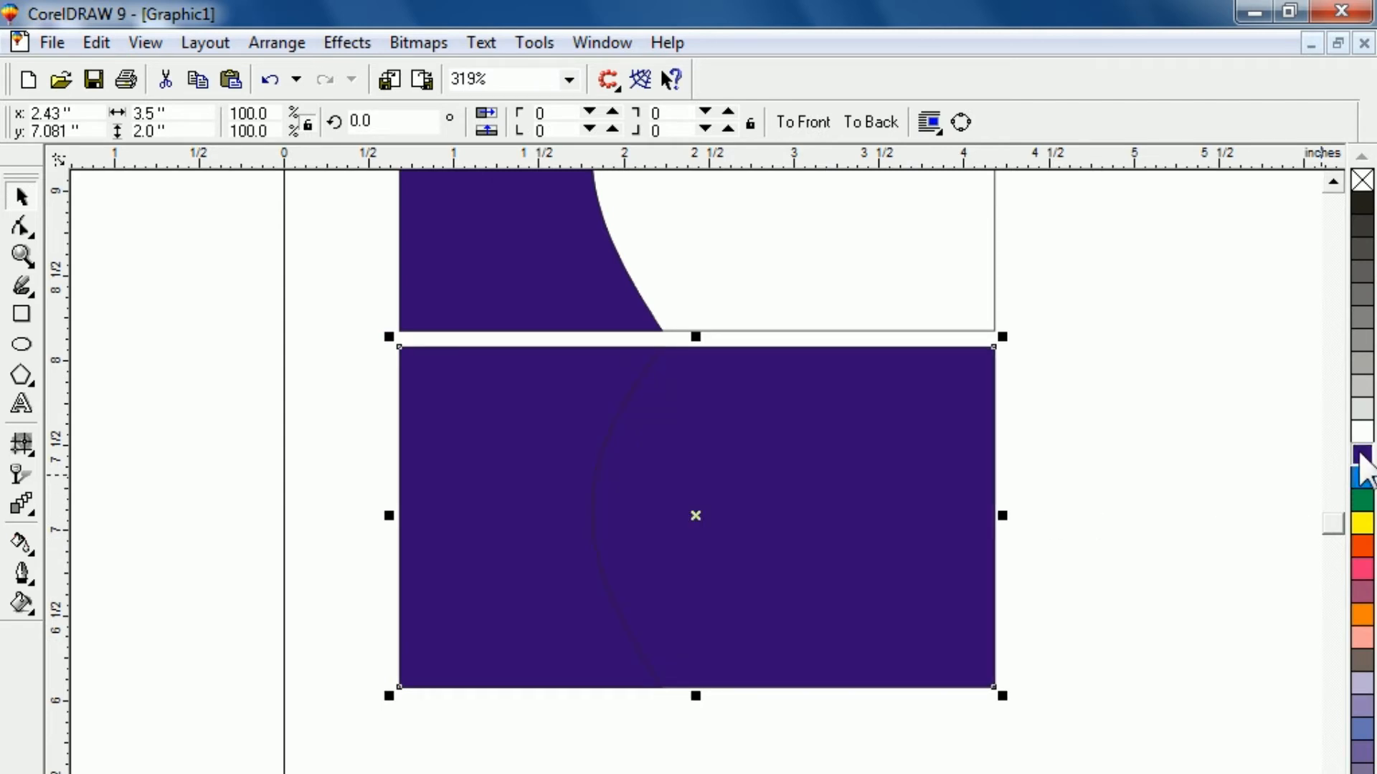
Apply a uniform transparency of 50 in Normal mode to the lower card's purple background rectangle
left_click(20, 474)
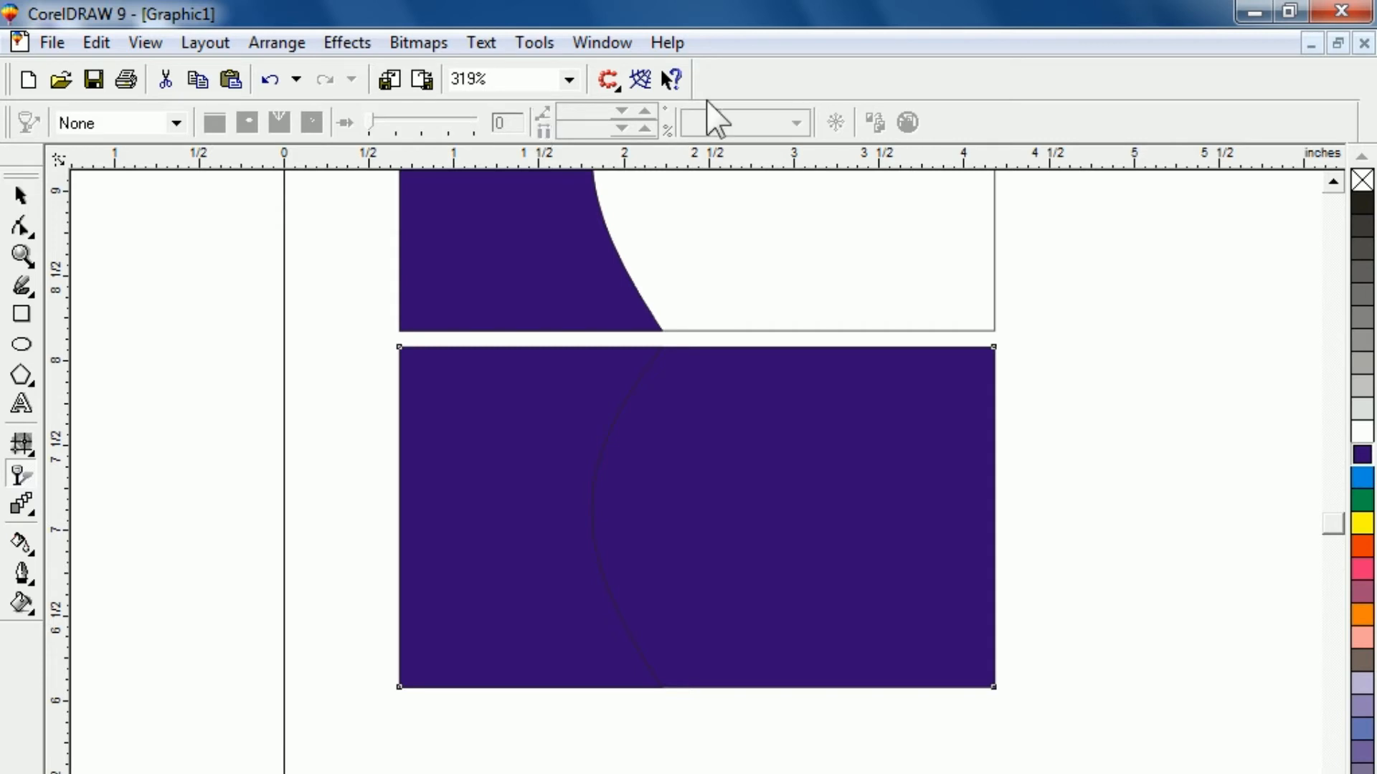
left_click(176, 123)
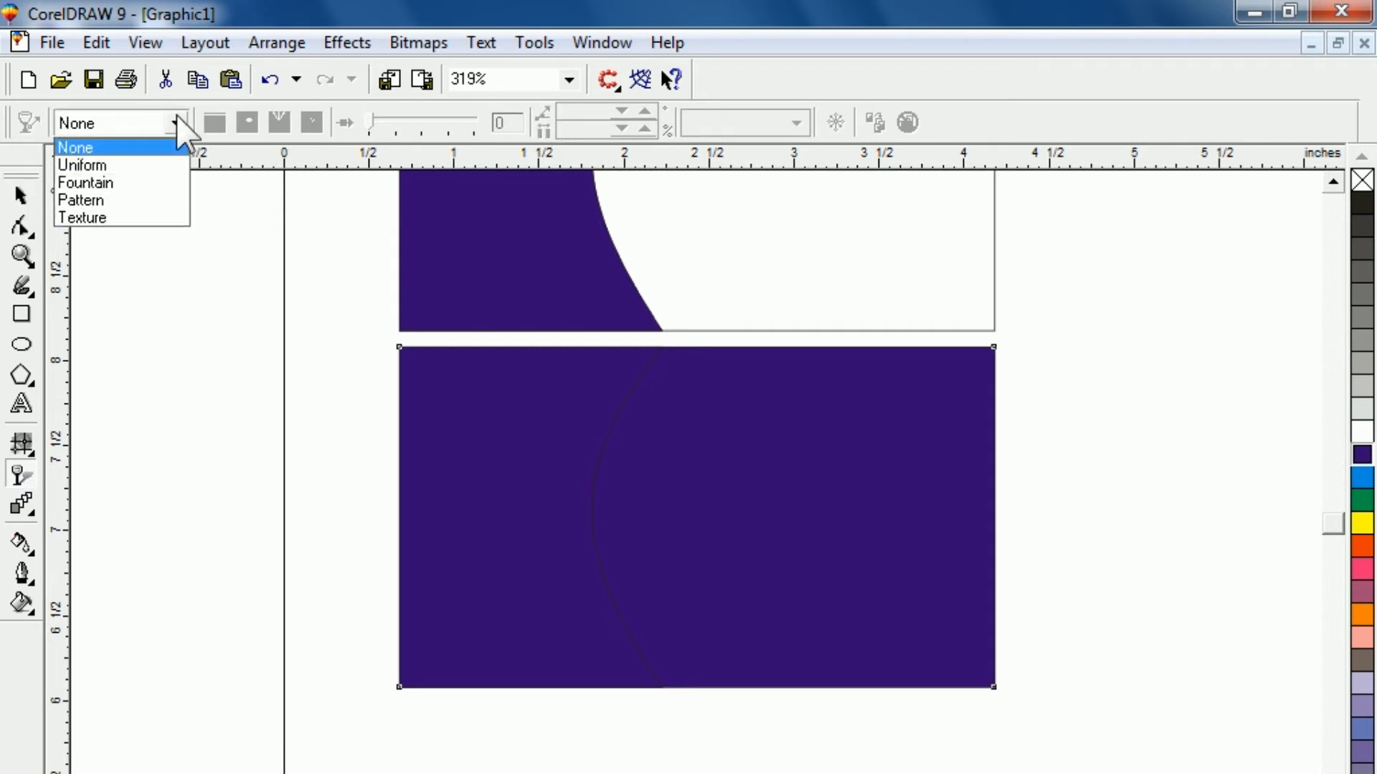
left_click(109, 165)
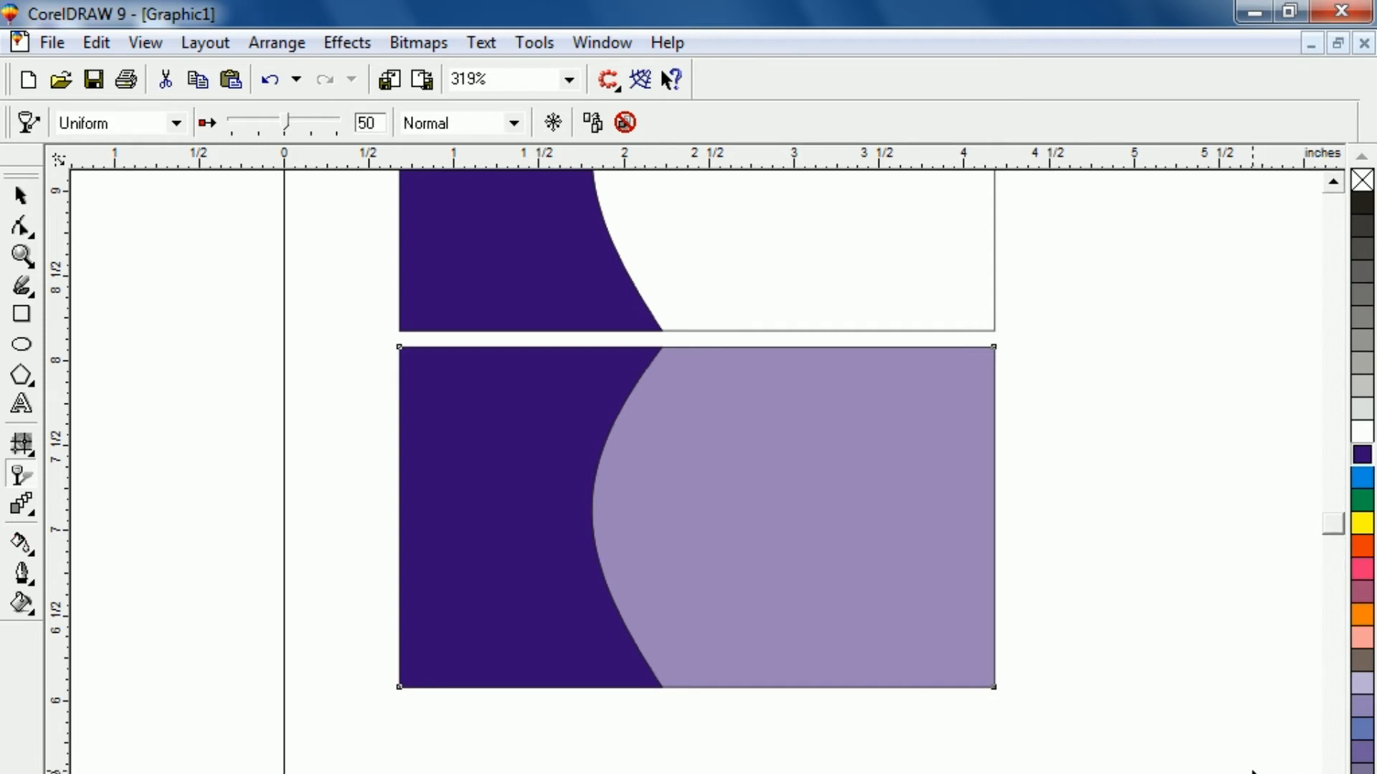
key("F3")
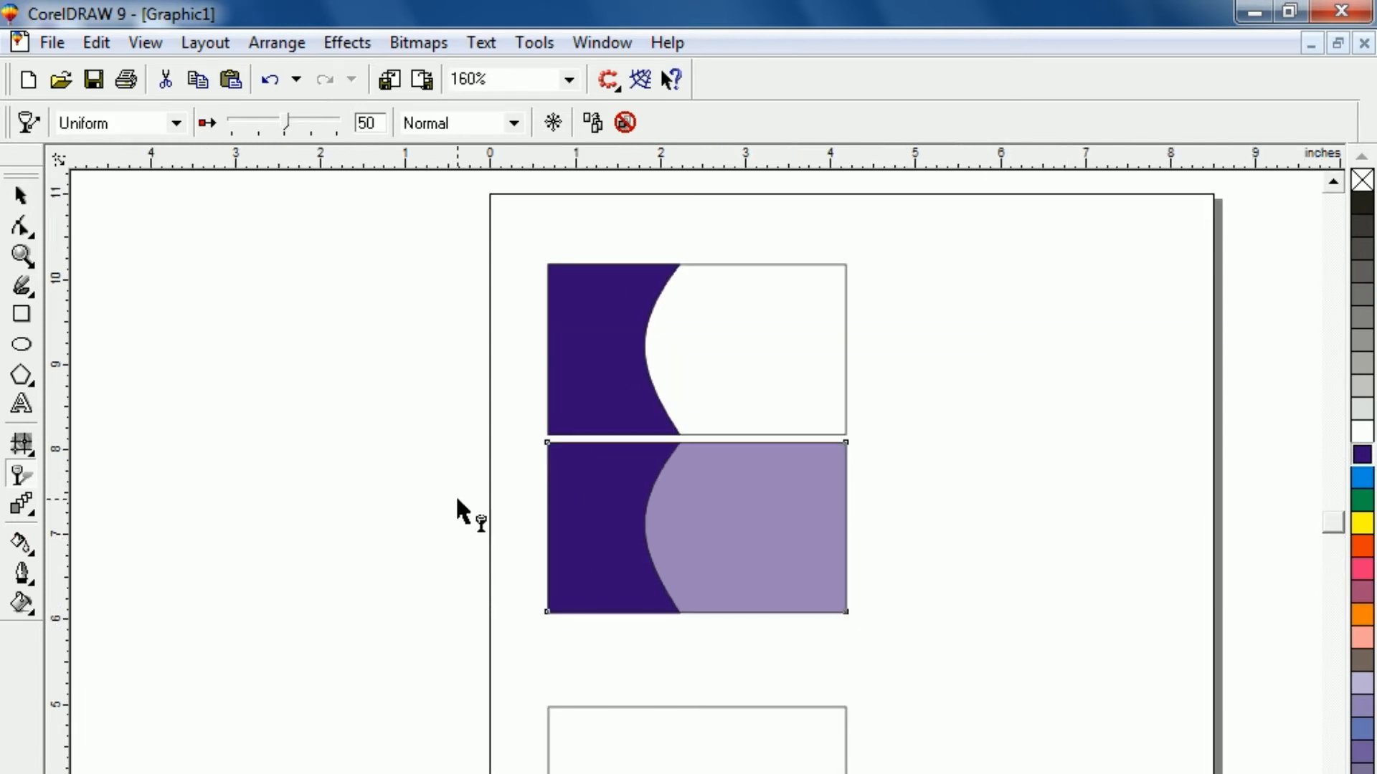
Delete the stray empty rectangle below the two cards
left_click(20, 195)
key("Tab")
key("Delete")
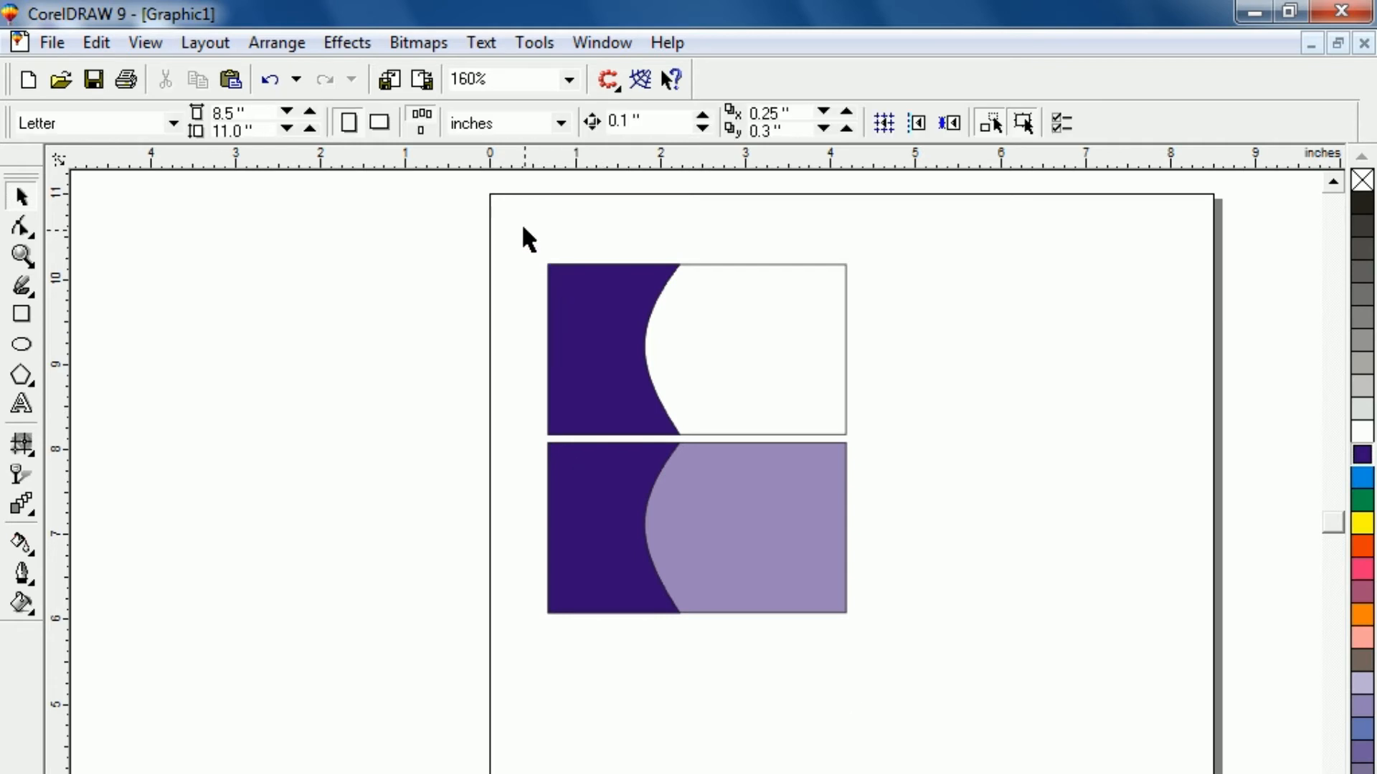
Duplicate the purple-background card further down the page, centred at about y 4.75 inches
left_click_drag(518, 219, 886, 448)
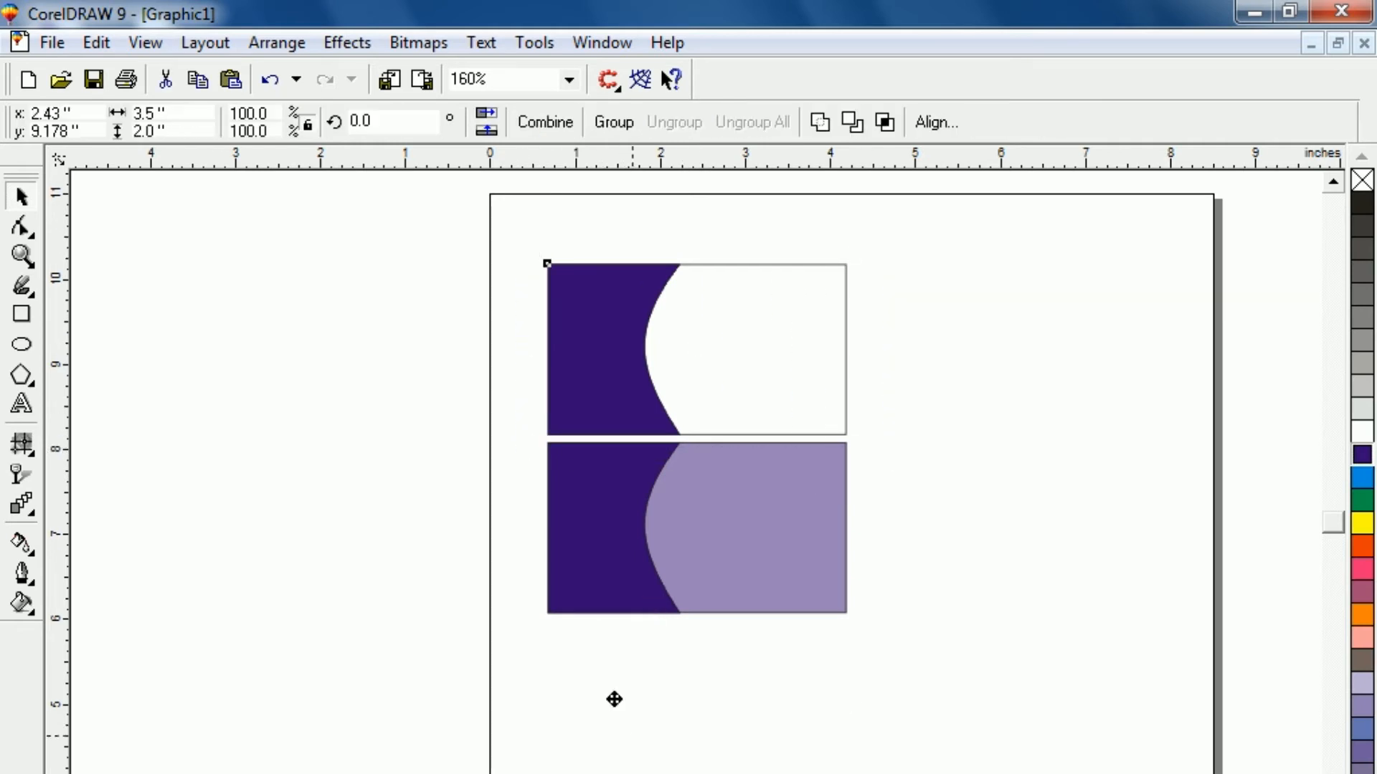
left_click_drag(511, 430, 1076, 699)
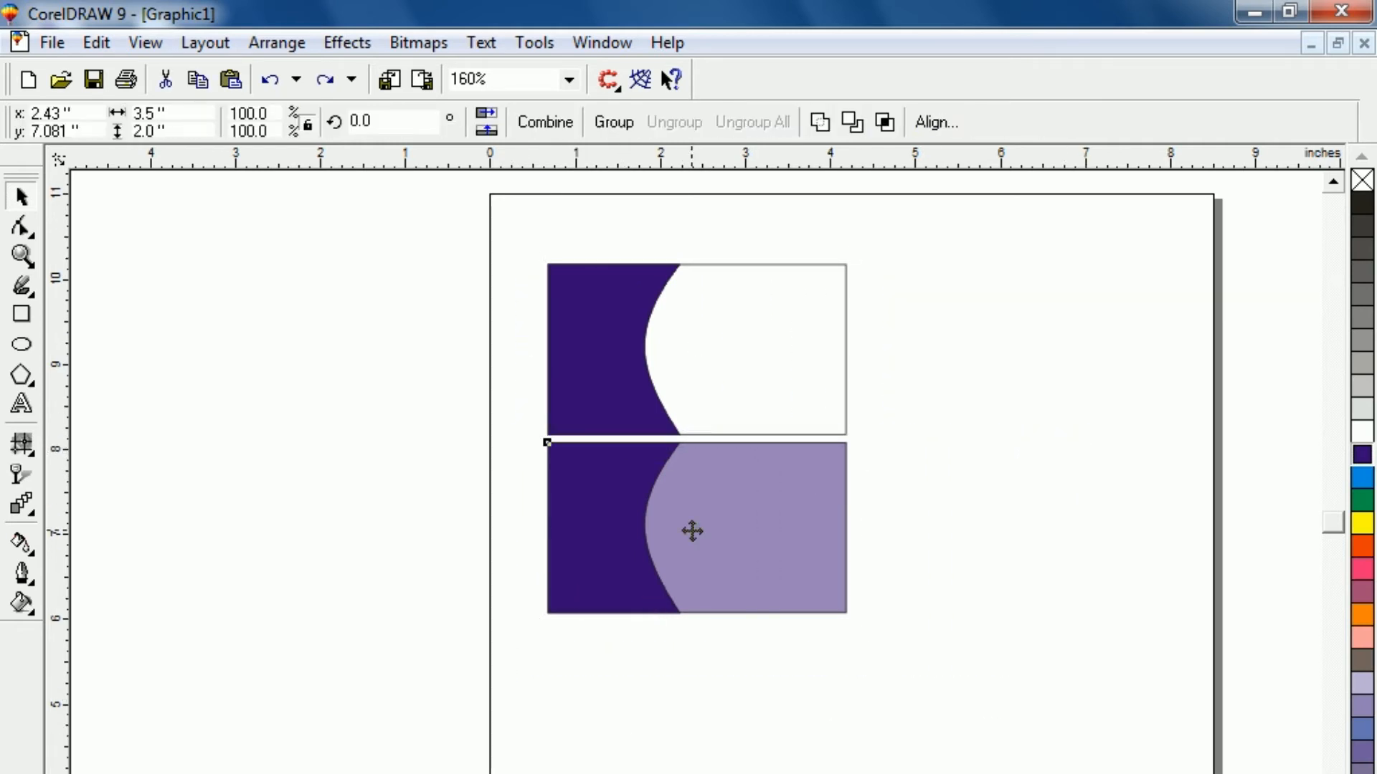
left_click_drag(691, 529, 691, 728)
key("shift+F2")
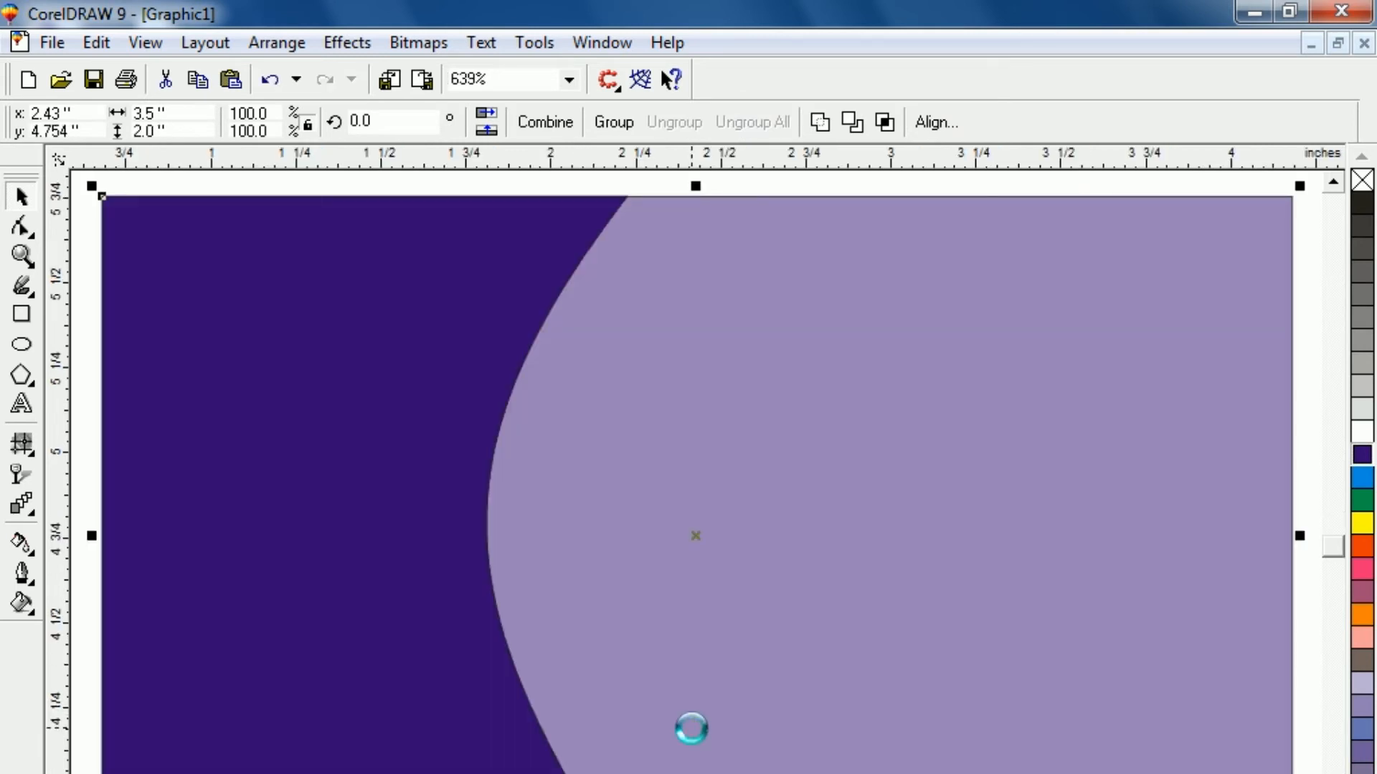
key("F3")
key("Escape")
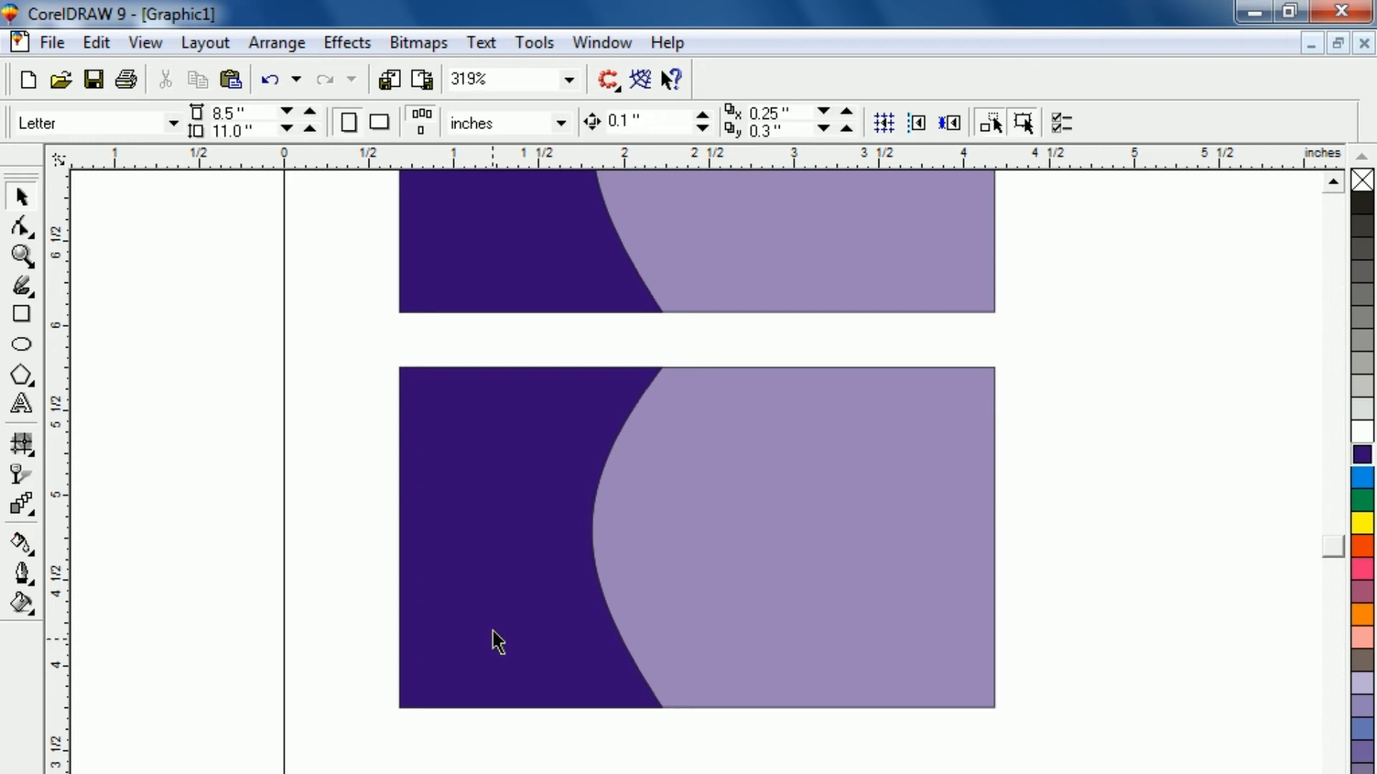
Duplicate the third card's curved panel about 0.05 inches to the right, fill the copy white and send it behind the purple panel as a stripe
left_click(492, 631)
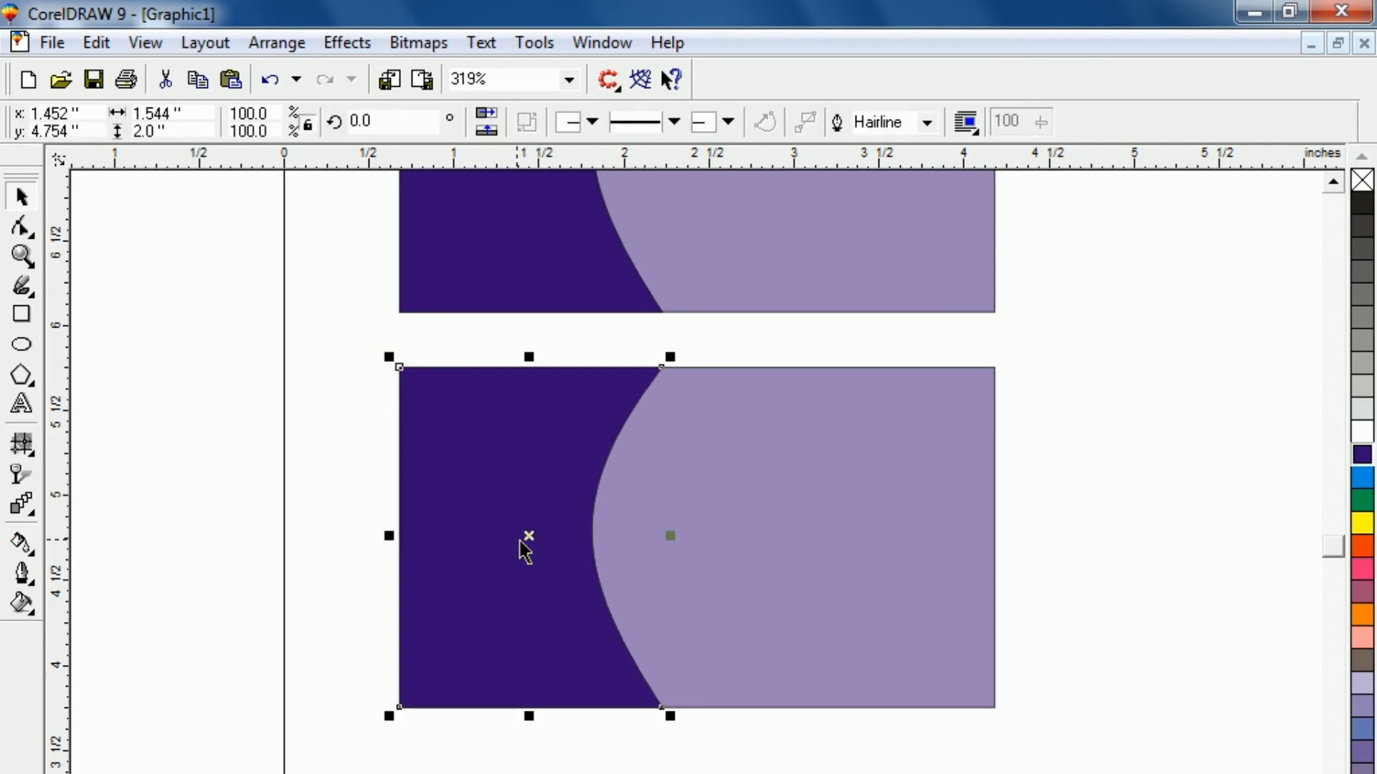
left_click_drag(529, 535, 536, 537)
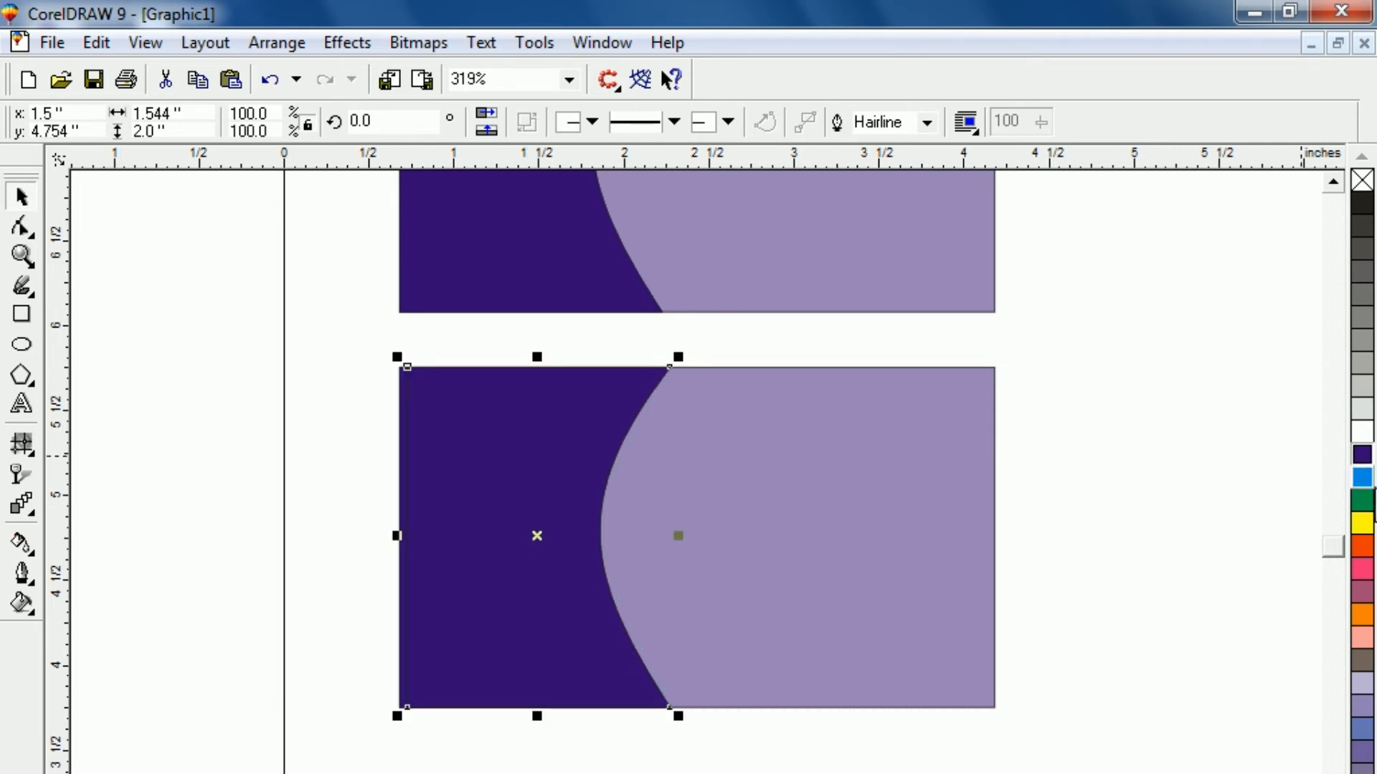
left_click(1356, 432)
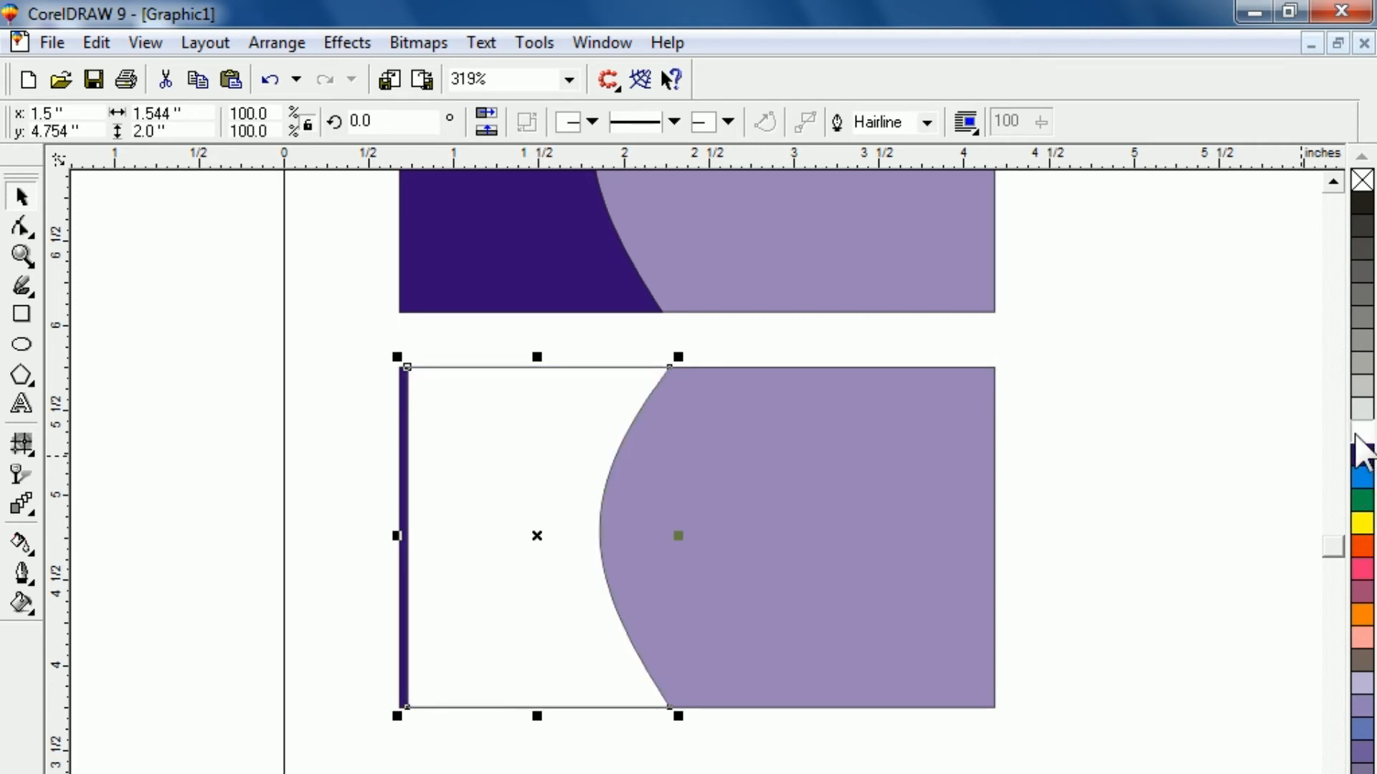
key("ctrl+Page_Down")
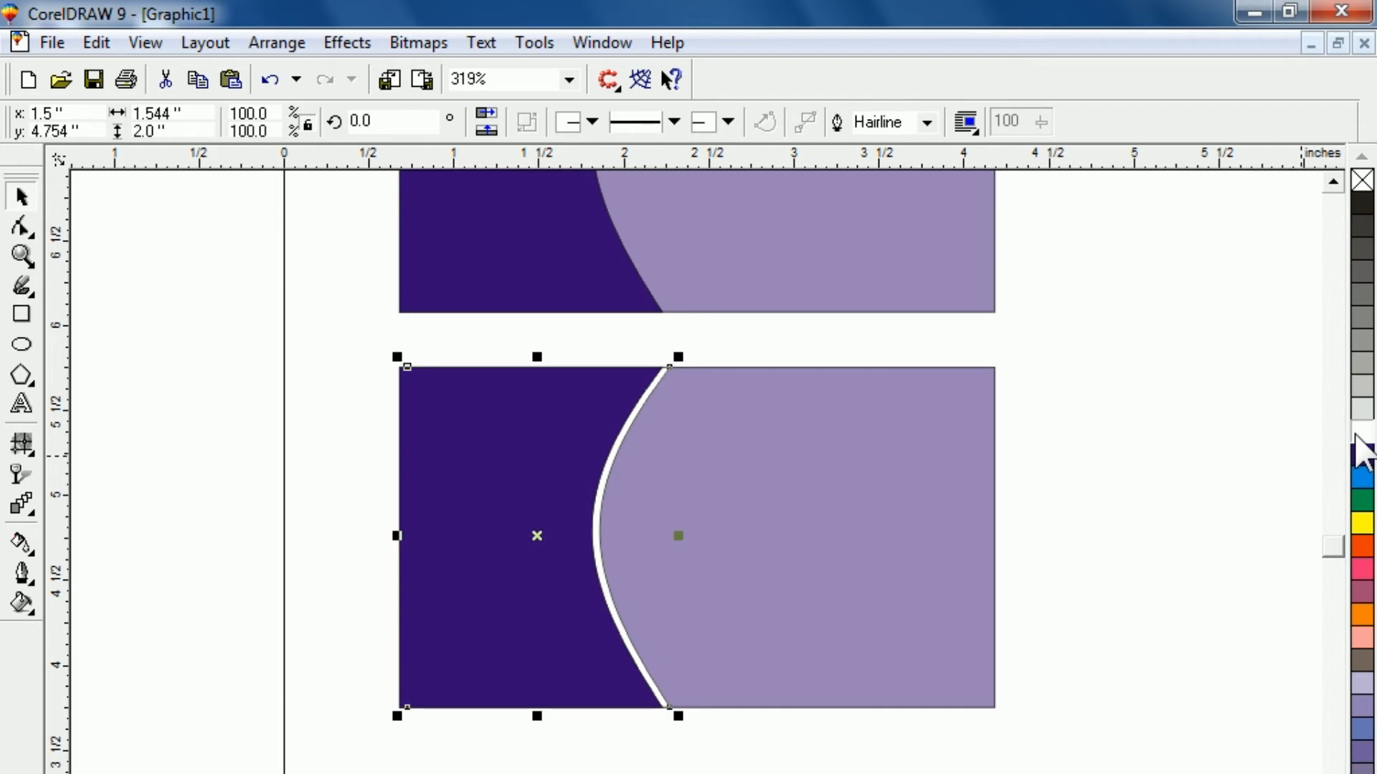
left_click(1090, 761)
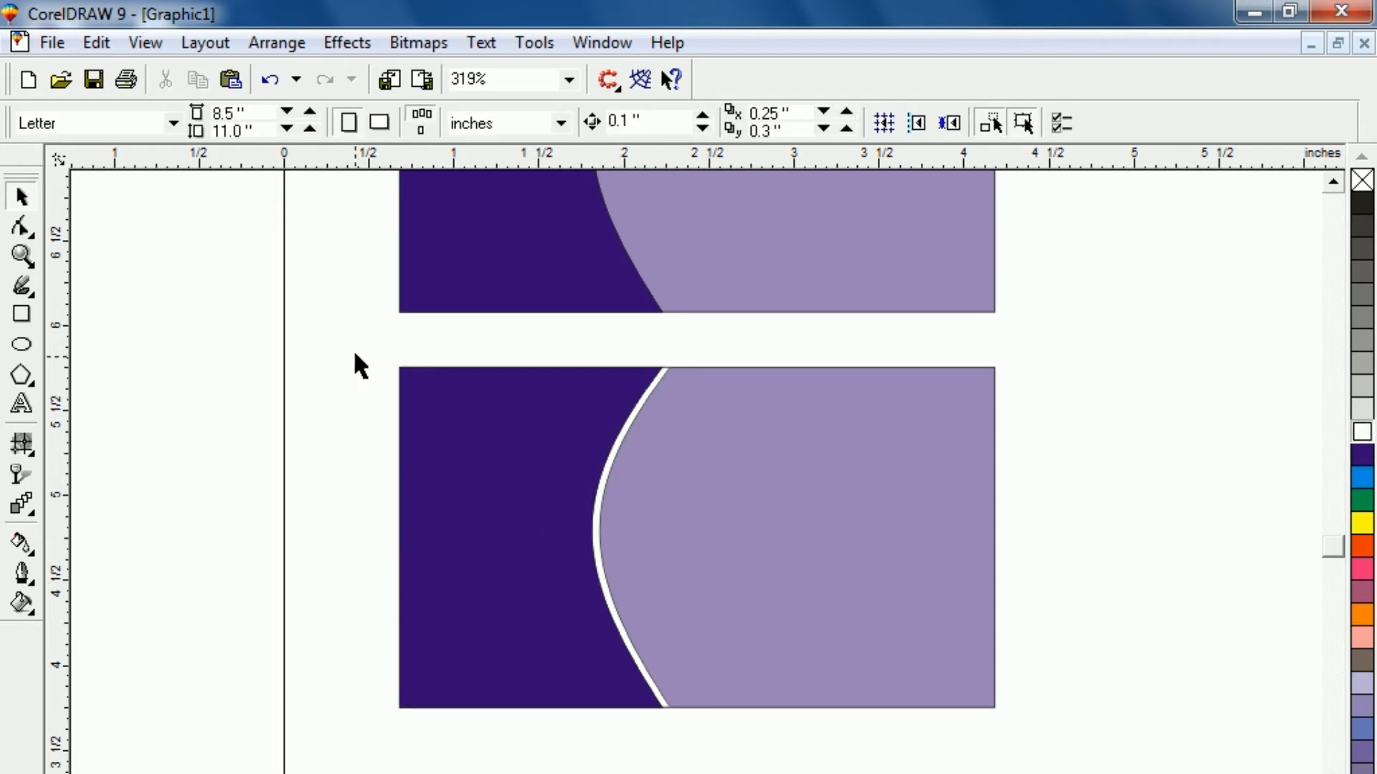
Place a copy of the white-background card below the third card, centred at about y 2.5 inches
left_click_drag(354, 341, 1041, 773)
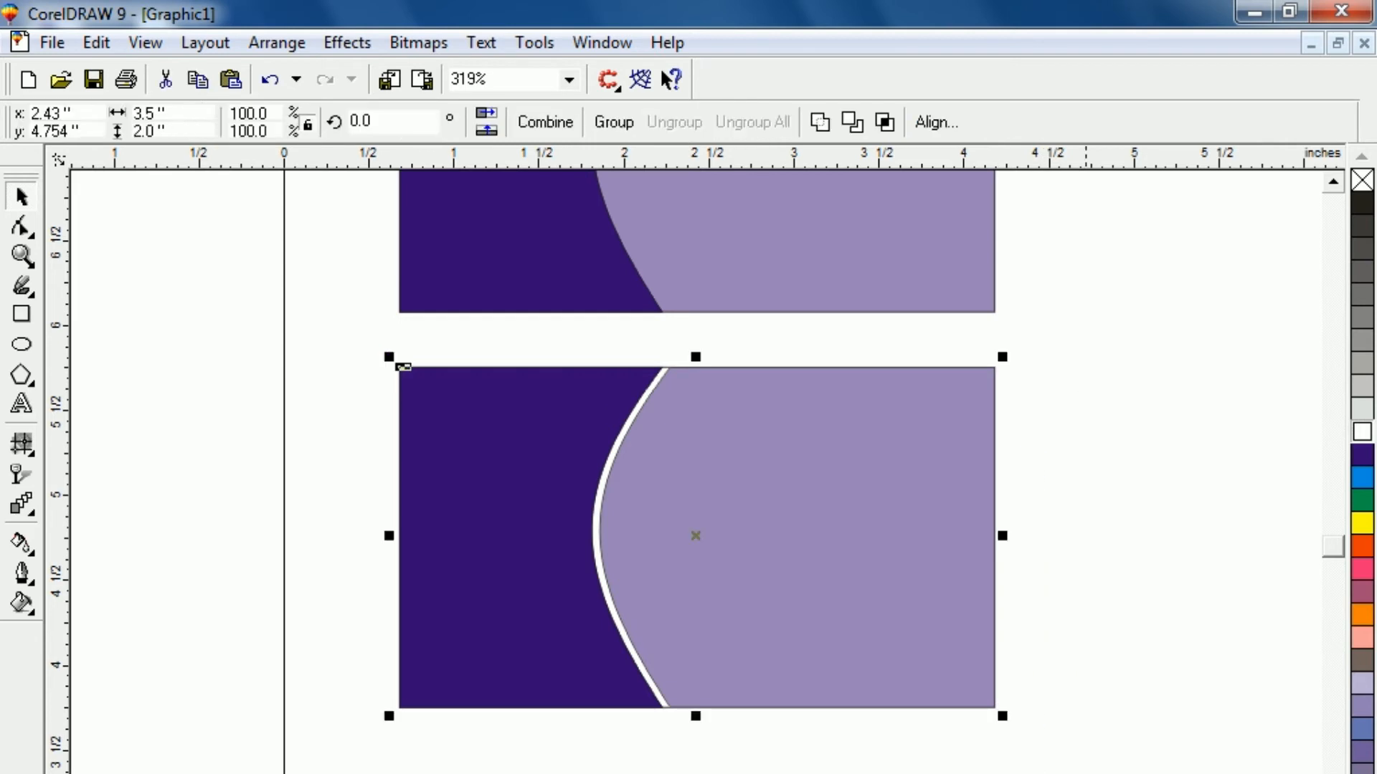
key("ctrl+F2")
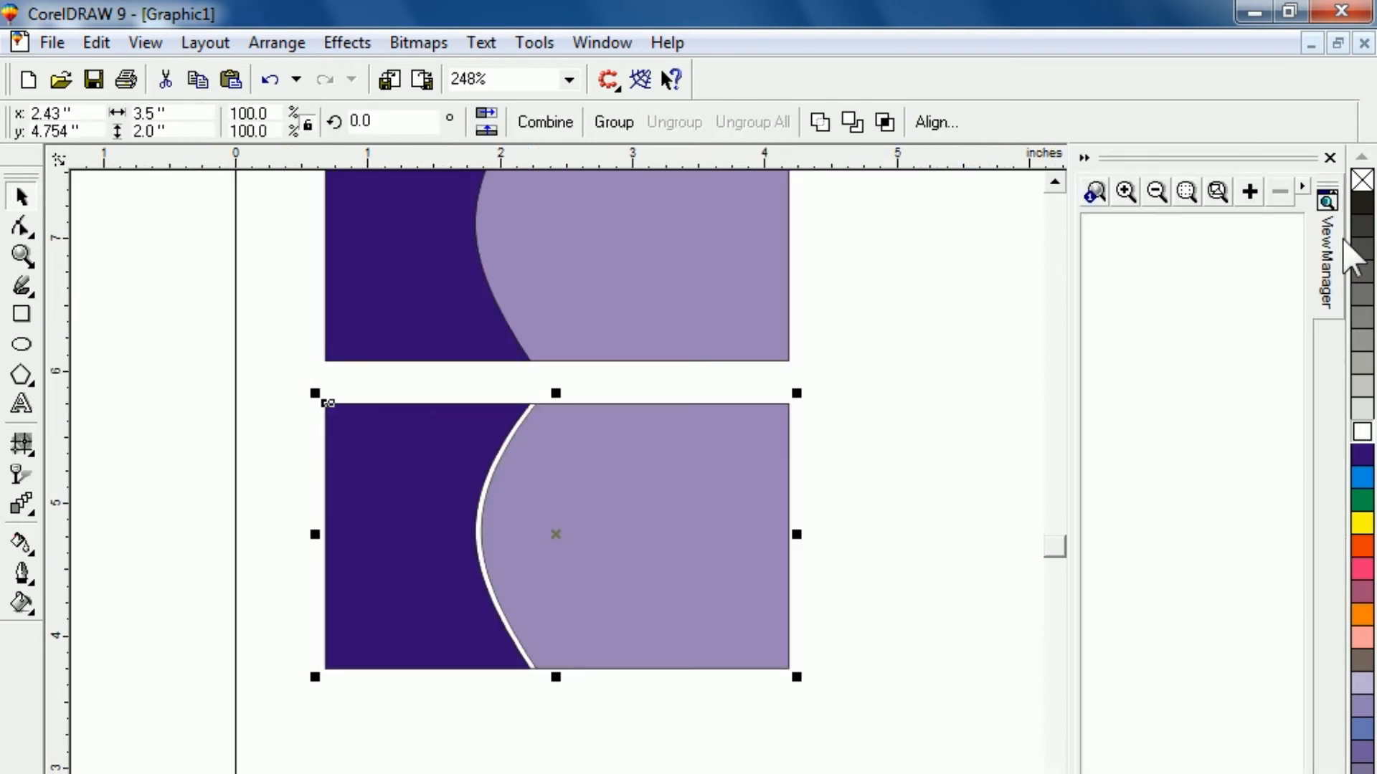
left_click(1329, 157)
key("F2")
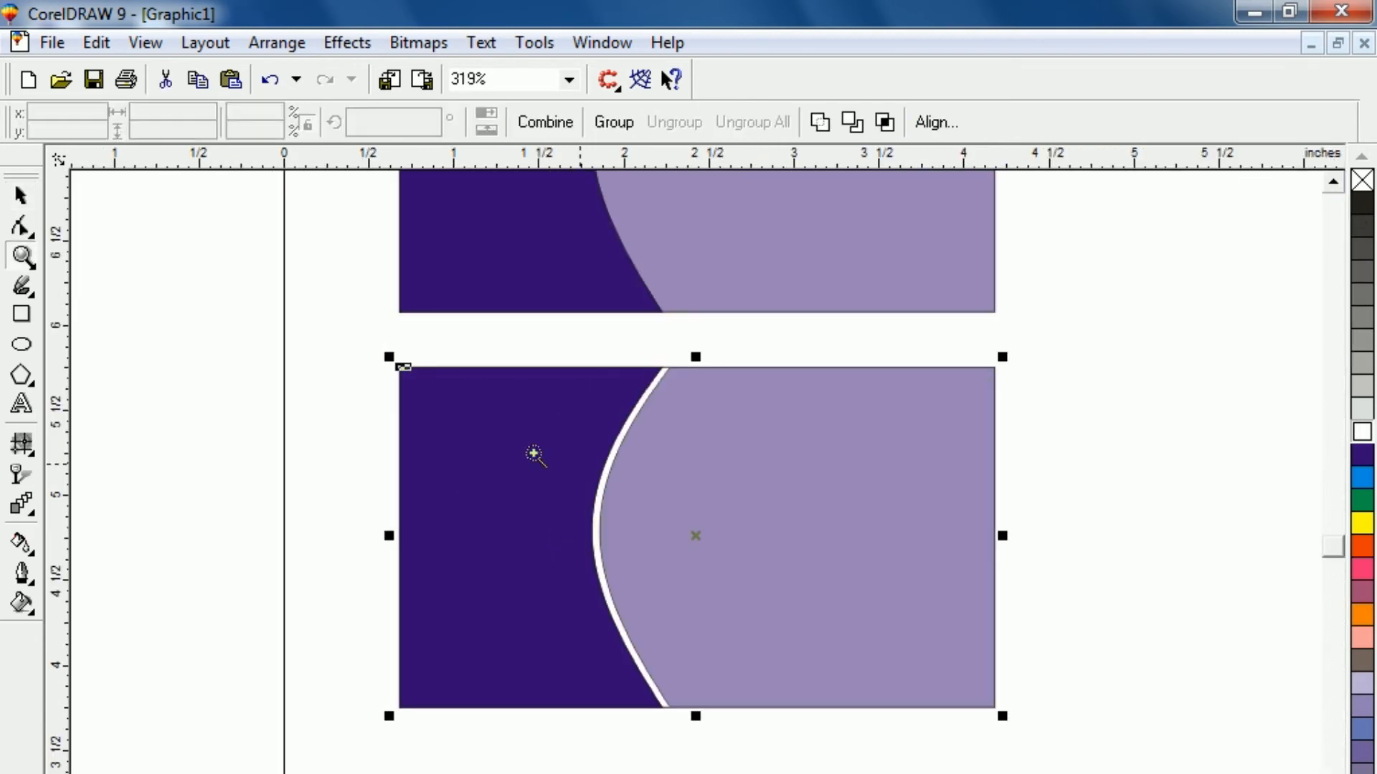
left_click_drag(581, 335, 733, 773)
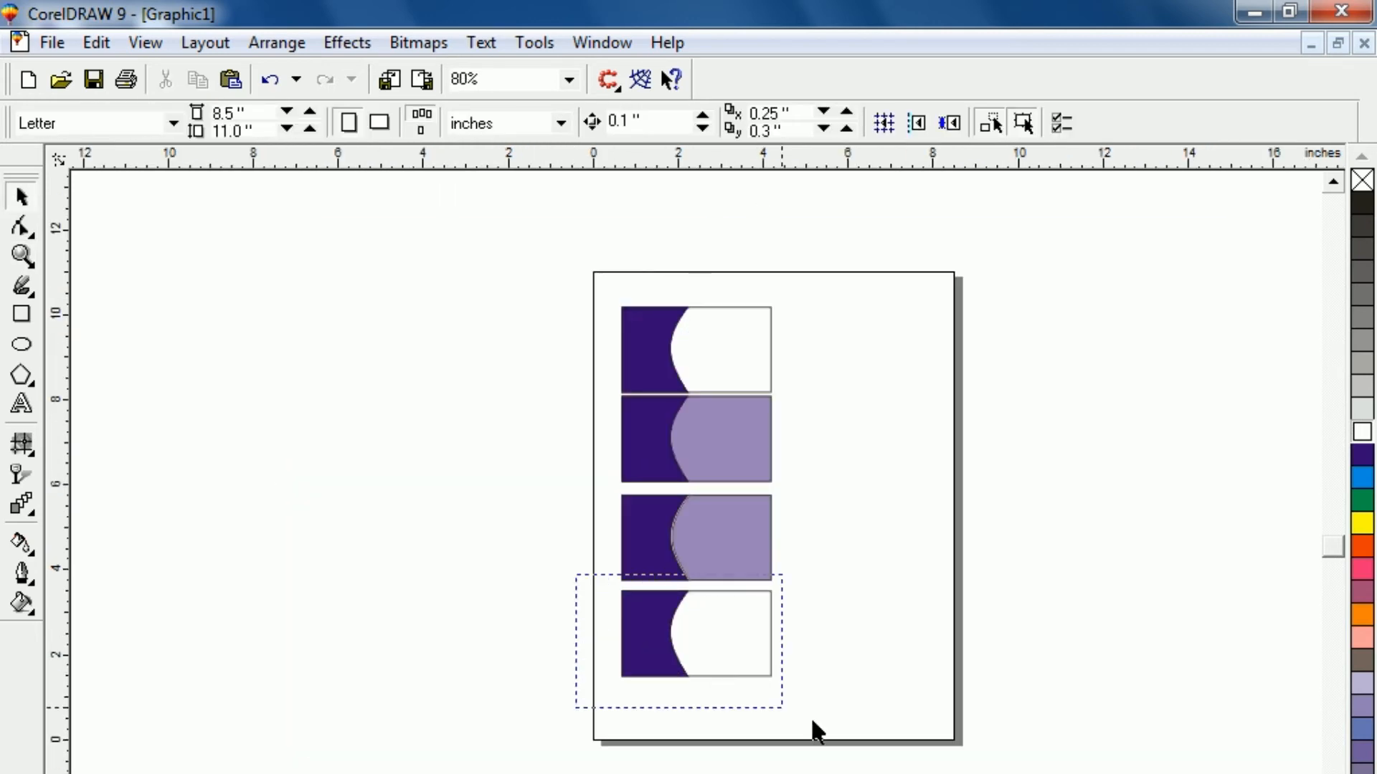
left_click_drag(811, 722, 890, 753)
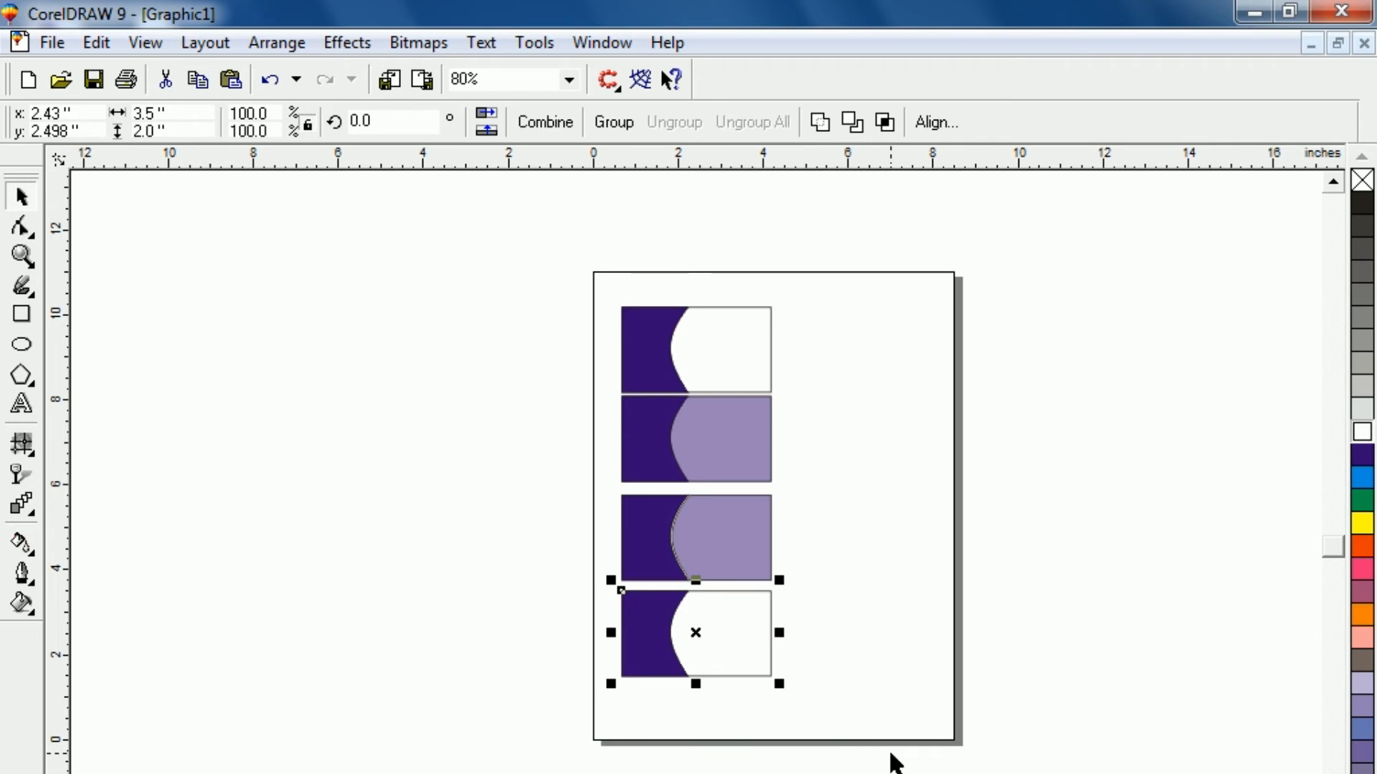
key("shift+F2")
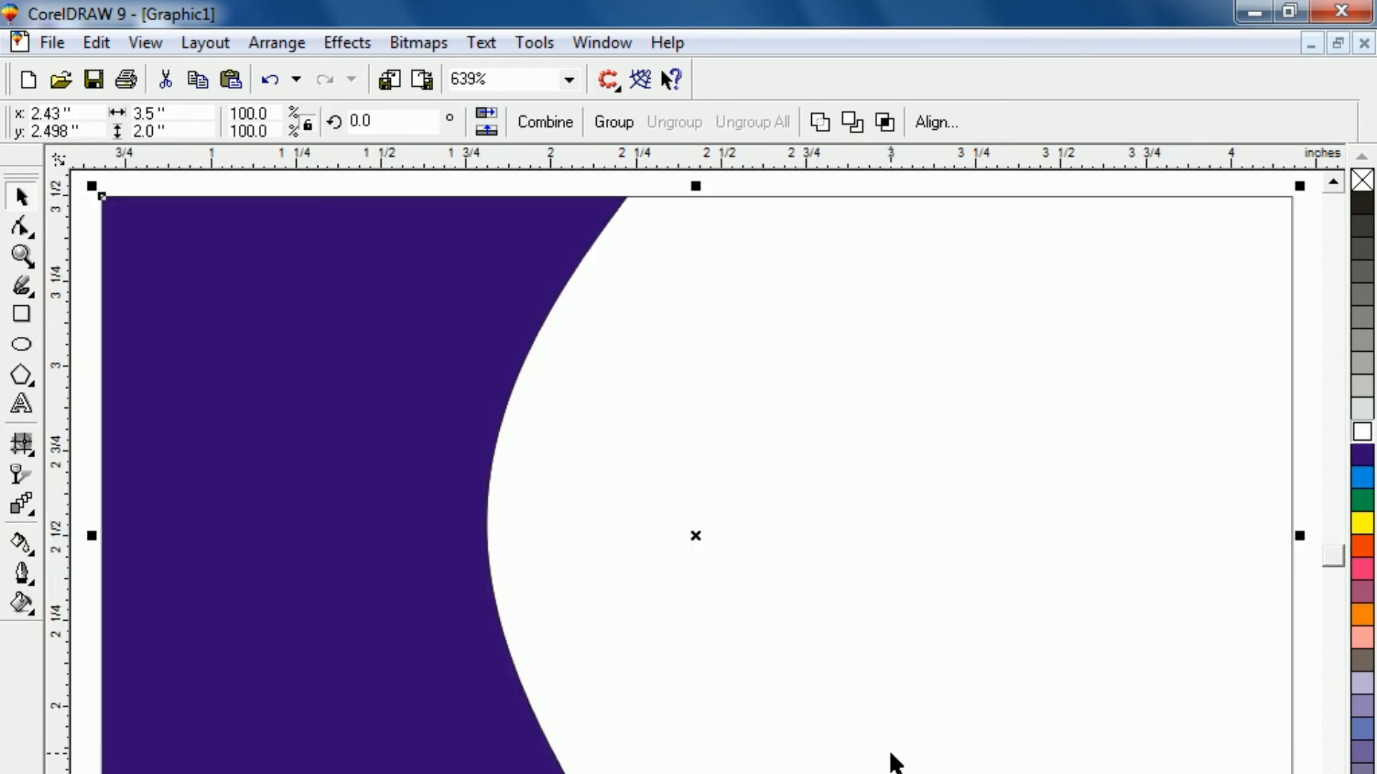
key("F3")
left_click(485, 708)
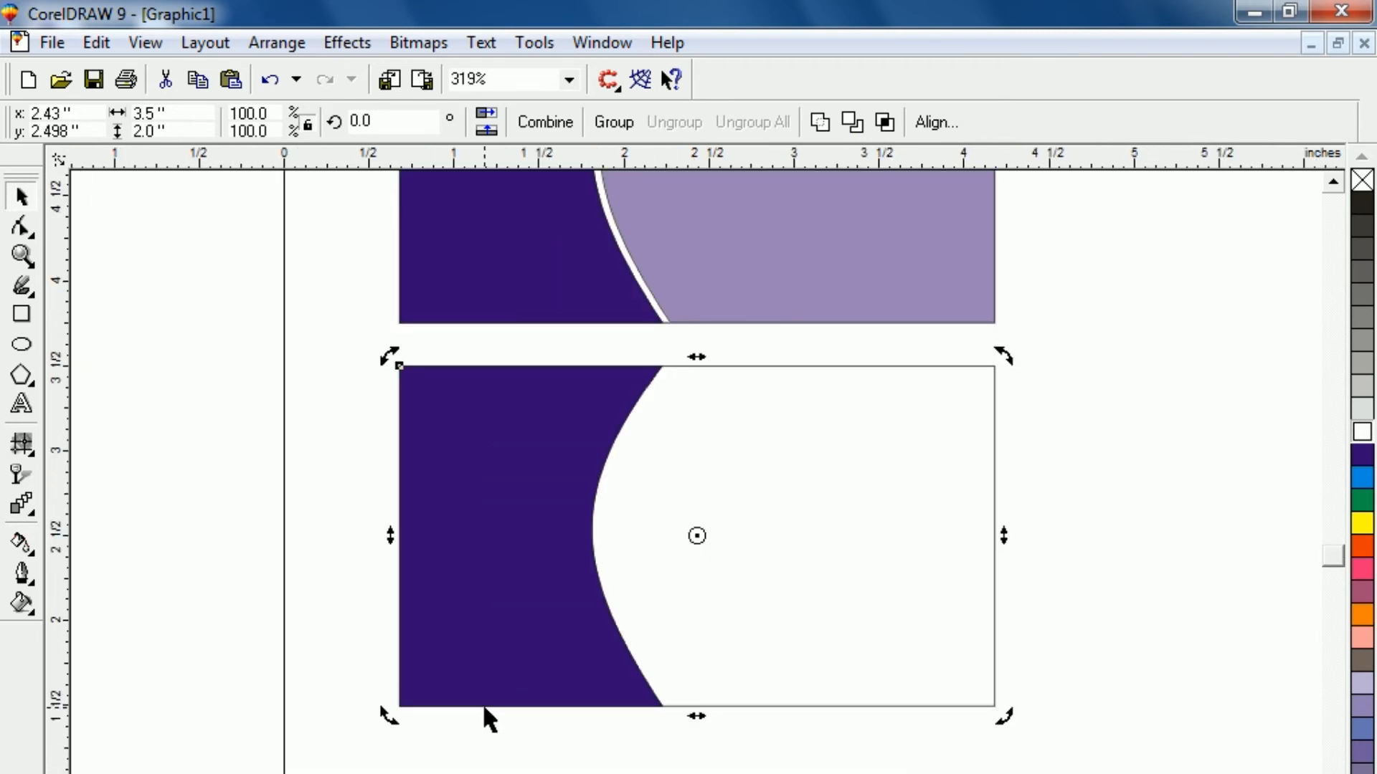
left_click(751, 566)
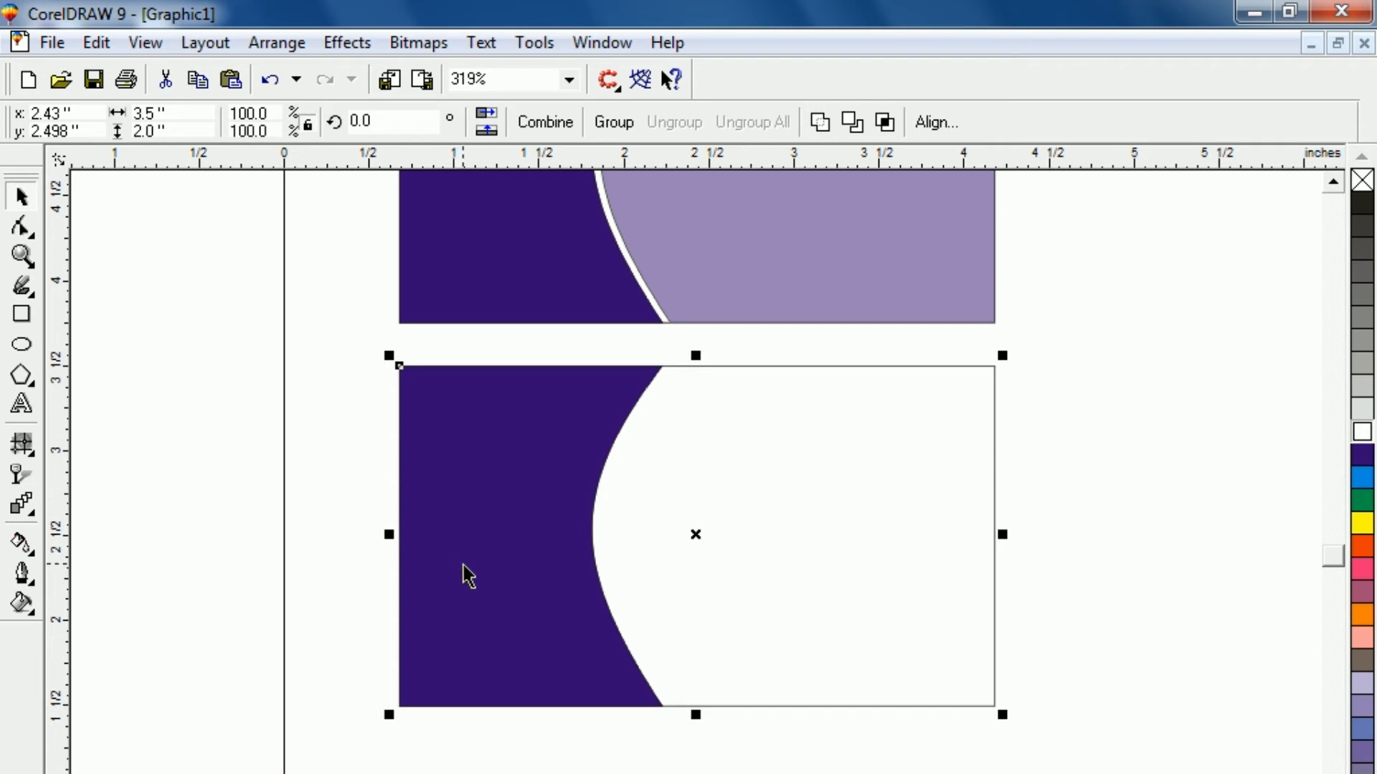
left_click_drag(464, 572, 473, 565)
left_click_drag(480, 565, 479, 565)
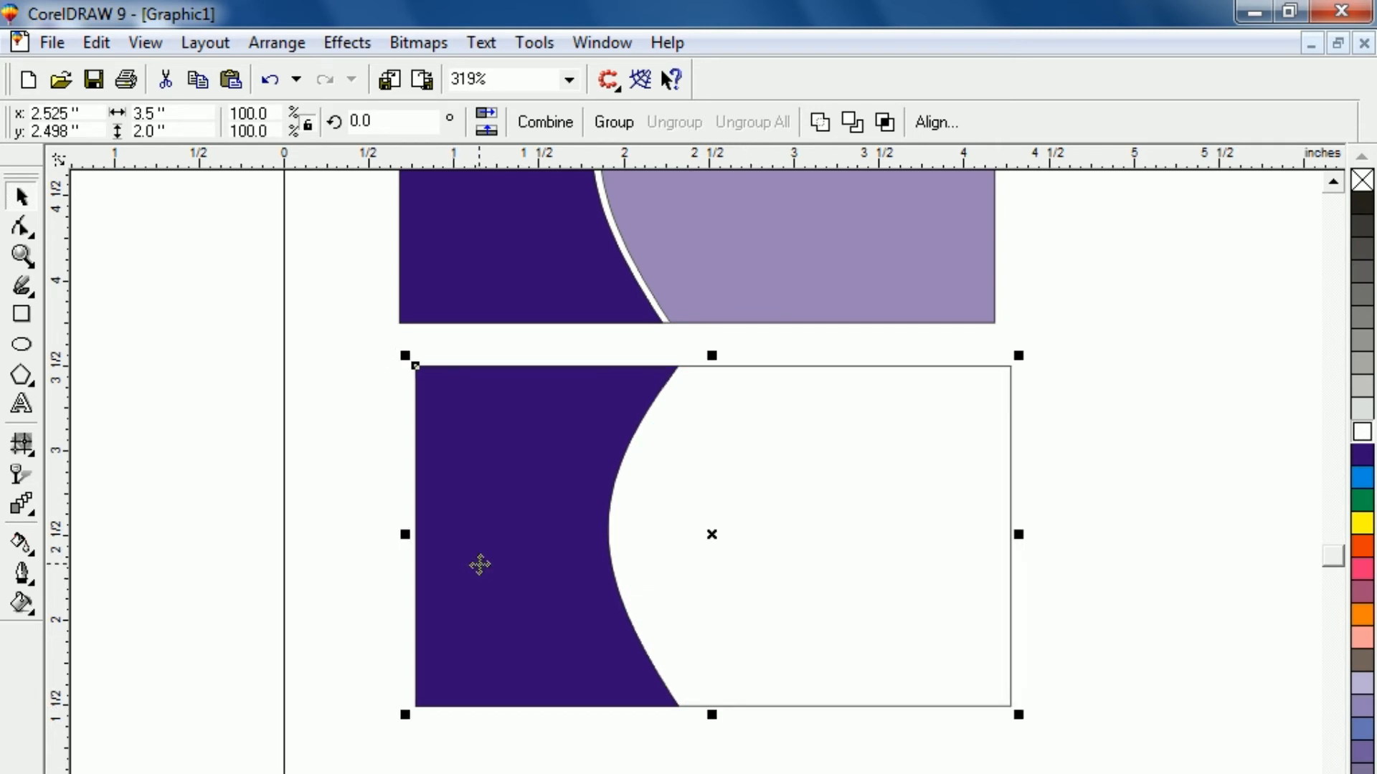
key("ctrl+z")
Duplicate the bottom card's curved panel about 0.06 inches to the right, fill the copy blue and send it behind the purple panel
left_click(483, 589)
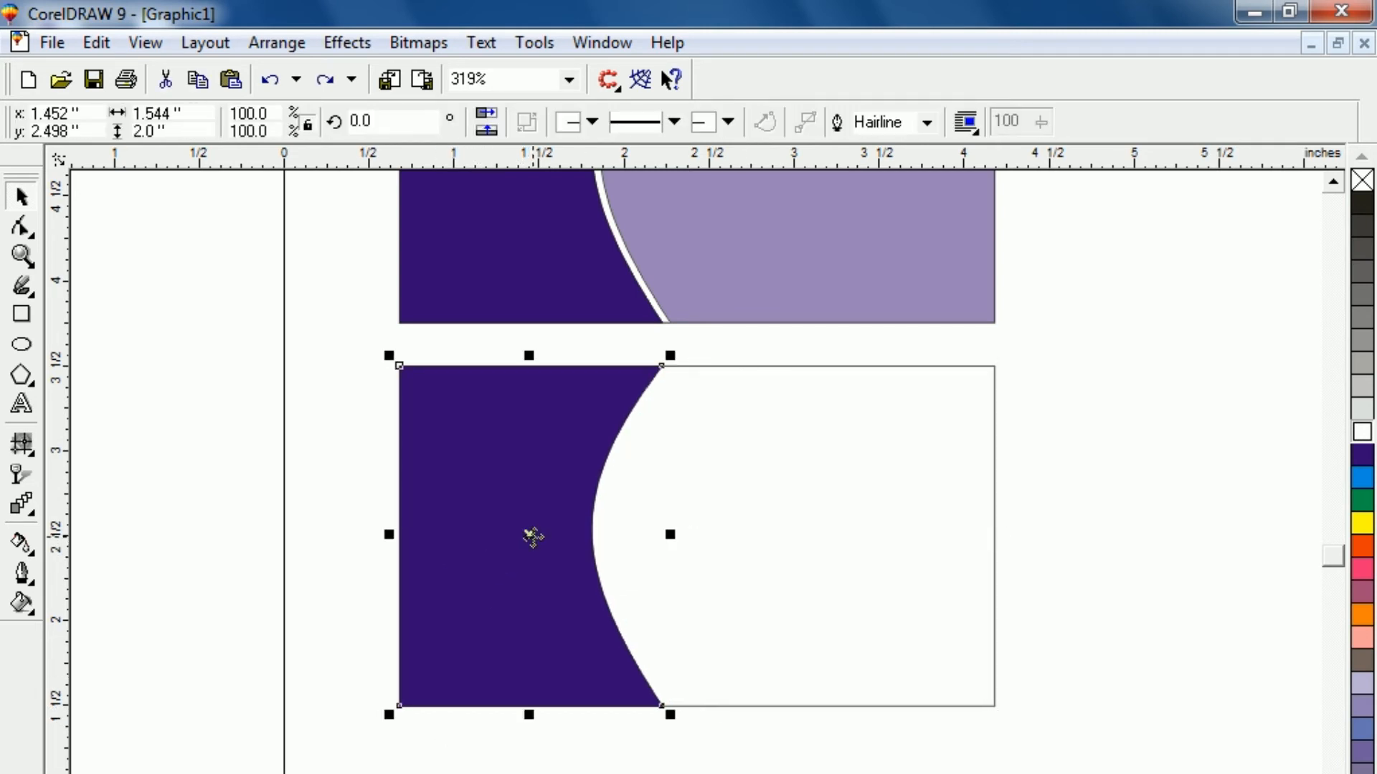
left_click_drag(537, 537, 543, 534)
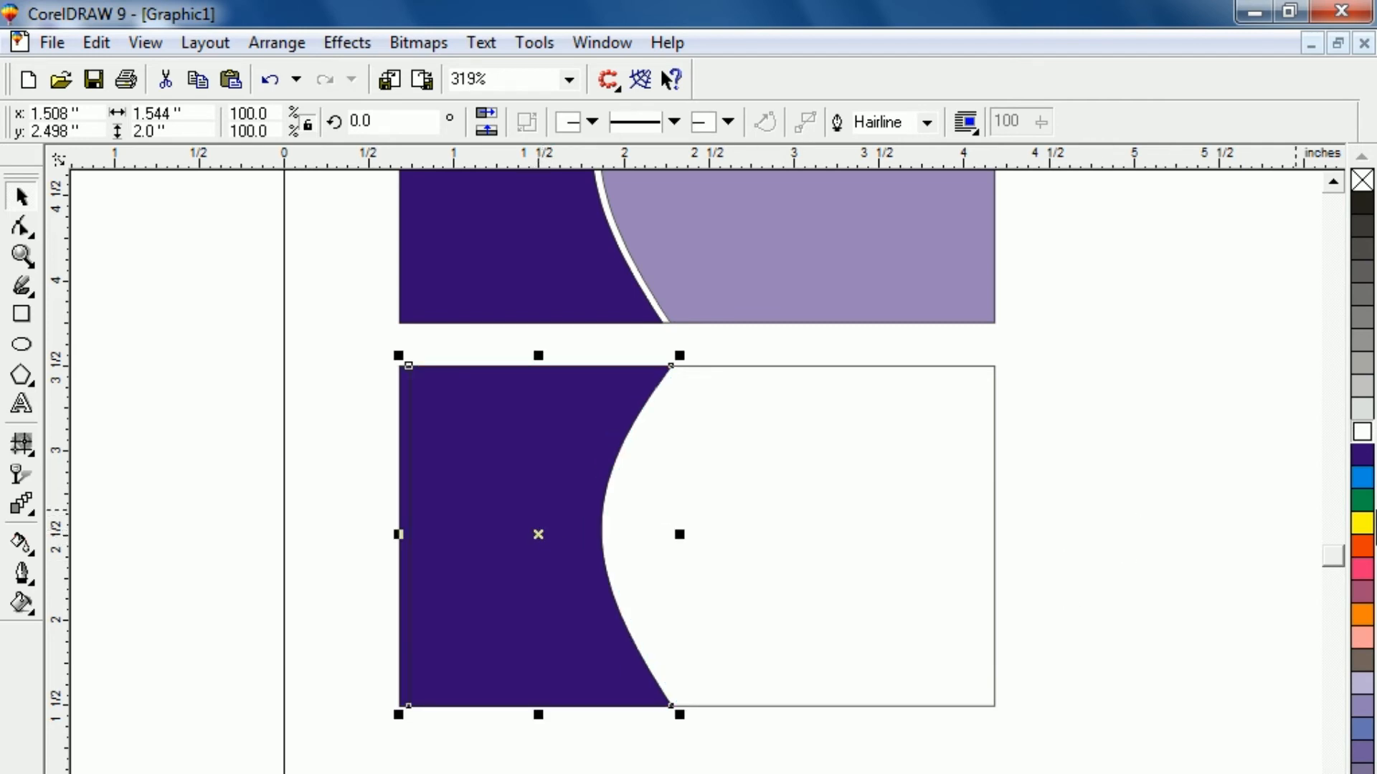
left_click(1362, 477)
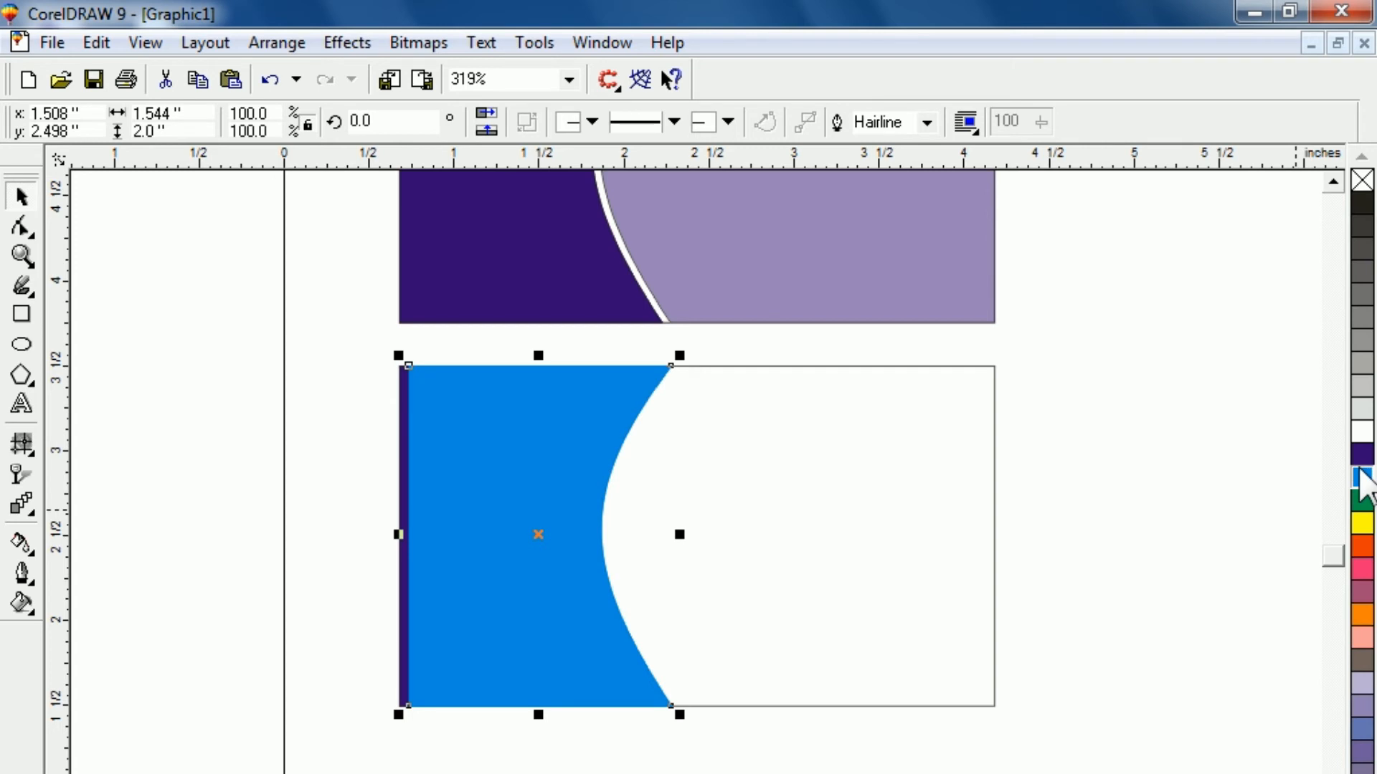
key("ctrl+Page_Down")
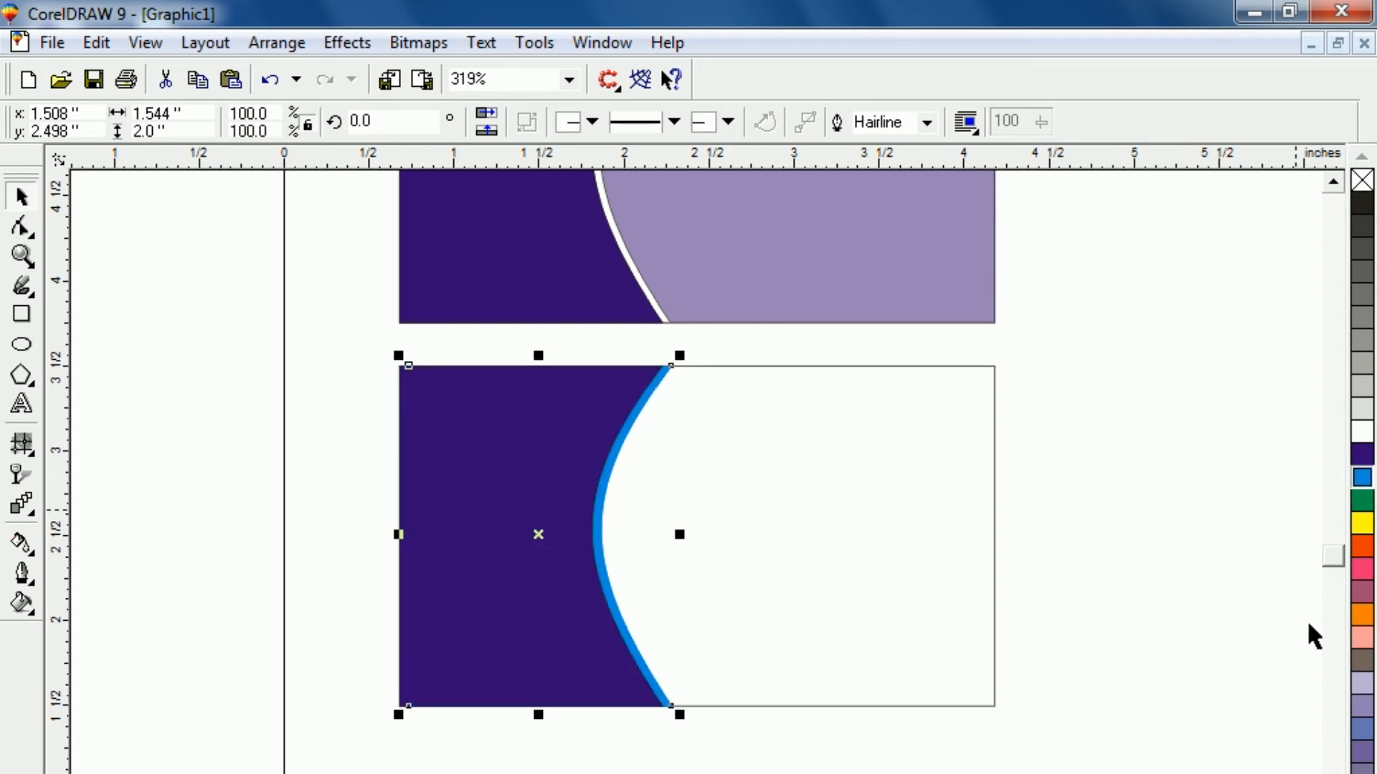
left_click(699, 406)
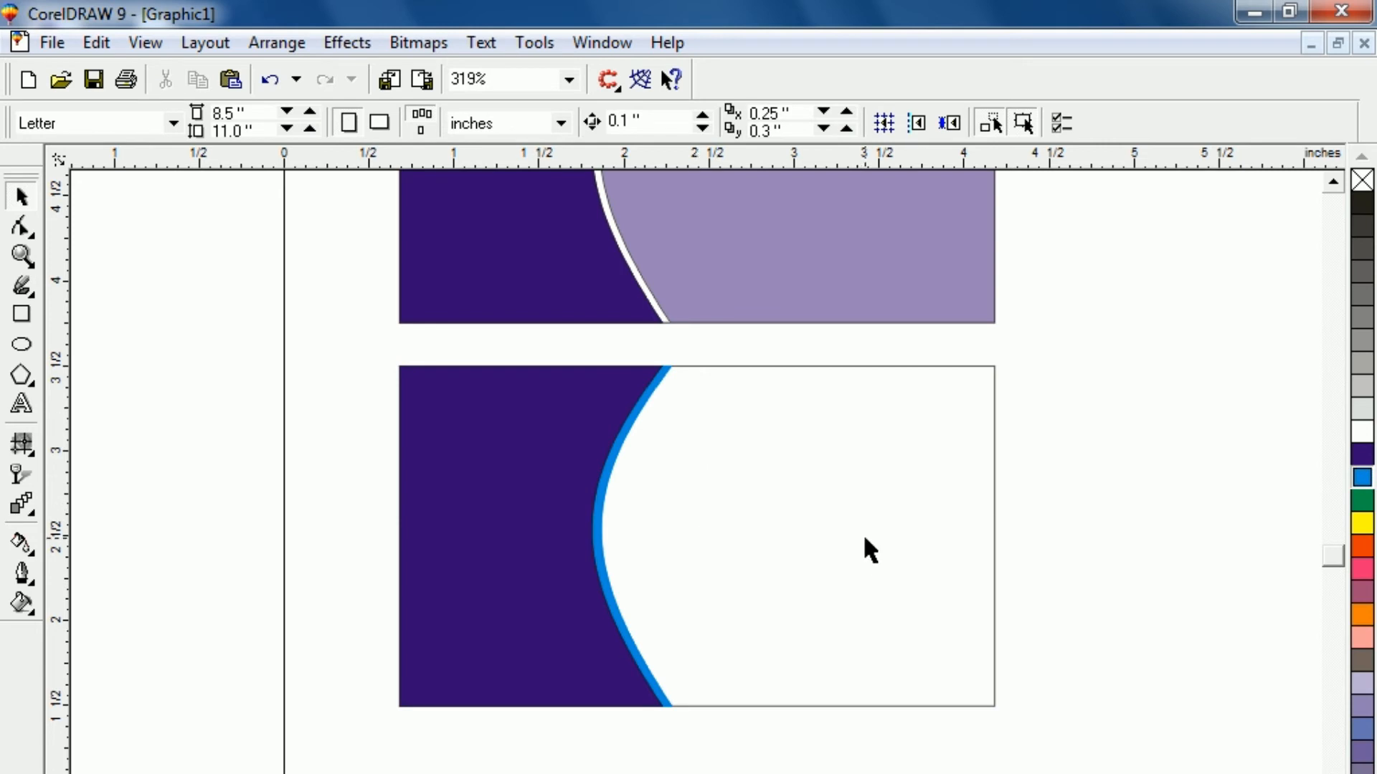
Fill the bottom card's background rectangle with the same blue and apply a uniform transparency of 50 in Normal mode
left_click(870, 550)
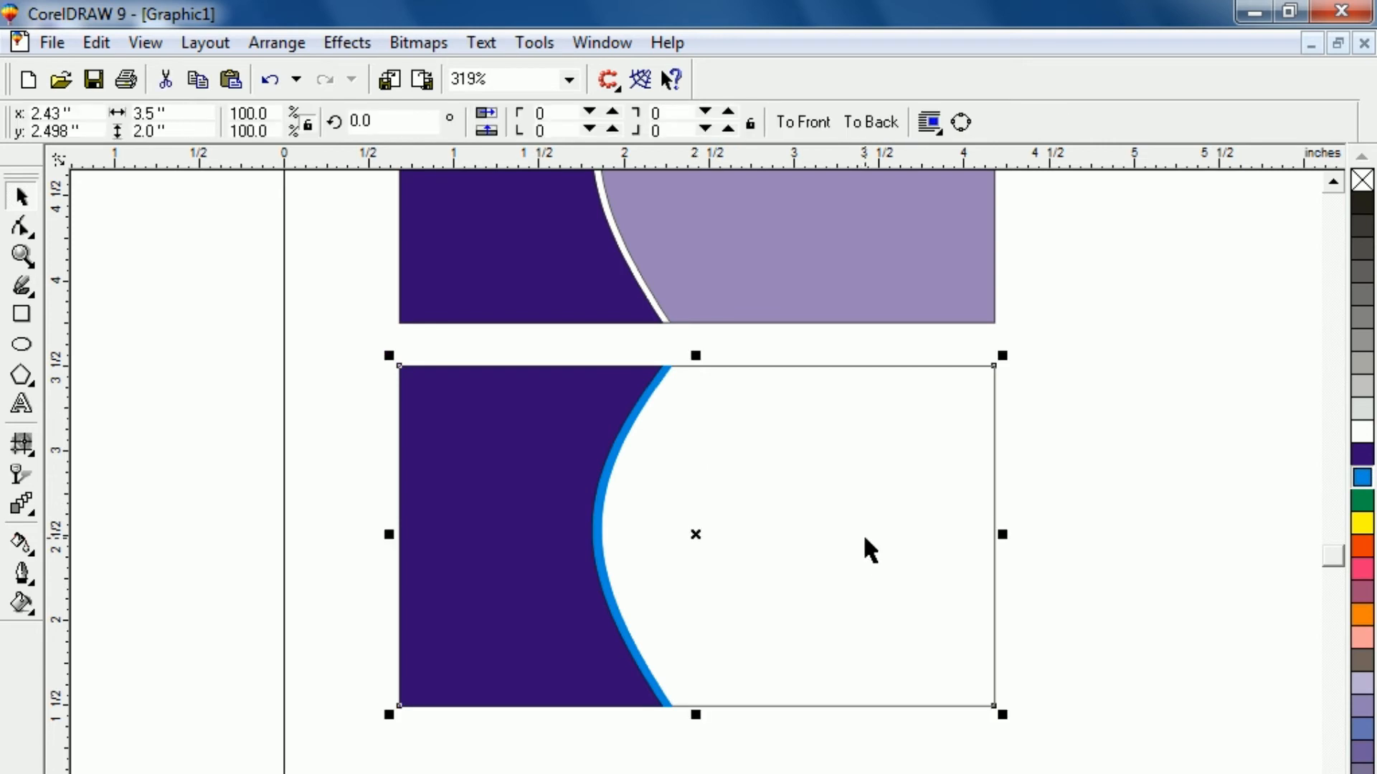
left_click(1363, 477)
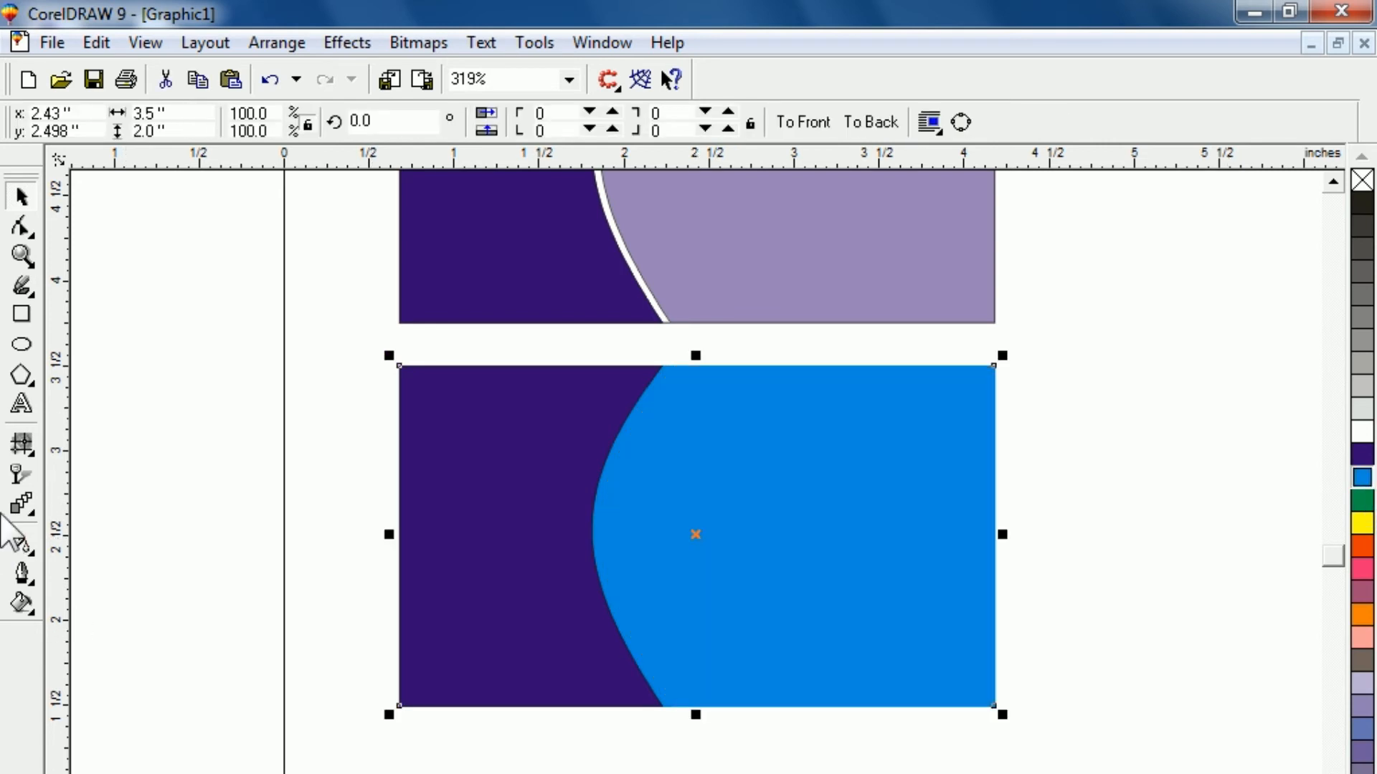
left_click(20, 476)
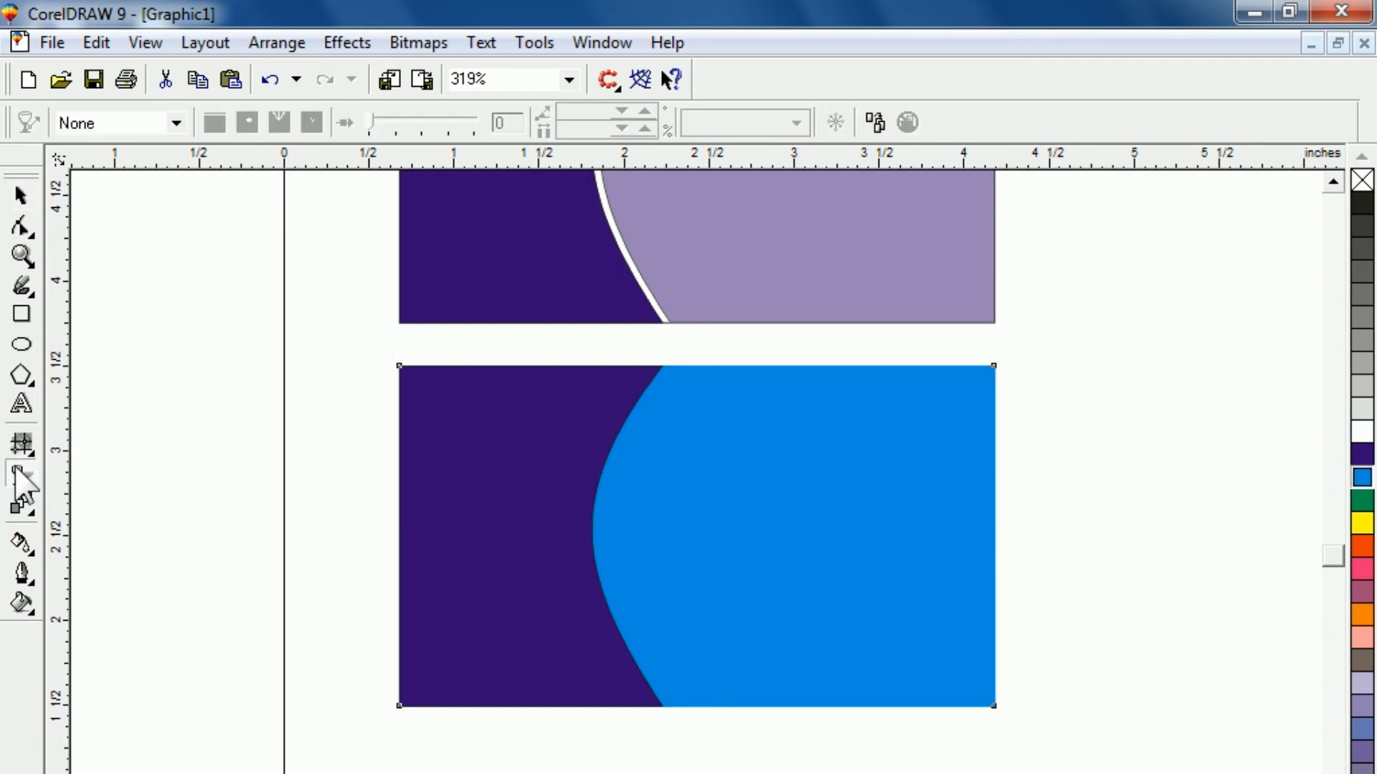
left_click(90, 126)
left_click(93, 164)
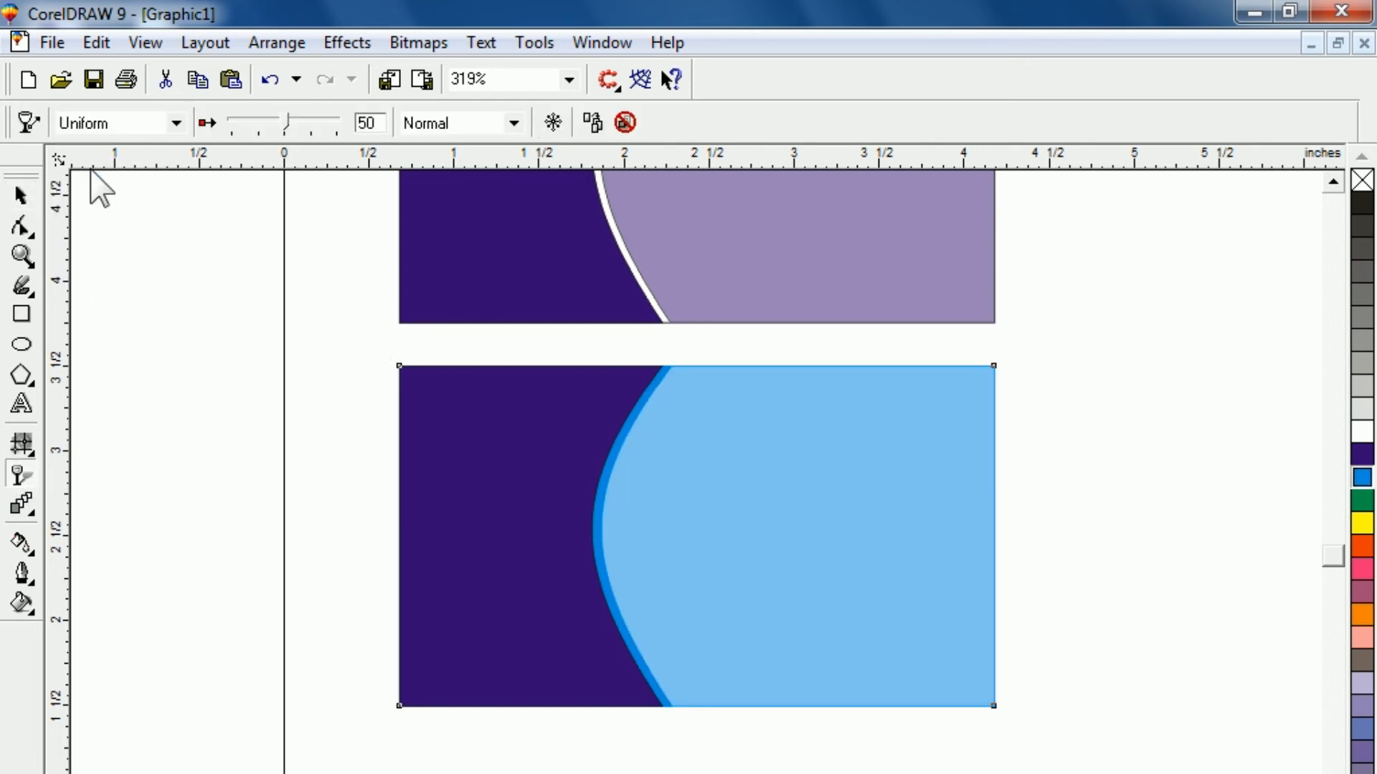
left_click(135, 407)
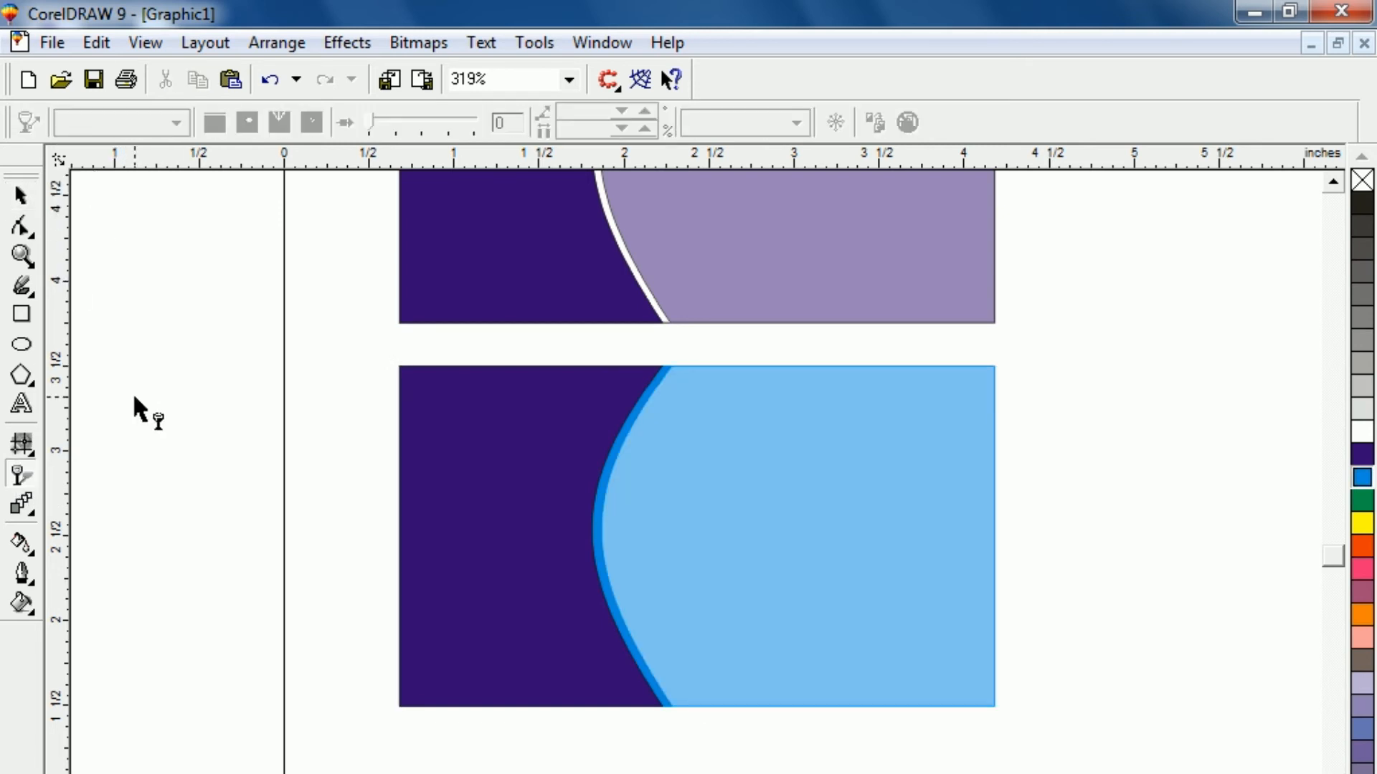
left_click(21, 195)
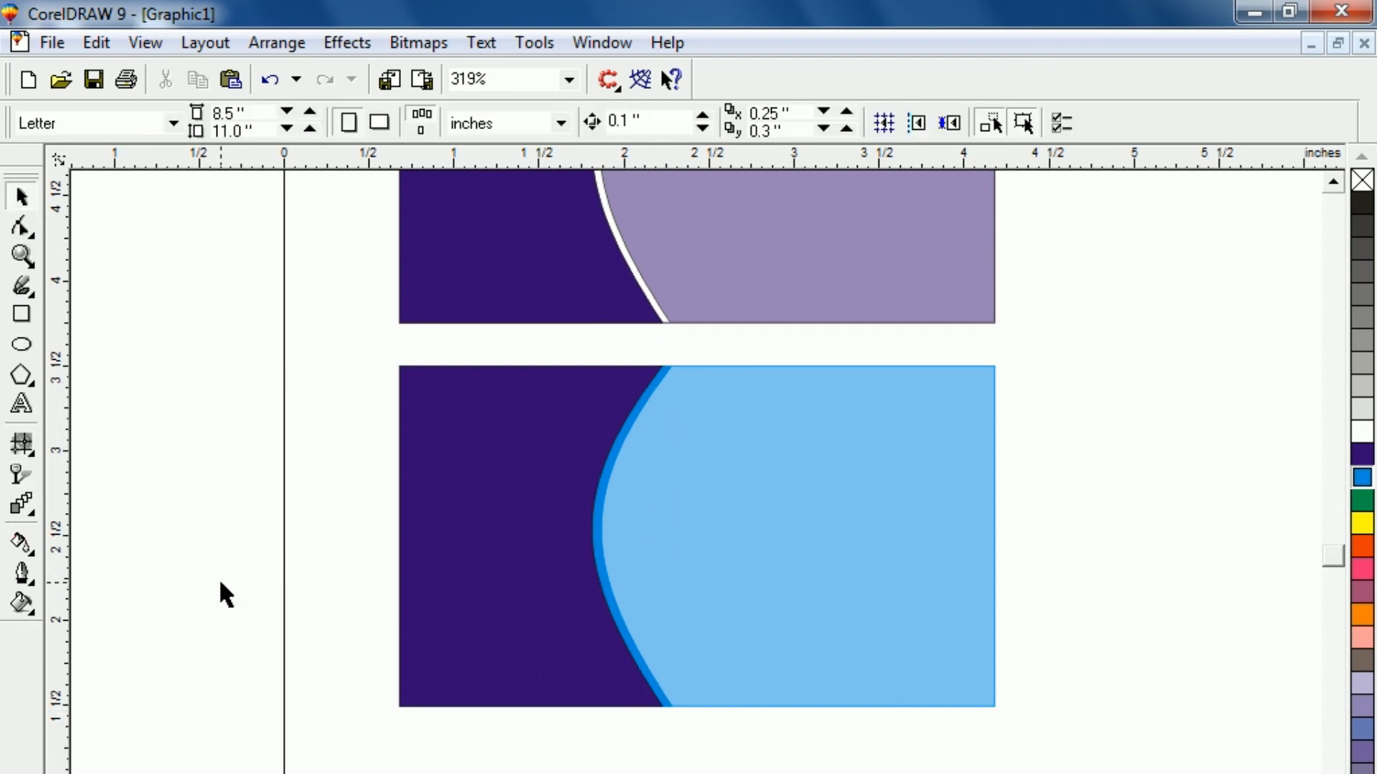
Duplicate the four cards into a second column beside the originals, centred at about x 6.39 inches
key("F3")
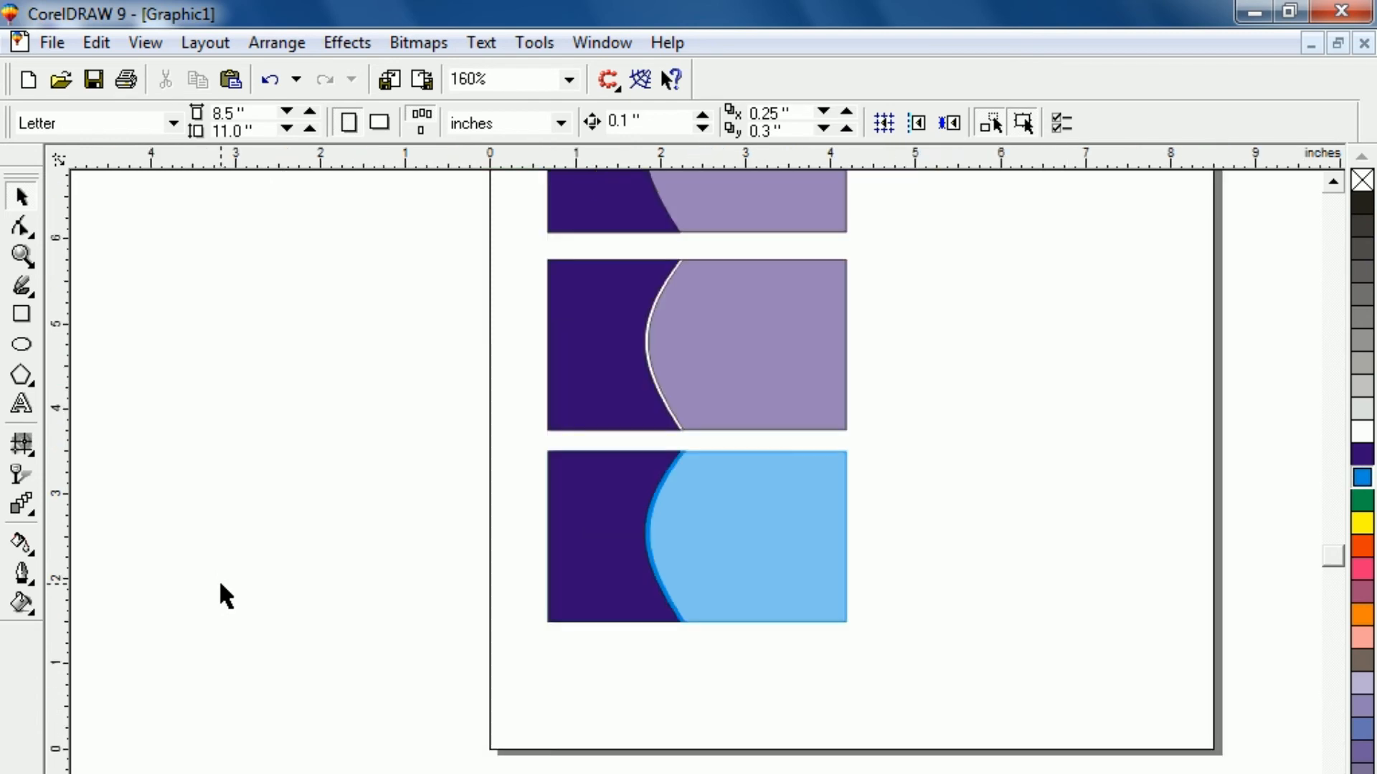
key("F3")
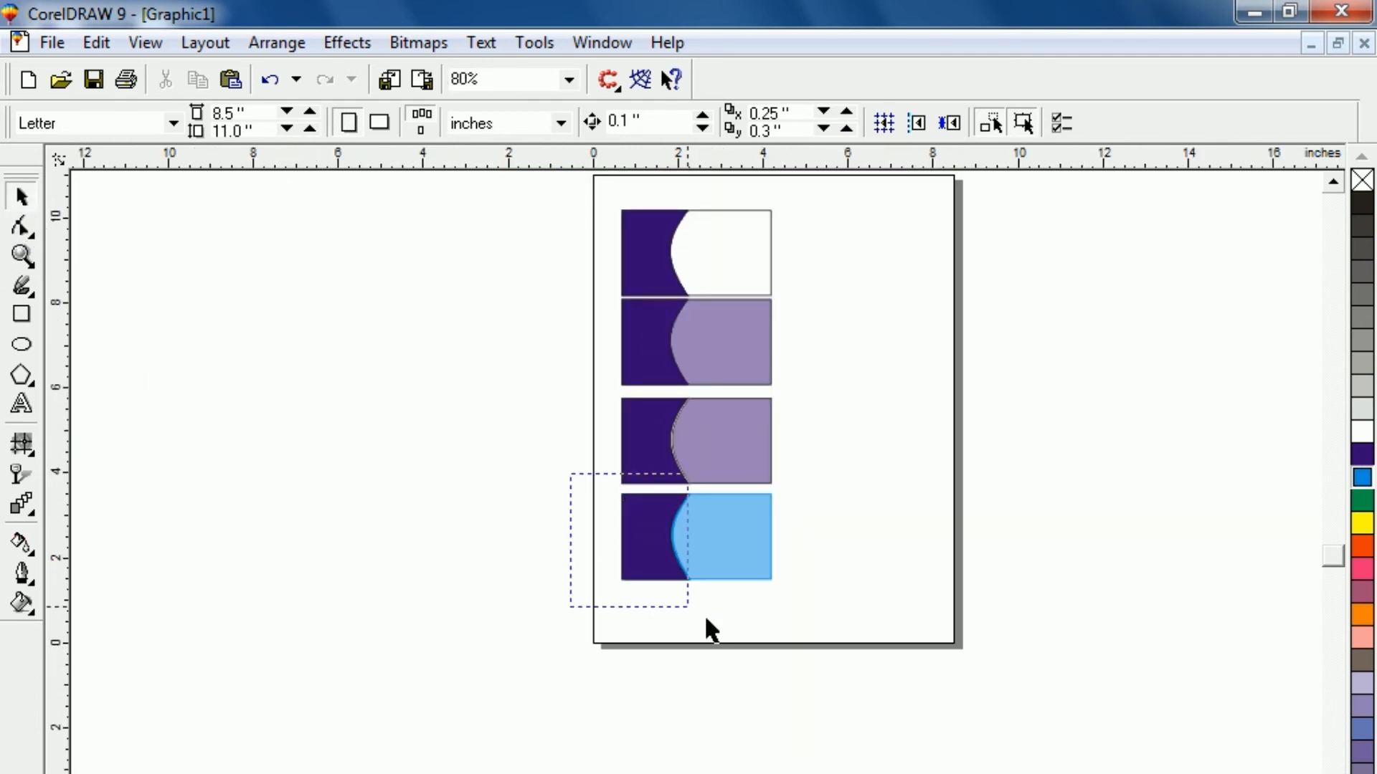
left_click_drag(705, 618, 908, 651)
left_click_drag(693, 543, 847, 258)
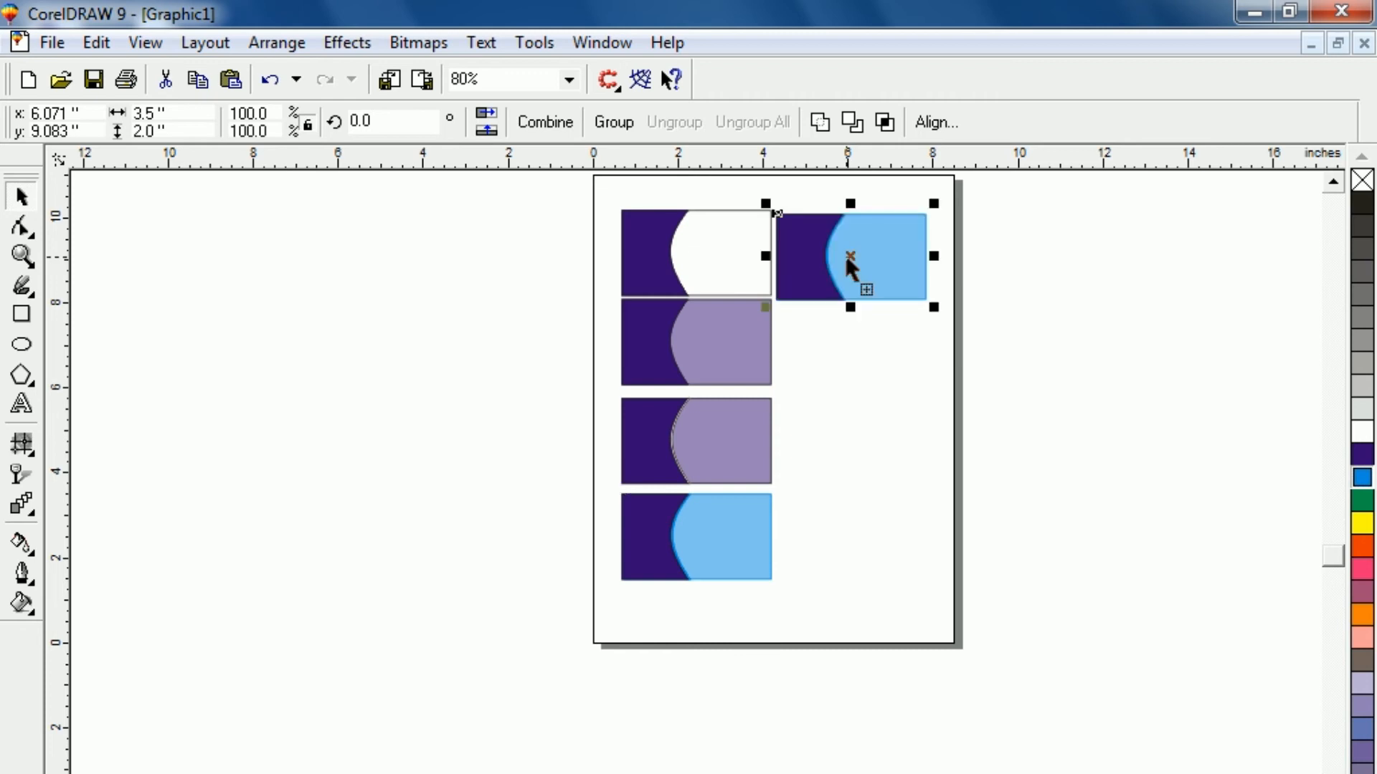
Rotate the second column's white-background card 90 degrees and move it off the page to about x 11.86, y 9.4 inches
left_click(1333, 181)
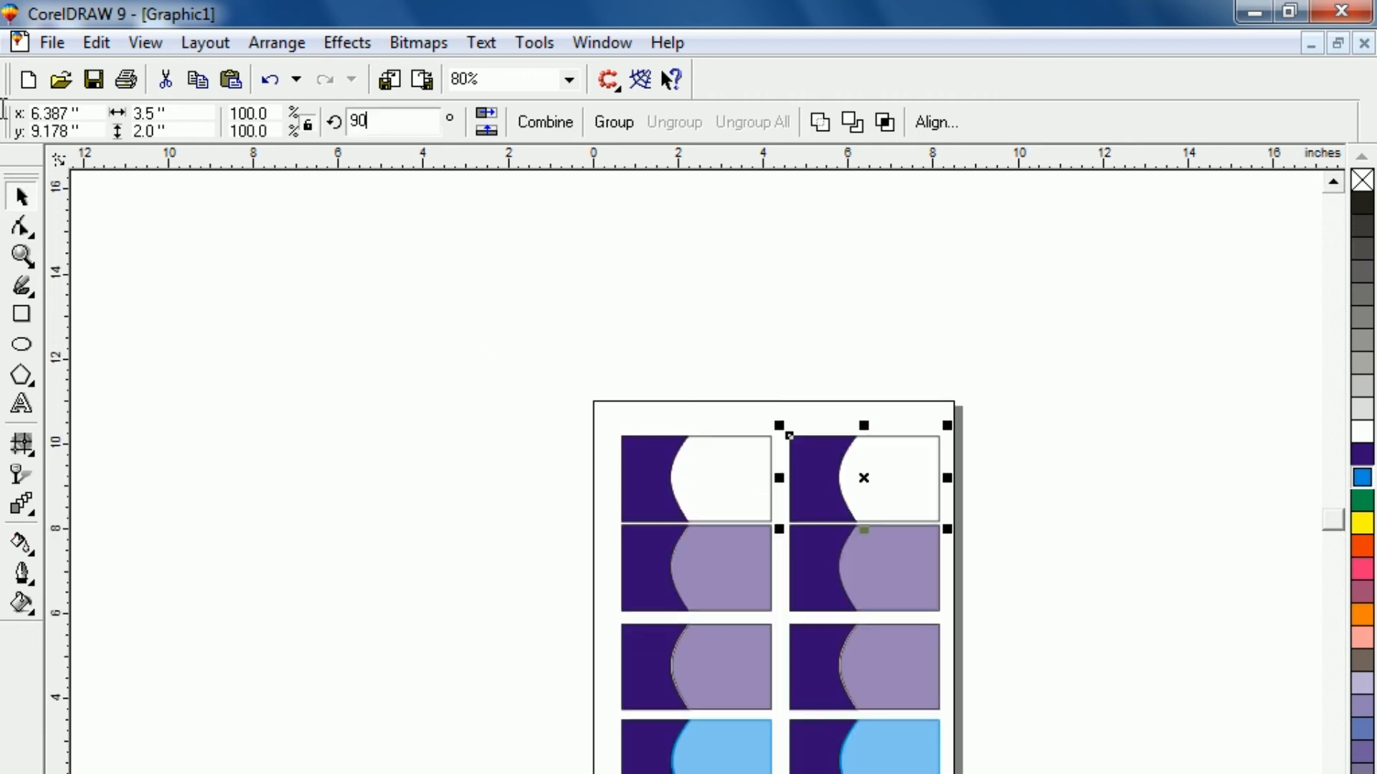
key("Return")
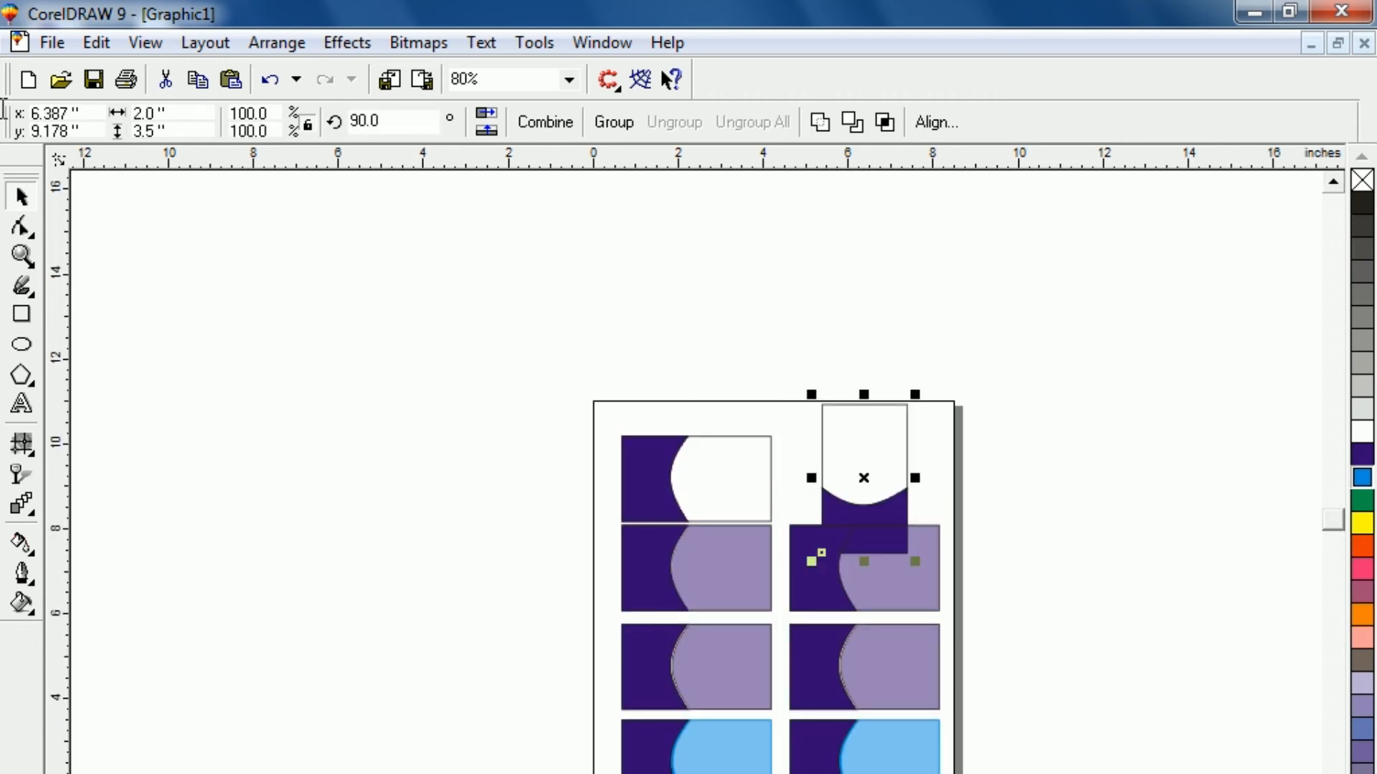
left_click(1040, 387)
left_click_drag(1057, 375, 794, 590)
left_click_drag(865, 474, 1098, 467)
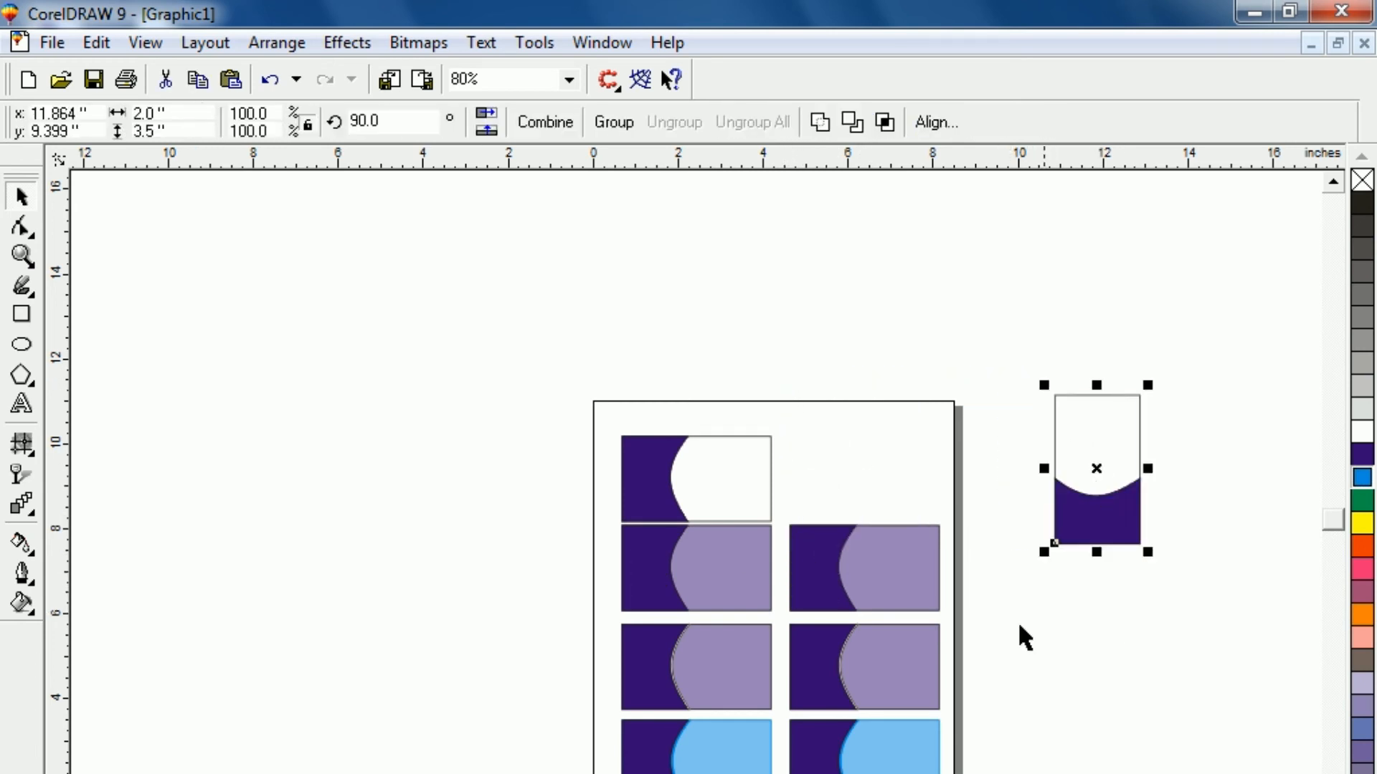
Rotate the second column's plain purple-background card 90 degrees and move it up to the page's top edge
left_click(981, 485)
left_click_drag(979, 484, 778, 630)
left_click(386, 119)
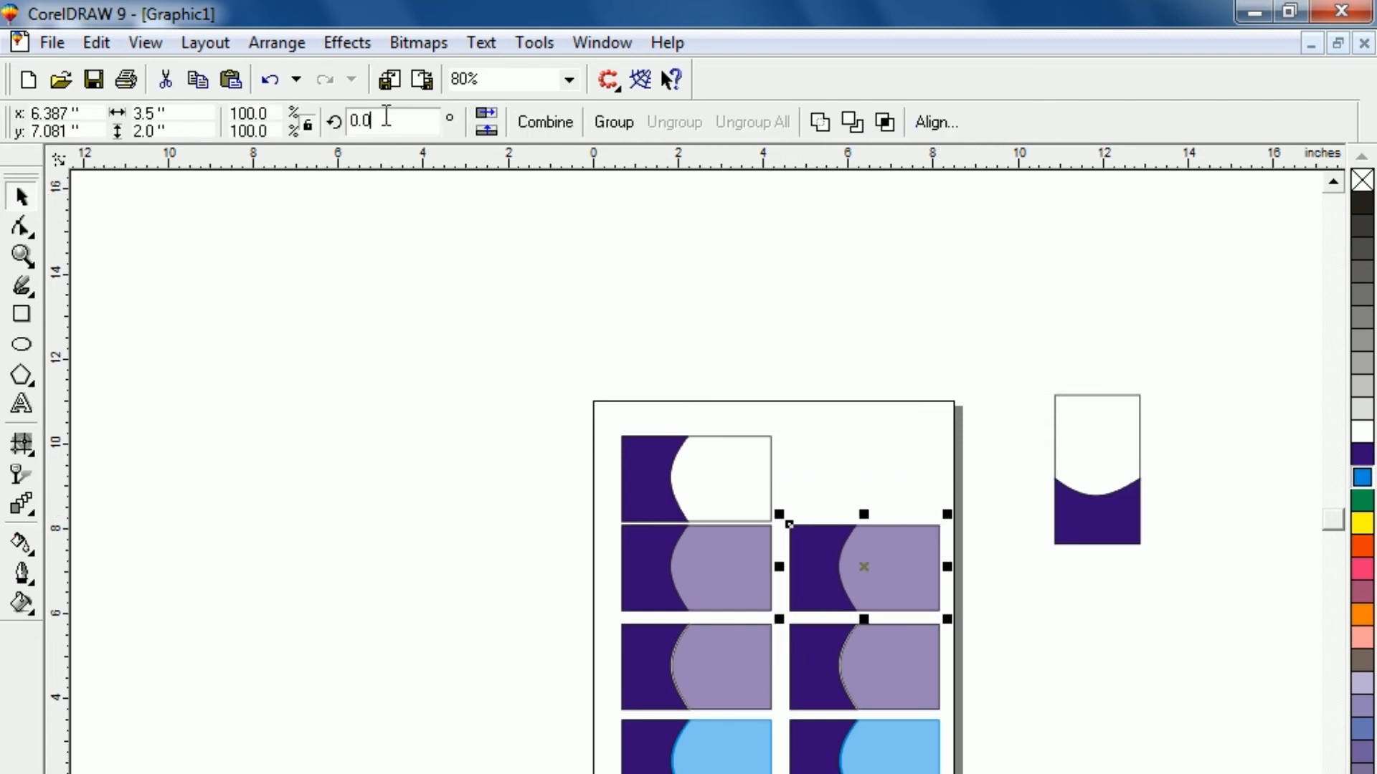
left_click_drag(386, 117, 109, 99)
type("90")
key("Return")
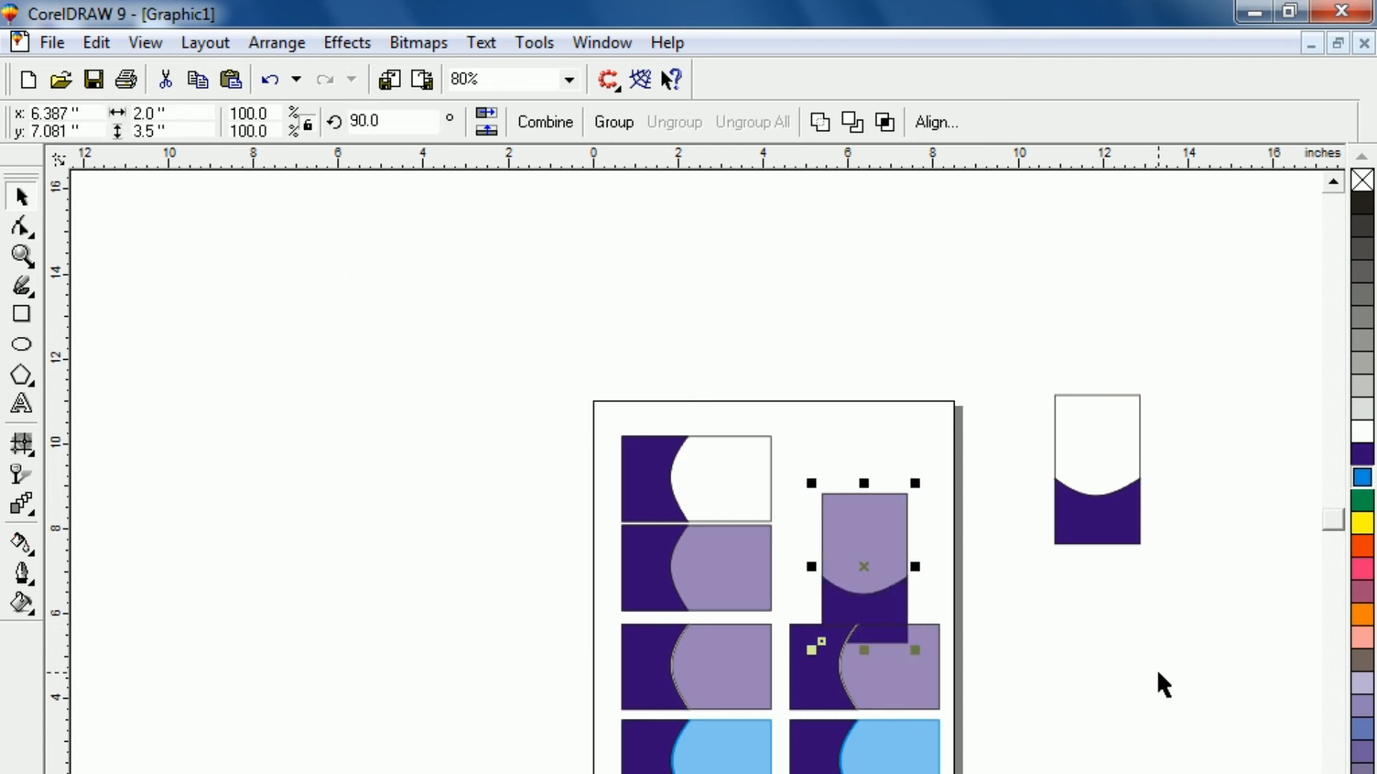
left_click(979, 565)
left_click_drag(986, 543, 789, 671)
left_click_drag(863, 568, 859, 460)
left_click(1036, 601)
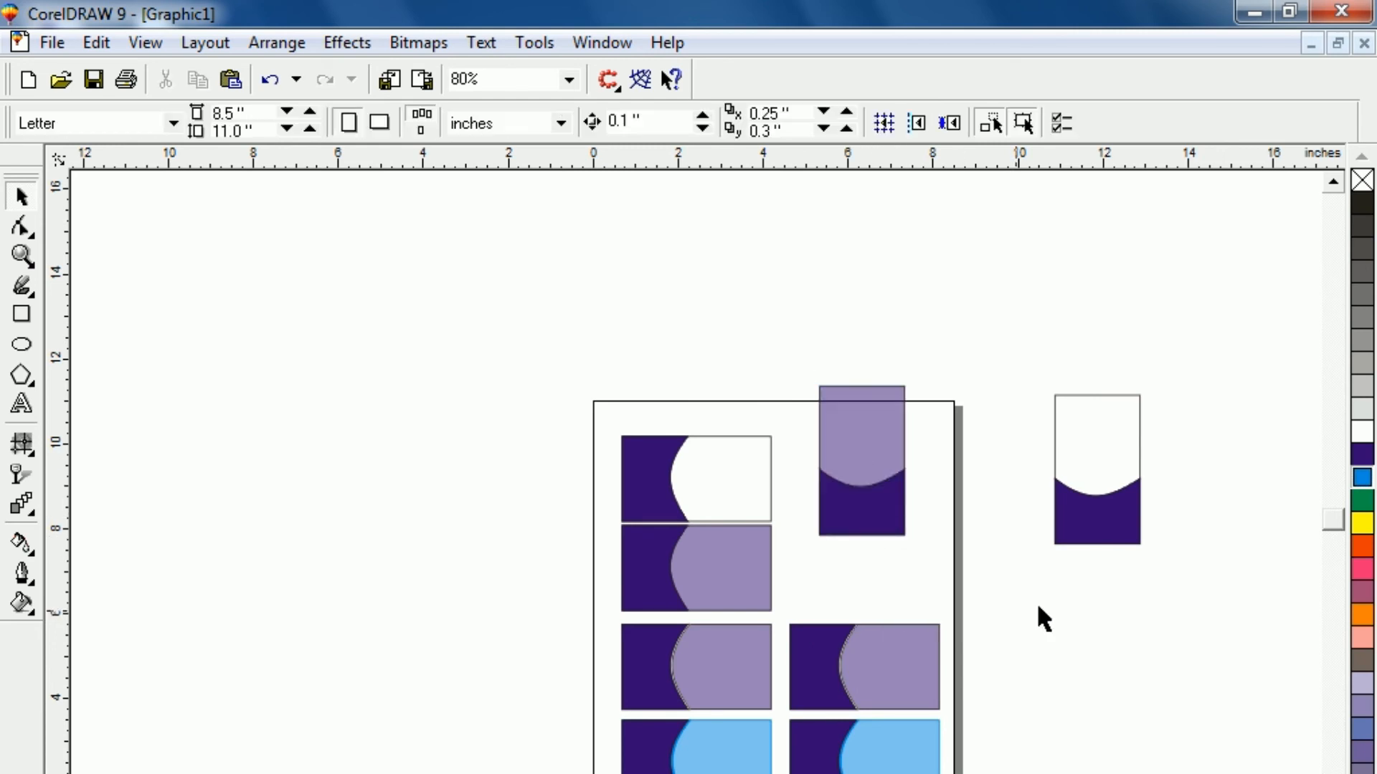
Rotate the second column's outlined purple card 90 degrees and move it off the page's right edge, below the vertical white card
left_click_drag(1066, 590, 779, 731)
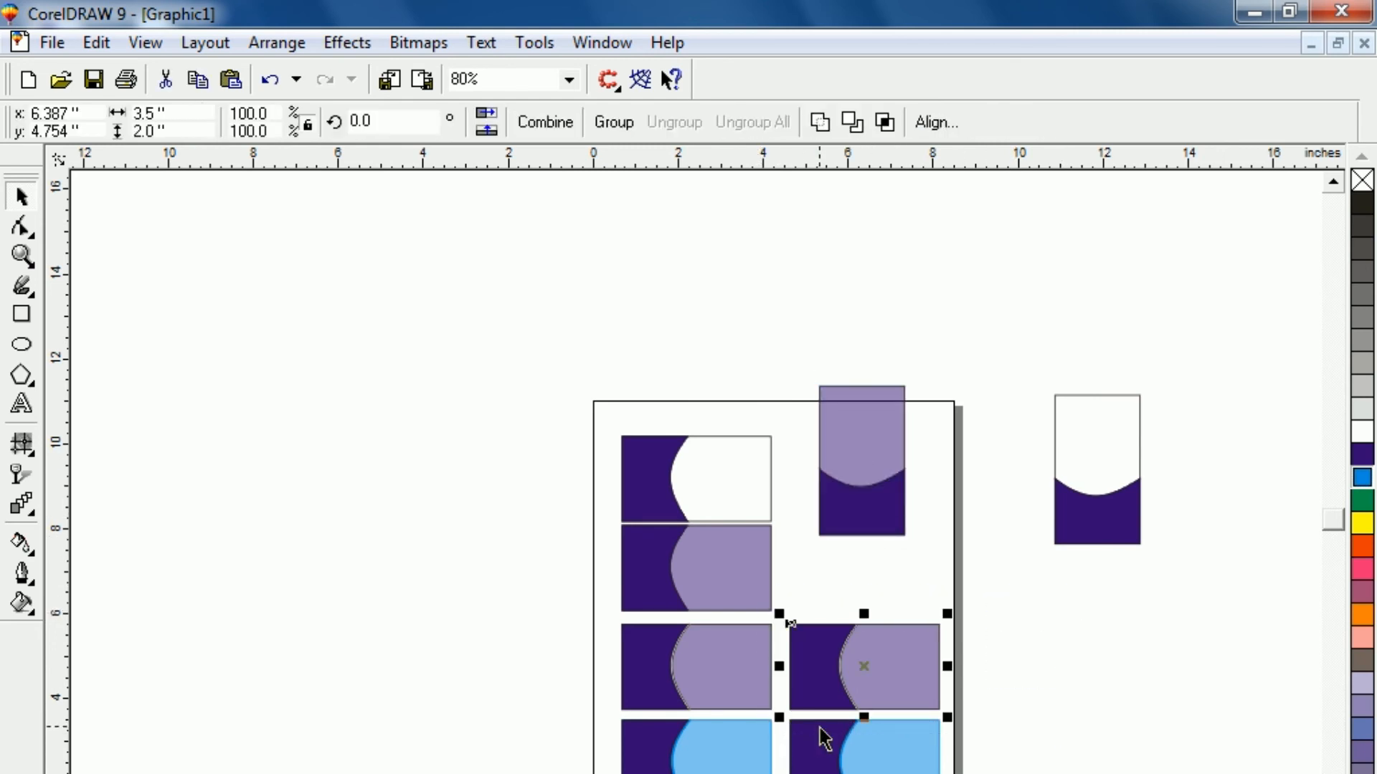
double_click(406, 120)
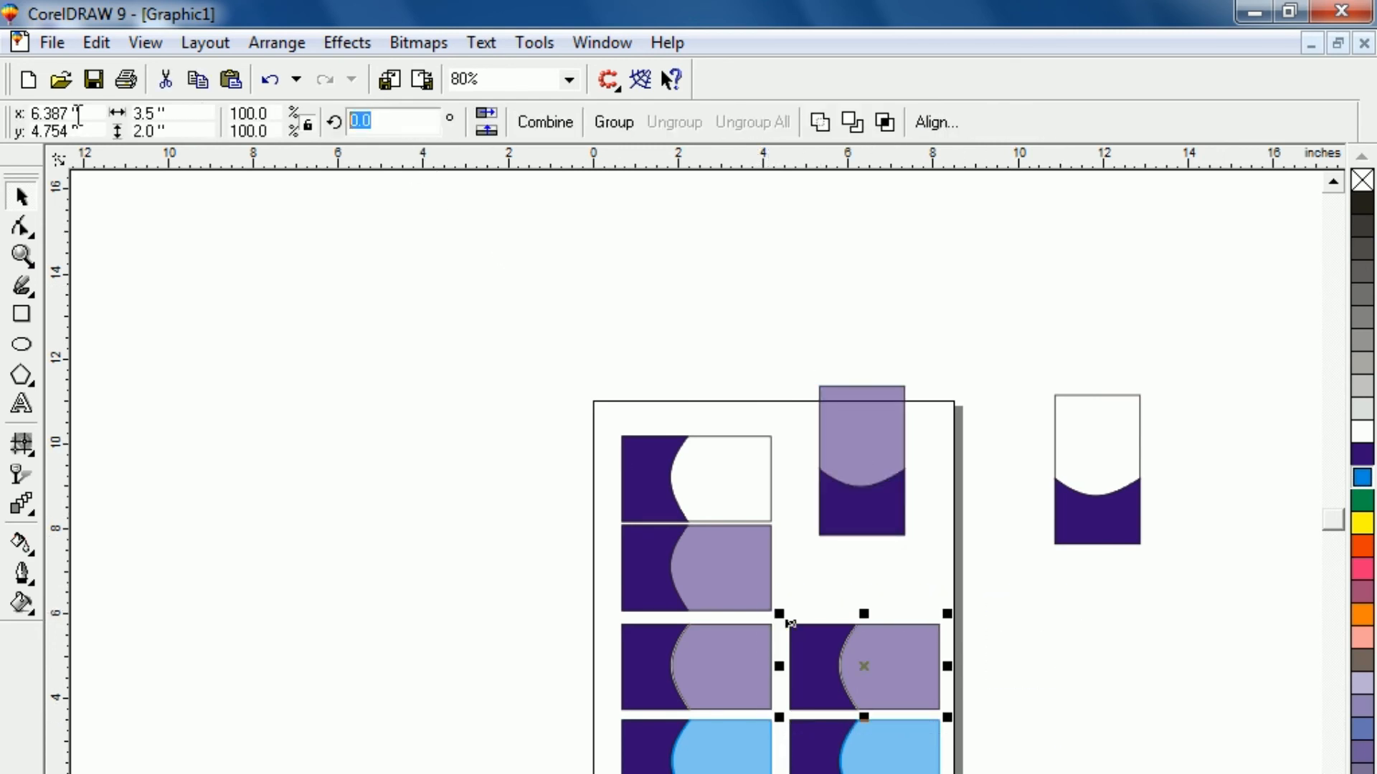
type("90")
key("Return")
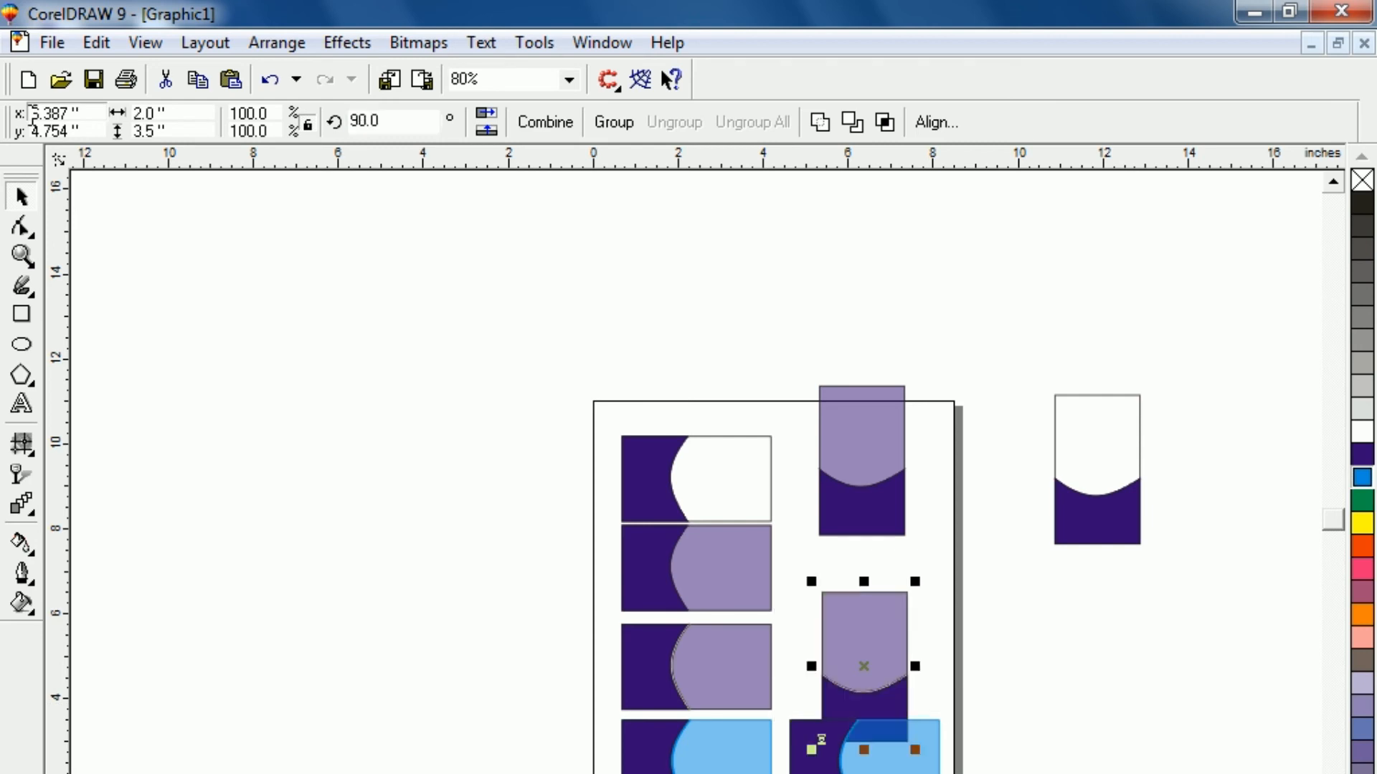
left_click_drag(866, 664, 1029, 647)
key("Escape")
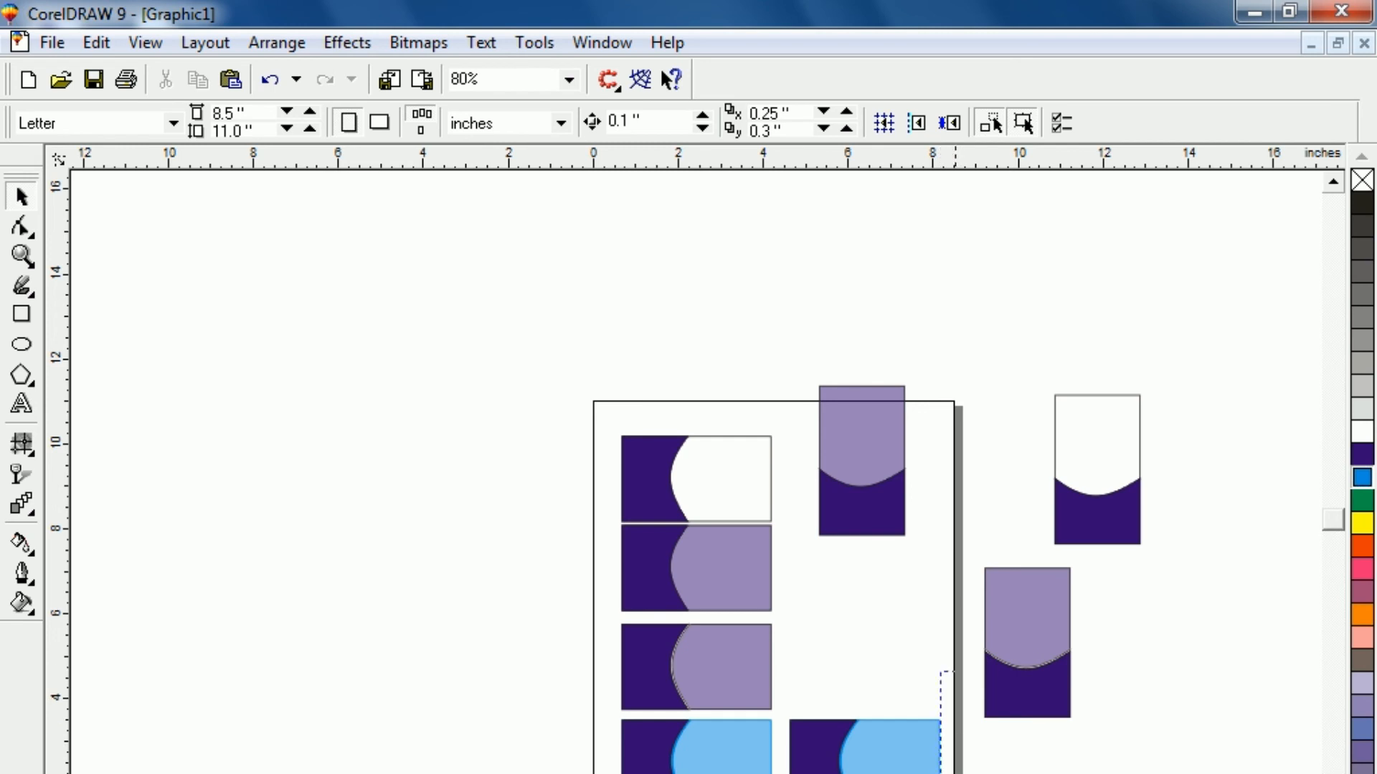
Rotate the second column's blue card 90 degrees
left_click_drag(953, 773, 780, 773)
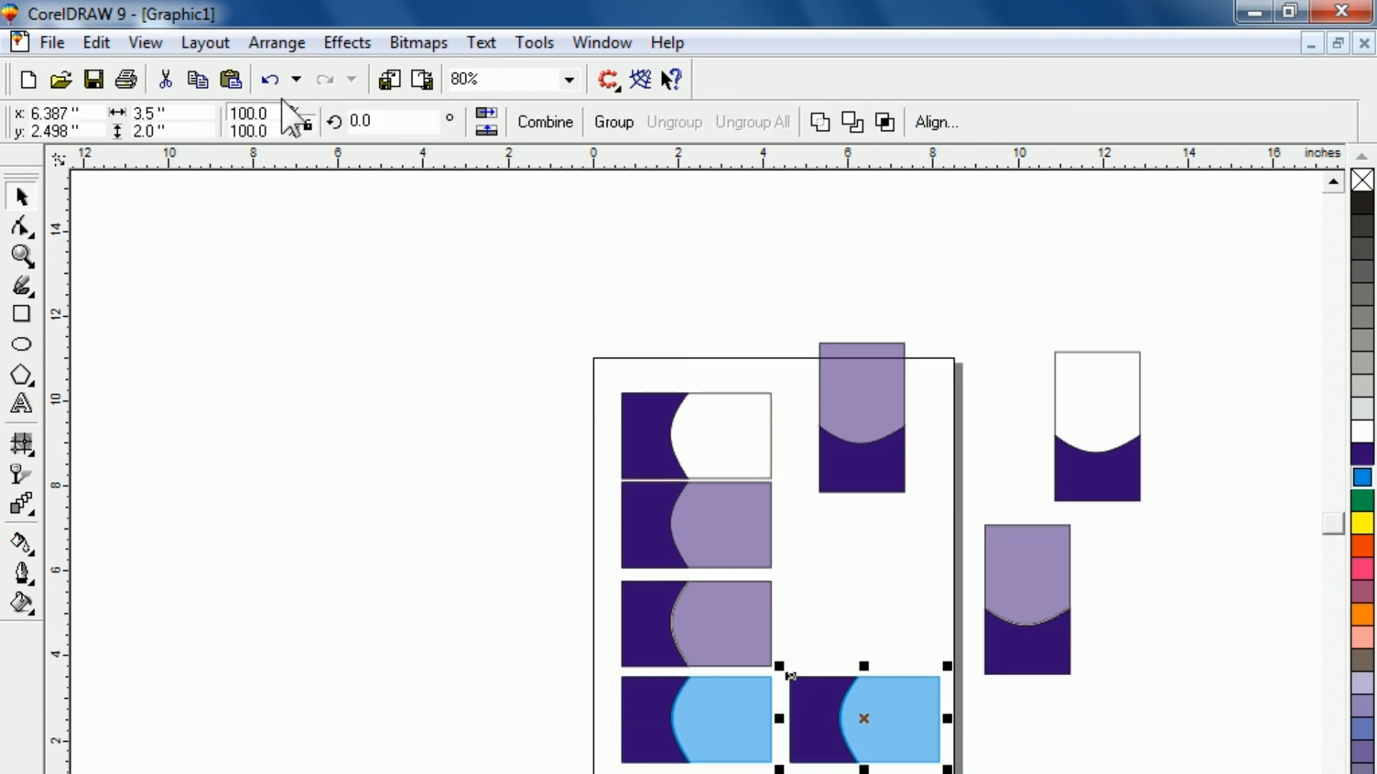
type("90")
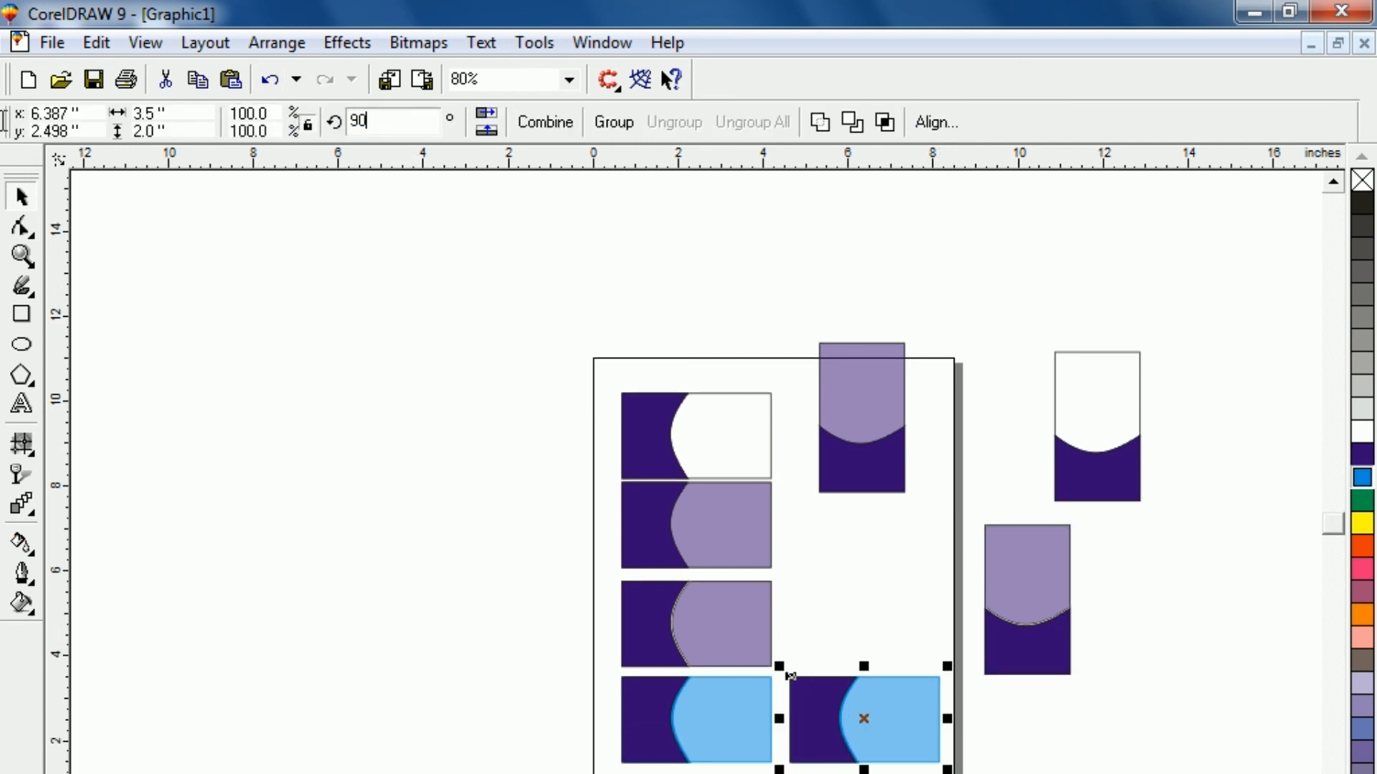
key("Return")
left_click(296, 472)
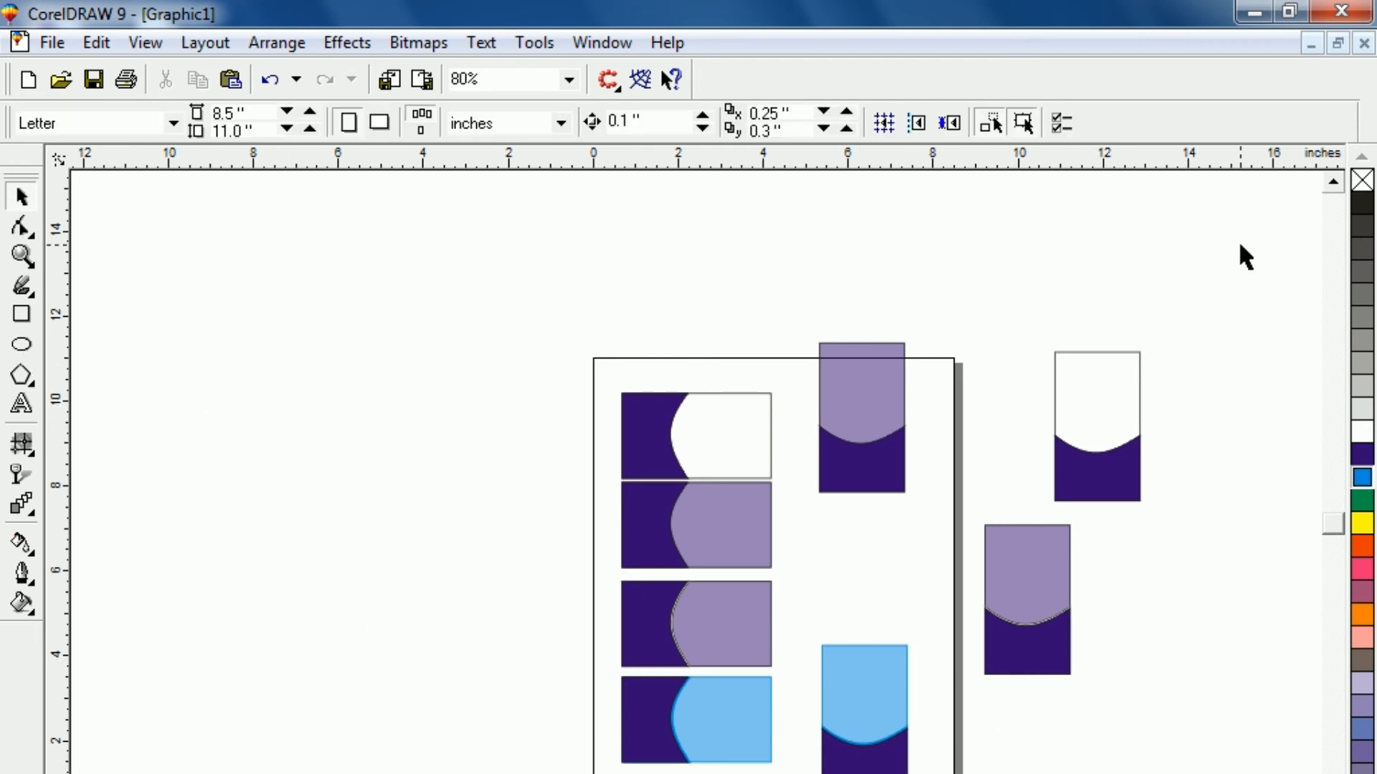
Switch the page to landscape and move the four horizontal cards together to about x 1.12, y 3.97 inches
left_click(380, 124)
left_click_drag(389, 194, 691, 725)
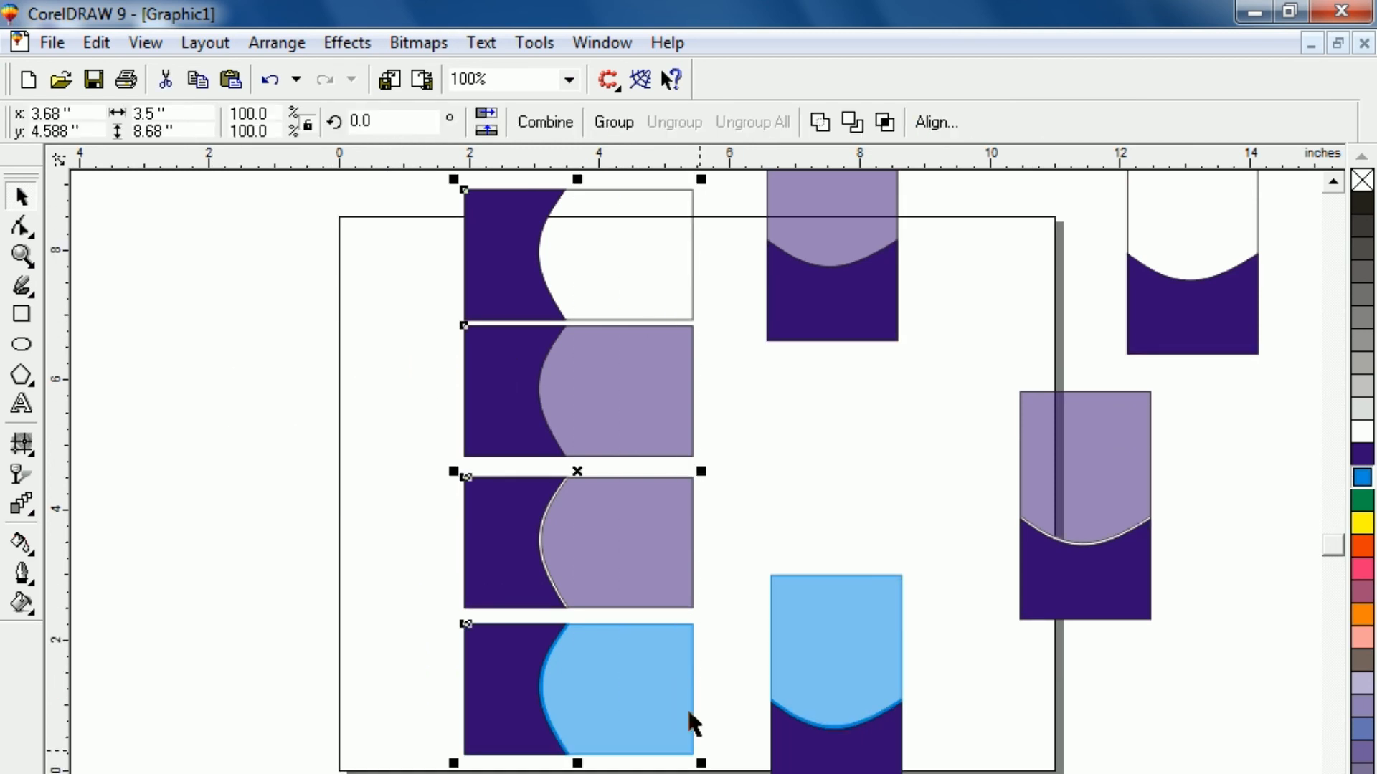
left_click_drag(581, 472, 415, 513)
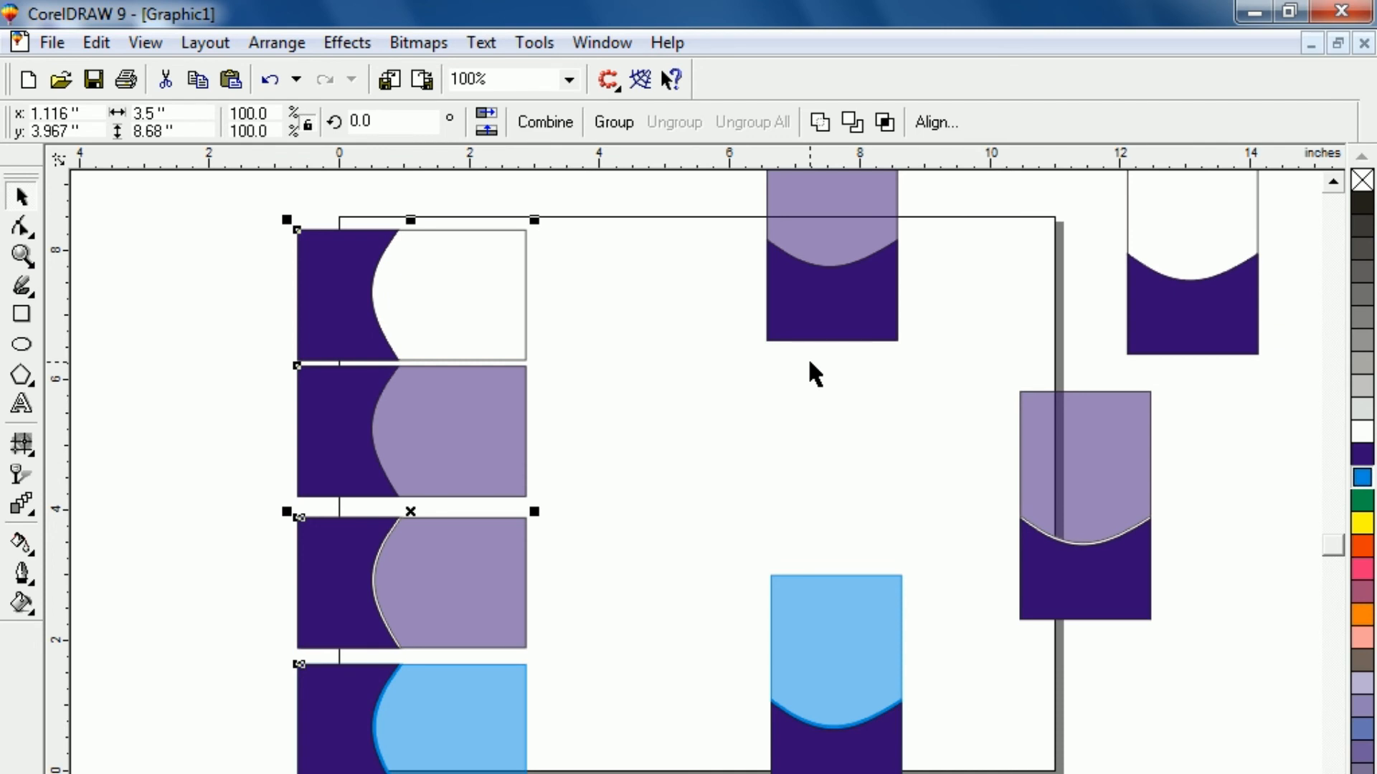
Arrange the four vertical cards beside the horizontal ones, with the purple, white and outlined purple cards in a row and the blue one below
key("F3")
left_click_drag(700, 261, 797, 488)
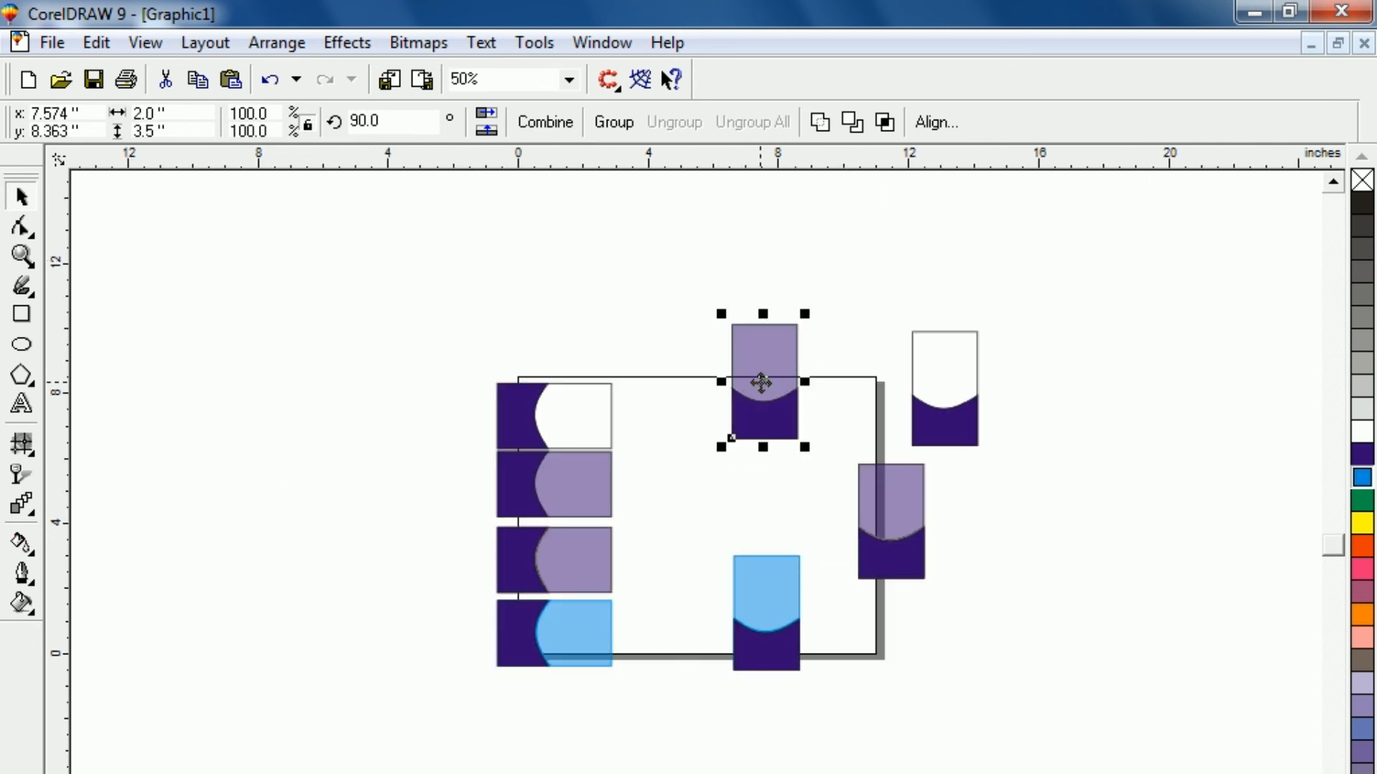
left_click_drag(761, 383, 657, 449)
left_click_drag(890, 296, 992, 444)
left_click_drag(940, 390, 732, 451)
left_click_drag(845, 394, 983, 588)
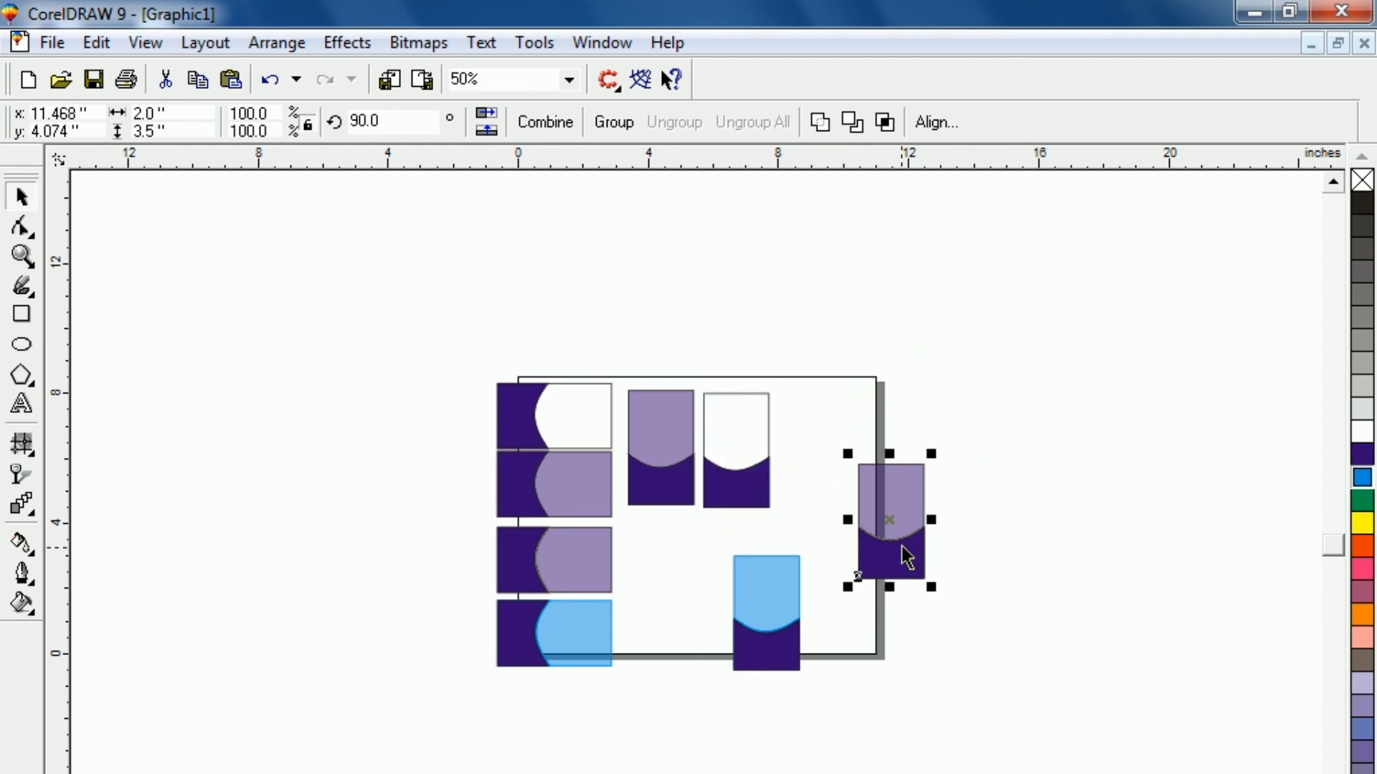
left_click_drag(891, 540, 814, 454)
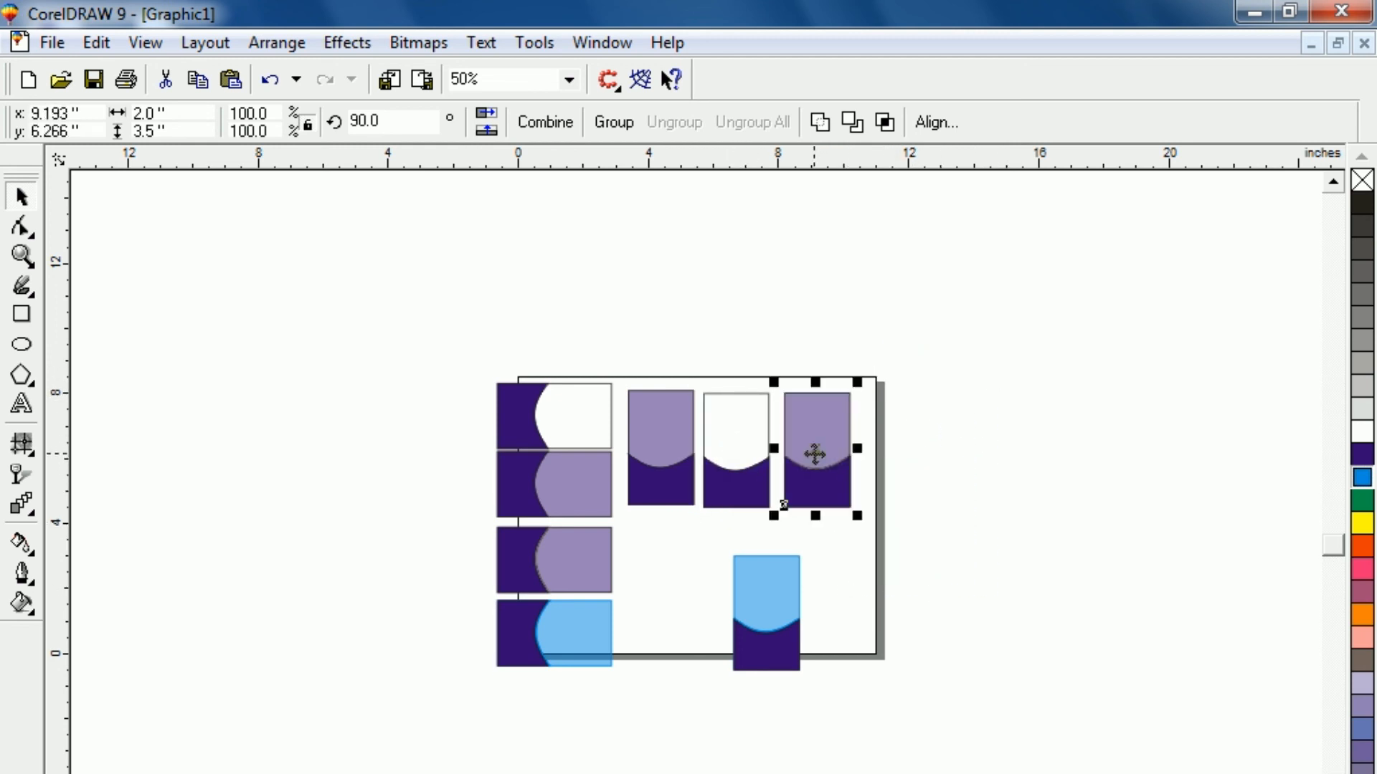
left_click_drag(688, 530, 824, 710)
left_click_drag(771, 614, 714, 573)
Review the whole set of cards and inspect the horizontal blue card close up
left_click_drag(409, 334, 900, 714)
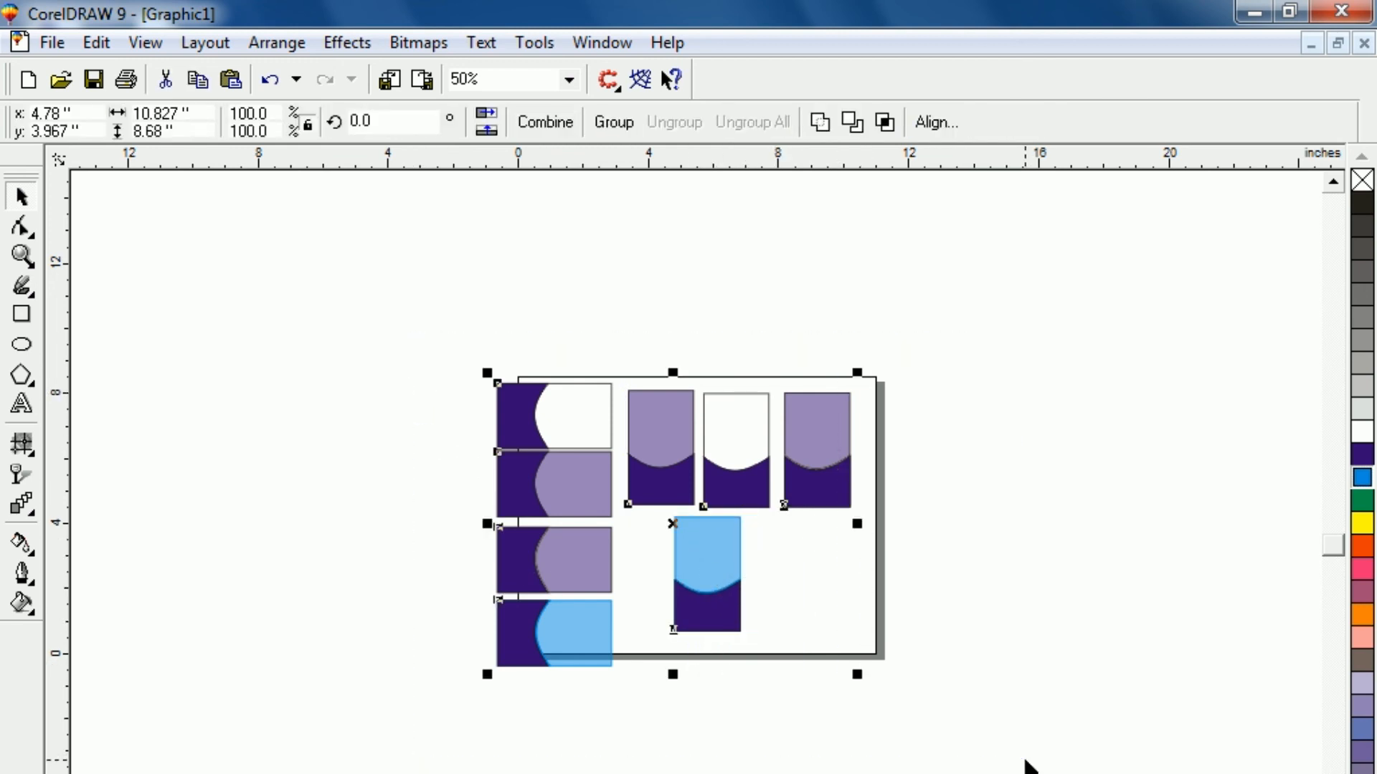
key("shift+F2")
left_click(117, 418)
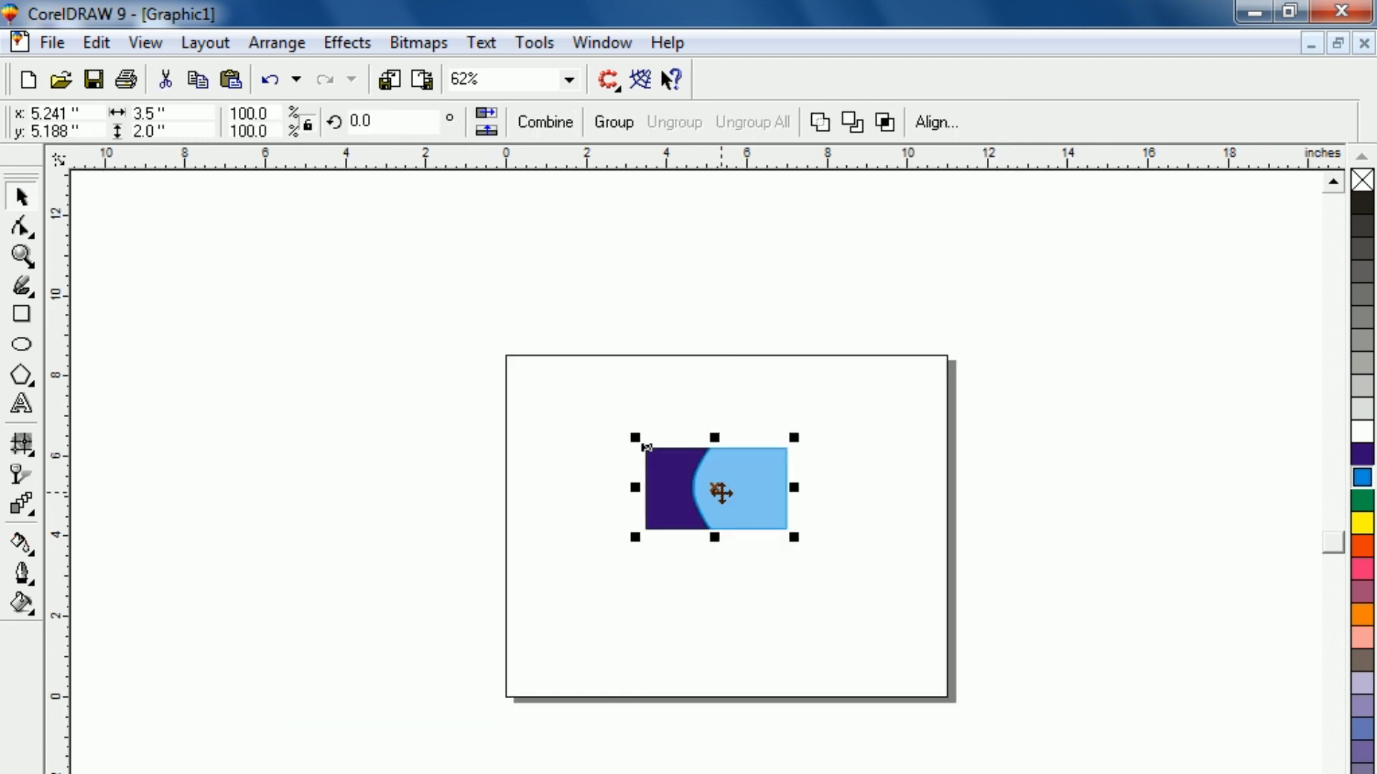
key("shift+F2")
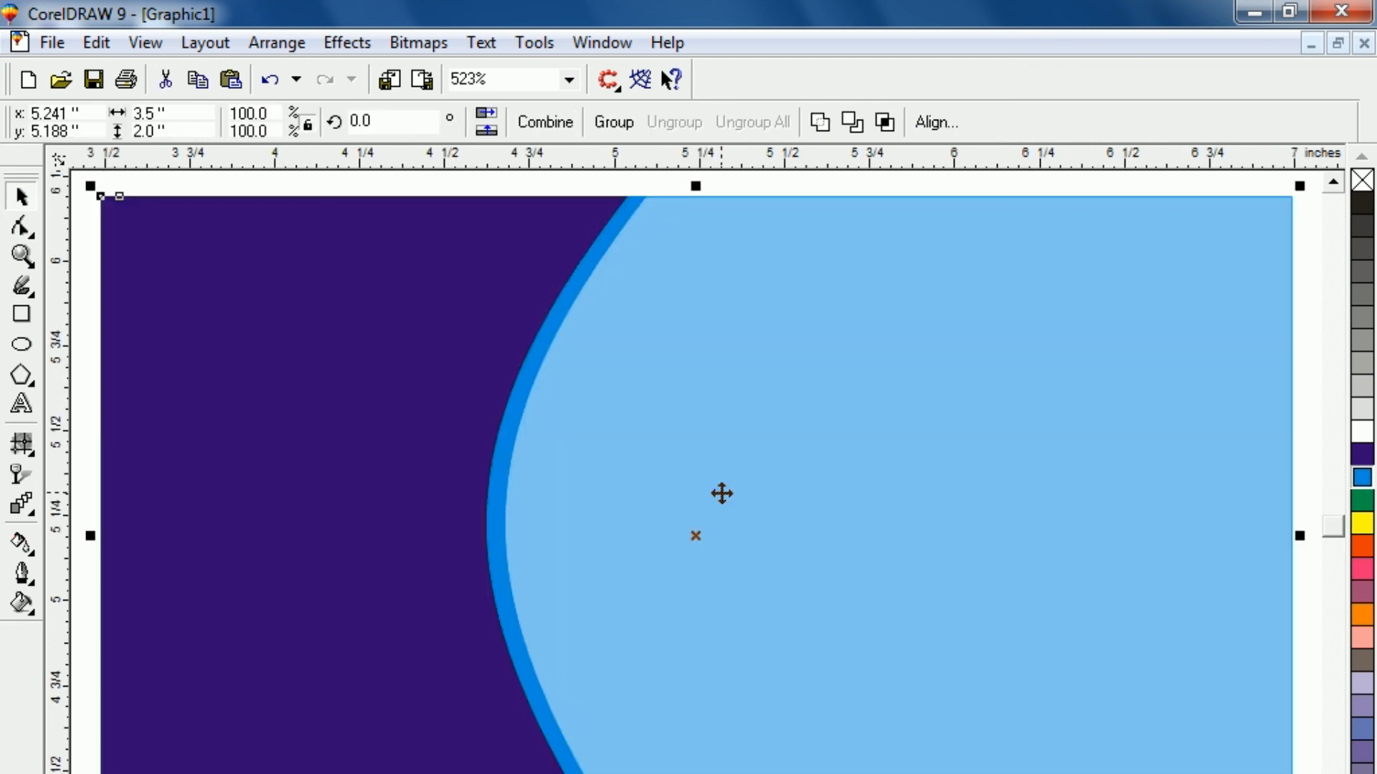
key("F3")
left_click(258, 294)
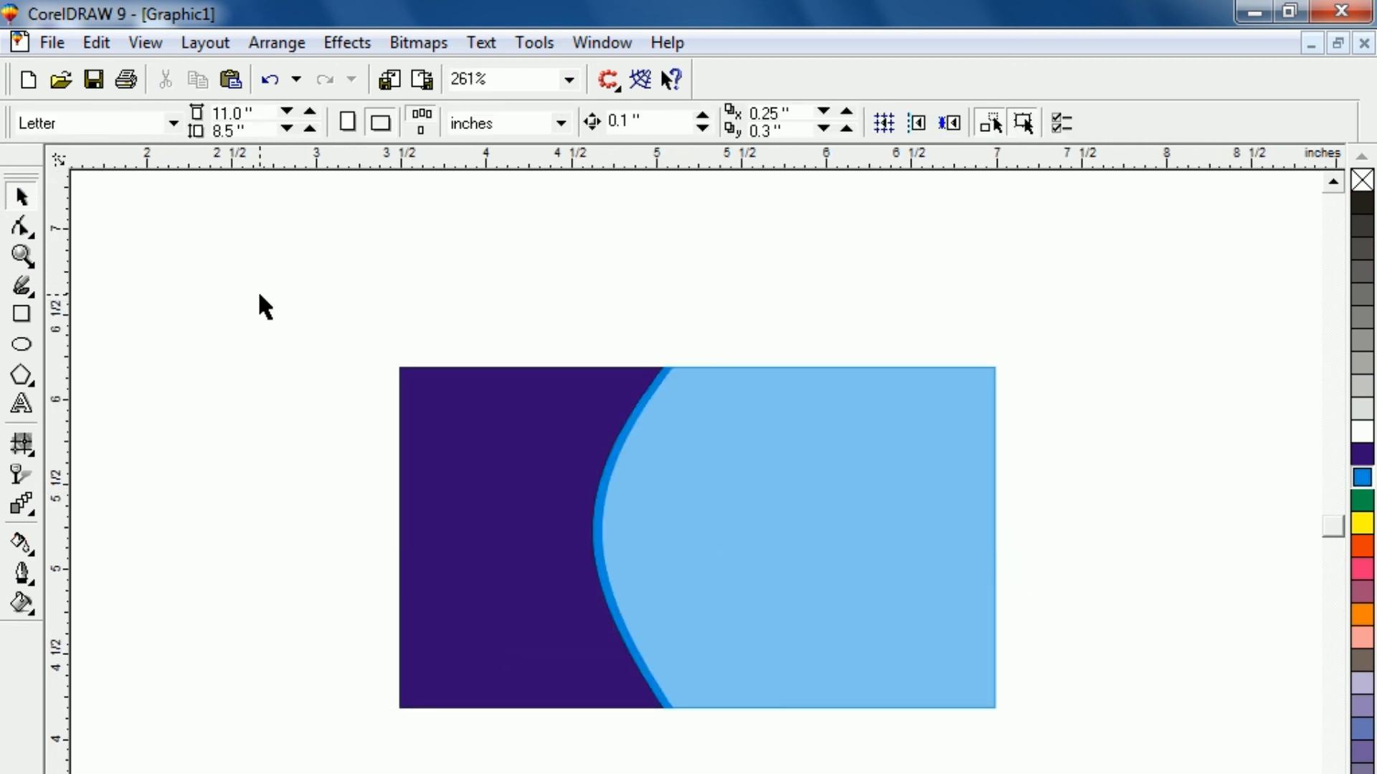
Move the bitmap version of the horizontal blue card to about x 5.0, y 5.36 inches
left_click(754, 564)
left_click_drag(721, 550, 677, 517)
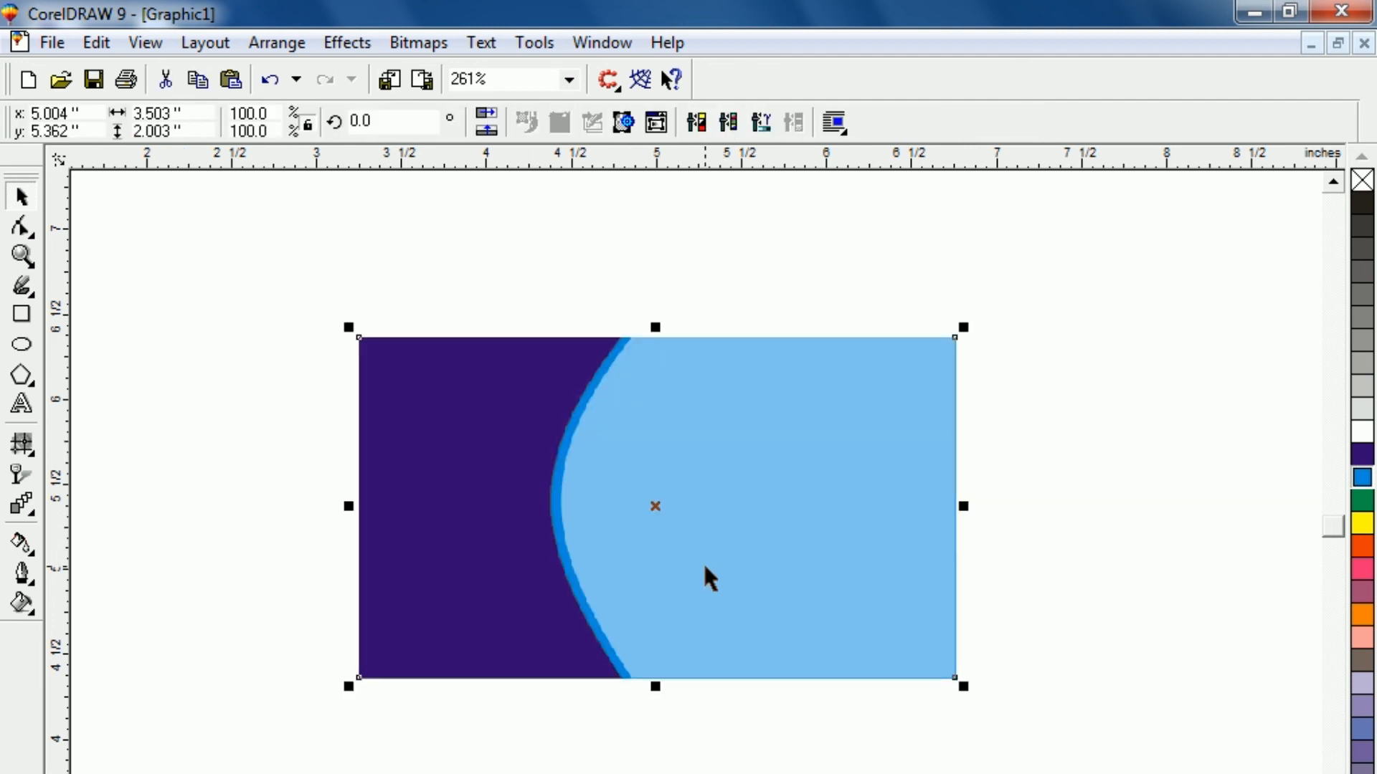
key("shift+F2")
key("F3")
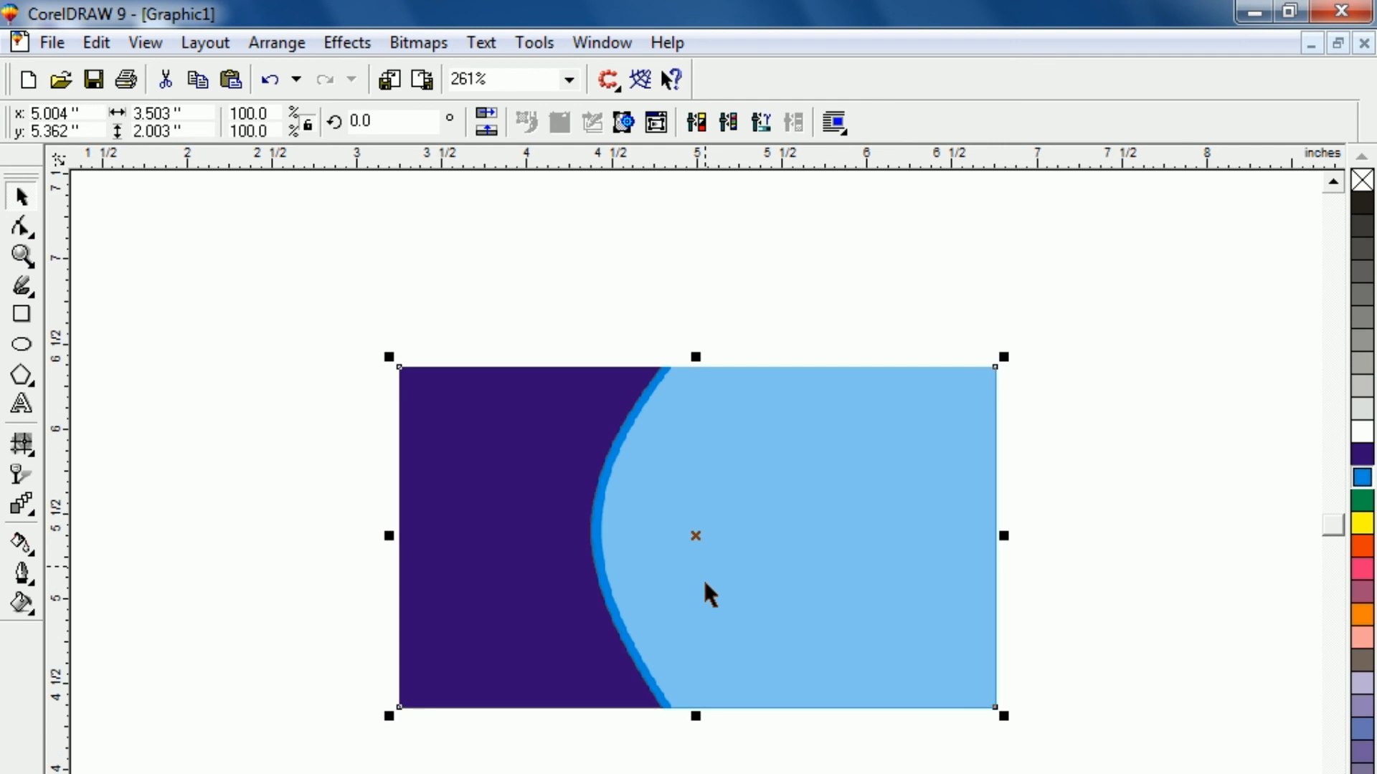
Check whether the card's purple panel, curved edge and blue area select as one bitmap object
left_click(648, 714)
left_click(638, 578)
left_click(380, 267)
left_click(476, 439)
left_click_drag(268, 259, 1092, 773)
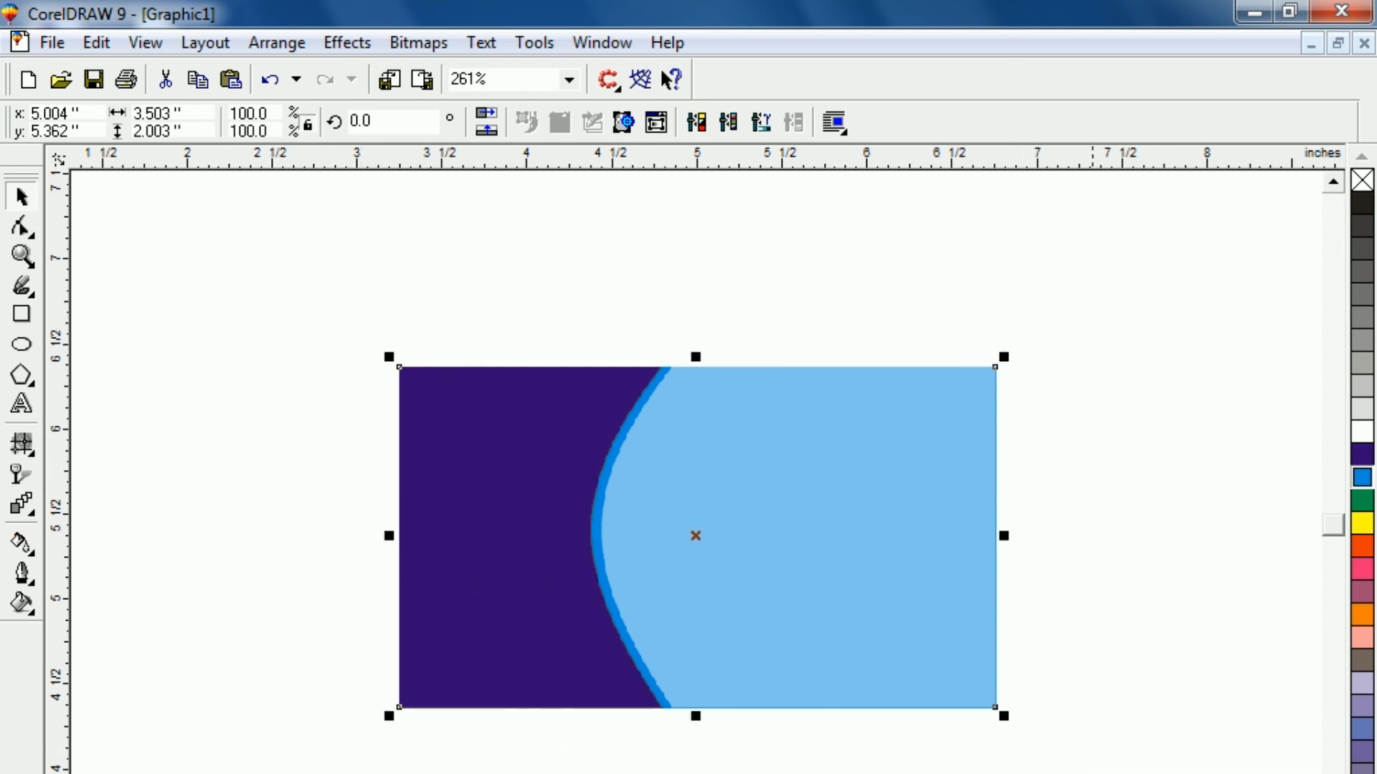
left_click(693, 281)
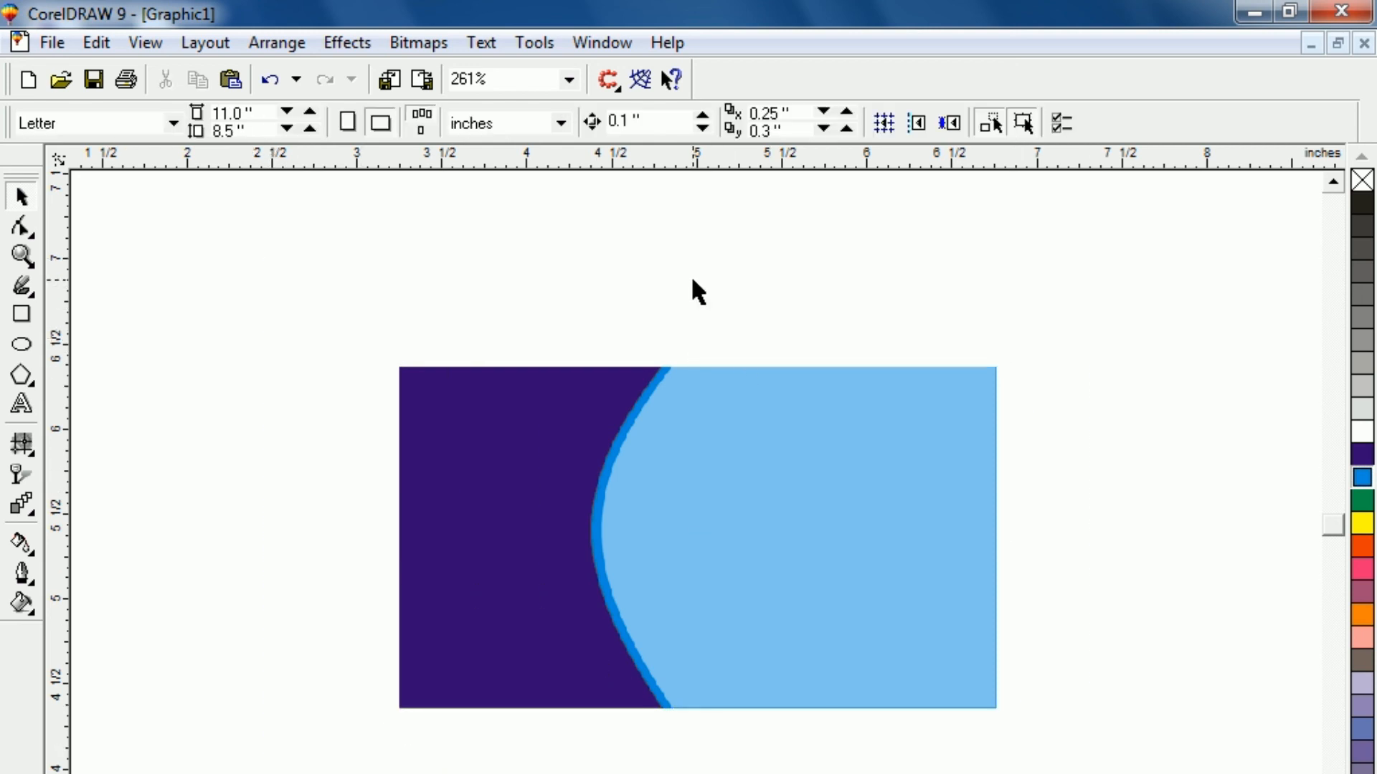